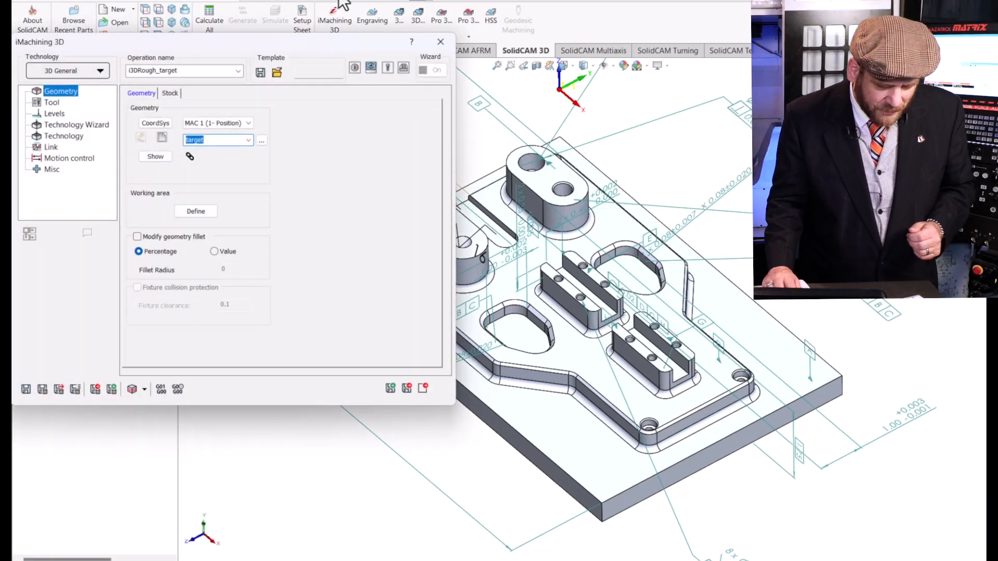
Set the iMachining 3D technology to 3D Prismatic and assign tool 1, the 0.5 in end mill.
{"action": "left_click", "coordinate": [82, 71]}
{"action": "left_click", "coordinate": [74, 99]}
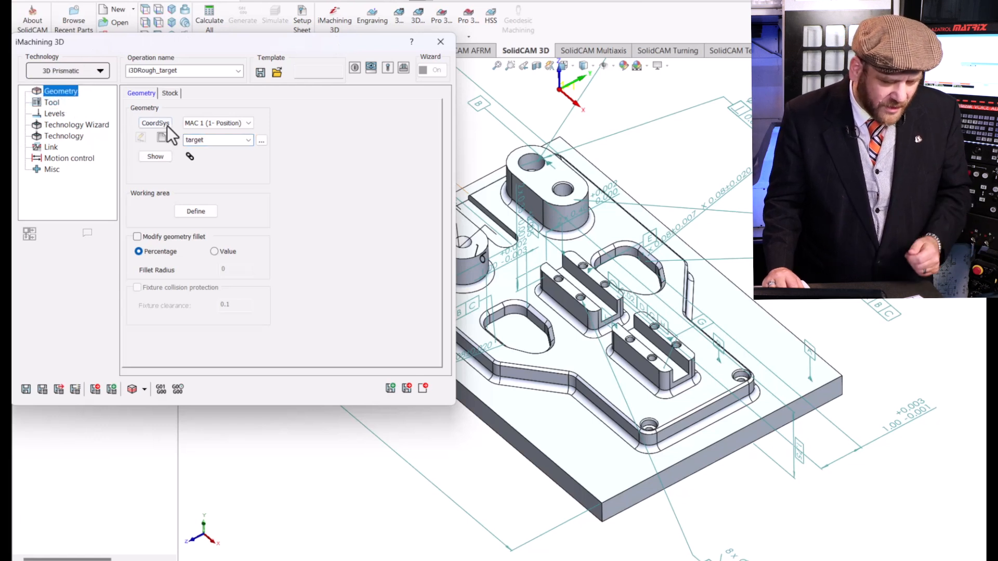
{"action": "left_click", "coordinate": [50, 103]}
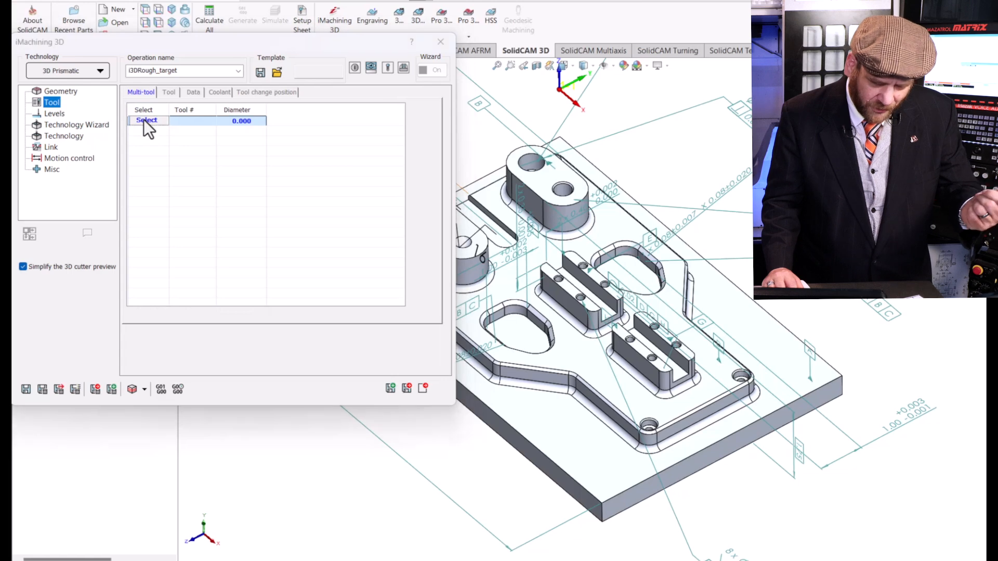
{"action": "left_click", "coordinate": [147, 121]}
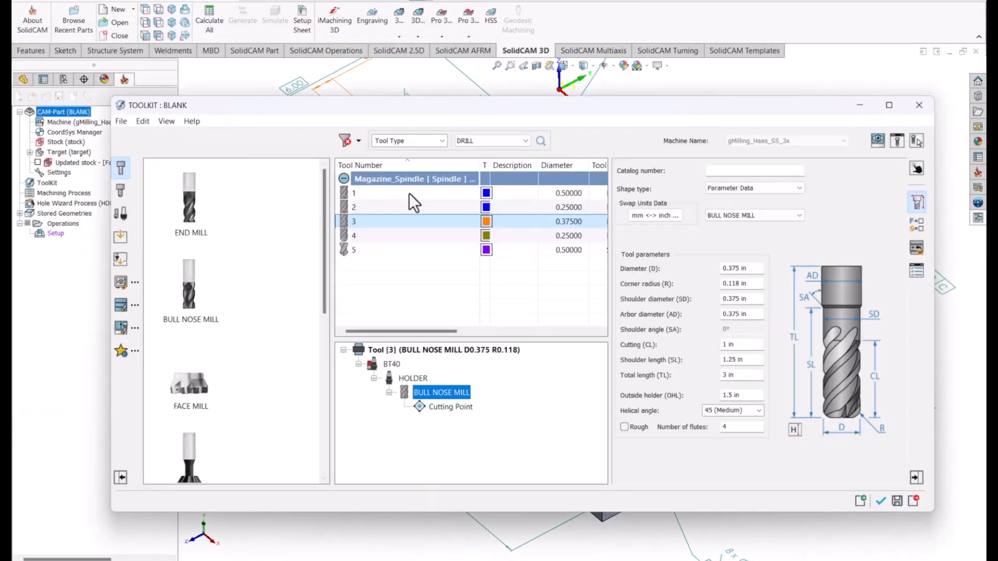
{"action": "left_click", "coordinate": [410, 194]}
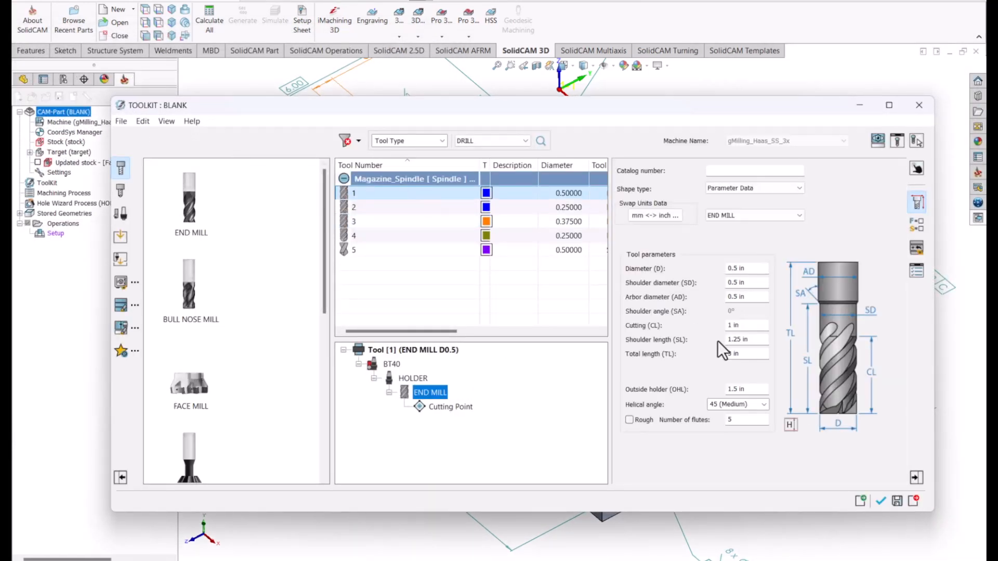
{"action": "left_click", "coordinate": [881, 500]}
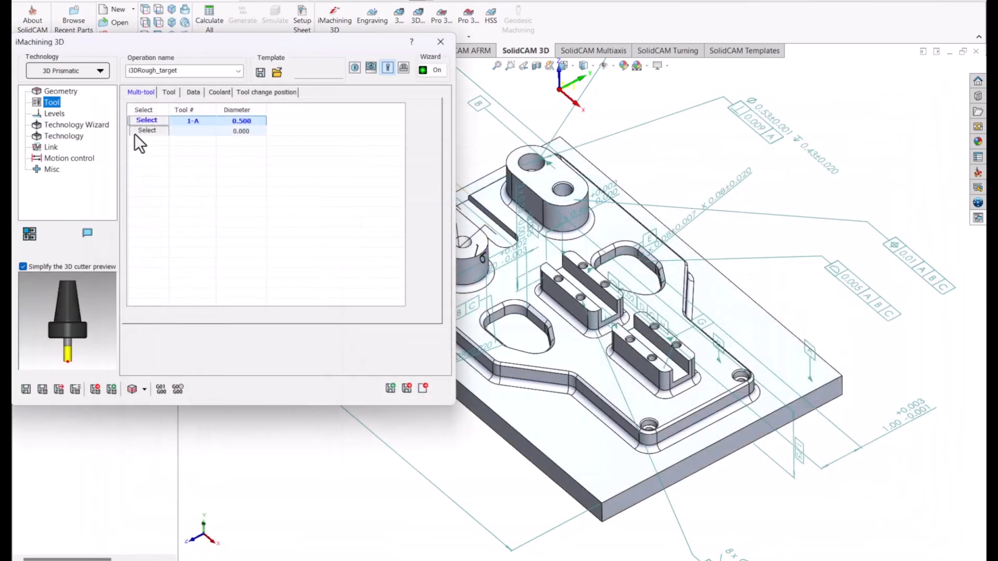
Add tool 2, the 0.25 in end mill, as the second tool of the multi-tool roughing operation.
{"action": "left_click", "coordinate": [137, 131]}
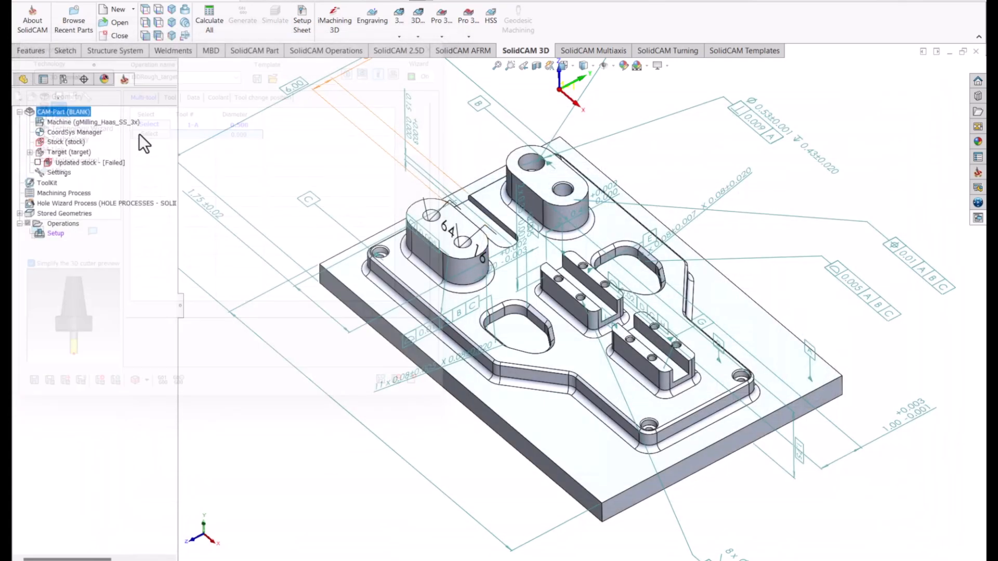
{"action": "left_click", "coordinate": [423, 207]}
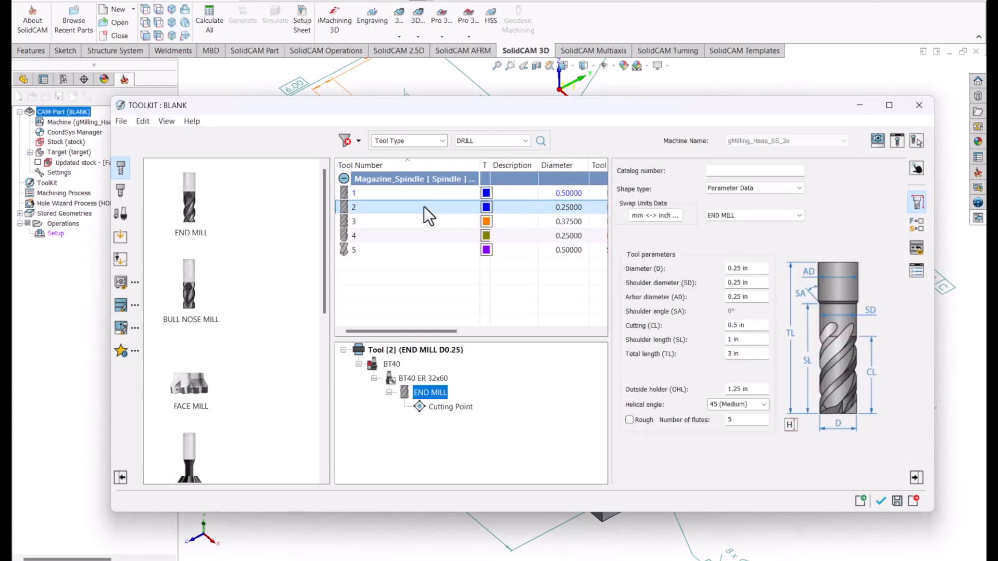
{"action": "left_click", "coordinate": [880, 501]}
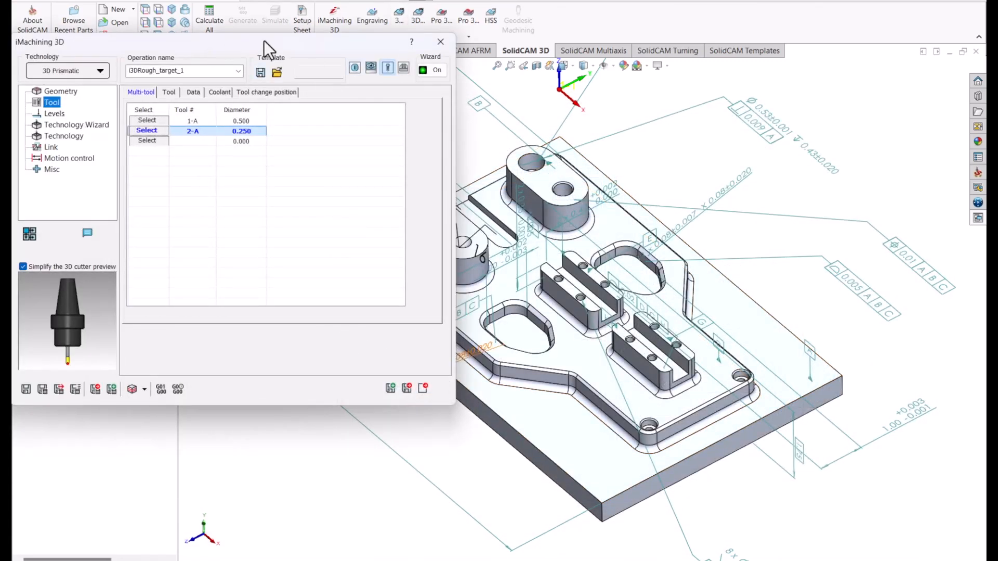
Save and calculate the two-tool iMachining 3D roughing and leave the operation settings.
{"action": "left_click_drag", "start_coordinate": [264, 40], "coordinate": [404, 39]}
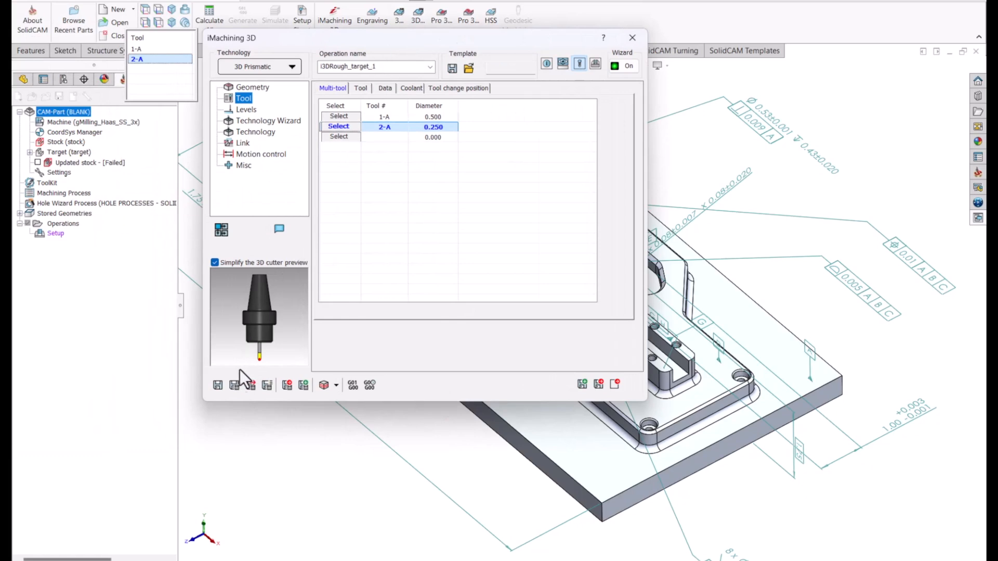
{"action": "left_click", "coordinate": [234, 384]}
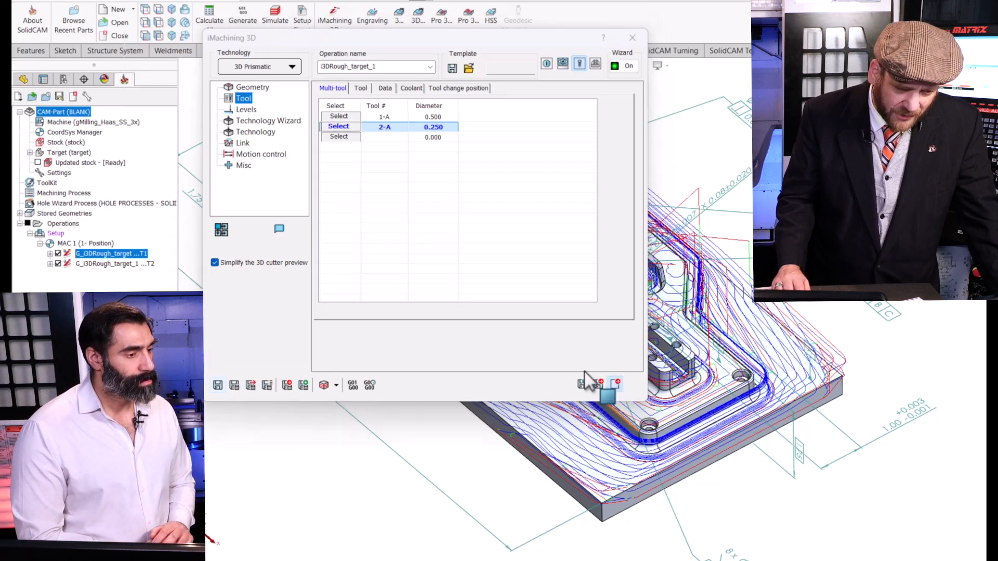
{"action": "left_click", "coordinate": [599, 384]}
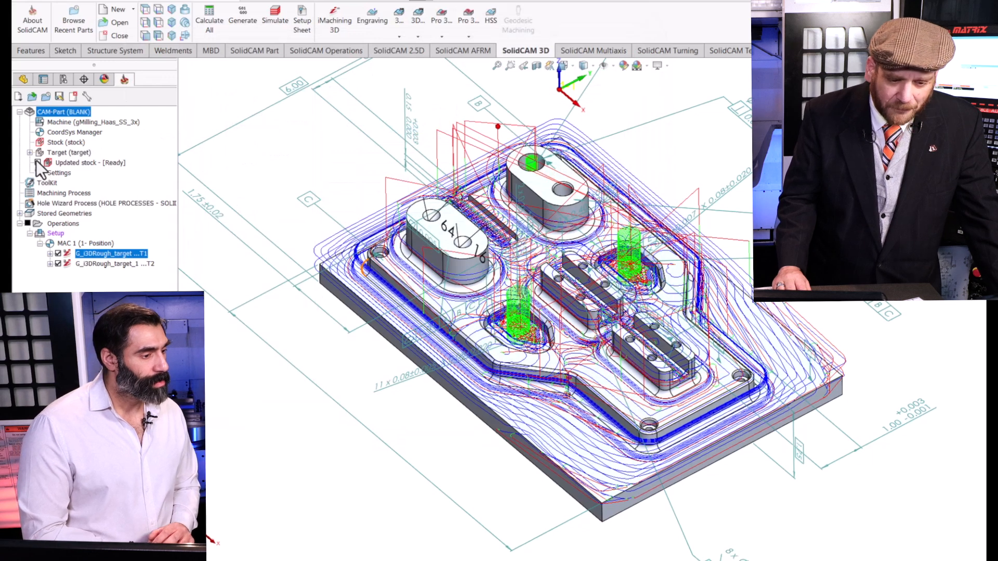
Show the updated stock without any toolpaths and examine the material remaining around the two slotted bosses.
{"action": "left_click", "coordinate": [38, 162]}
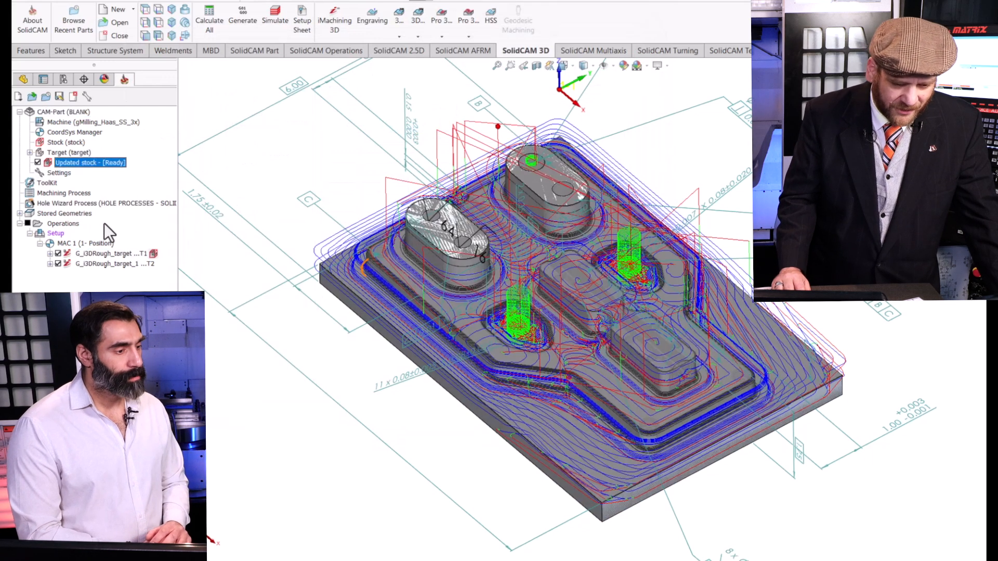
{"action": "left_click", "coordinate": [27, 223]}
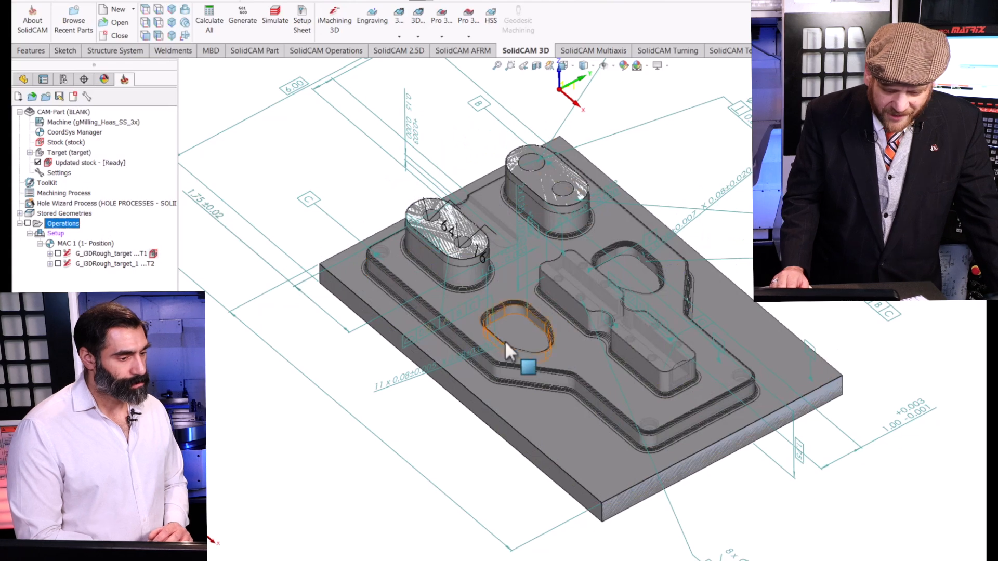
{"action": "scroll", "coordinate": [620, 342], "scroll_direction": "down", "scroll_amount": 5}
{"action": "scroll", "coordinate": [543, 301], "scroll_direction": "down", "scroll_amount": 2}
{"action": "middle_click_drag", "start_coordinate": [543, 301], "coordinate": [566, 274]}
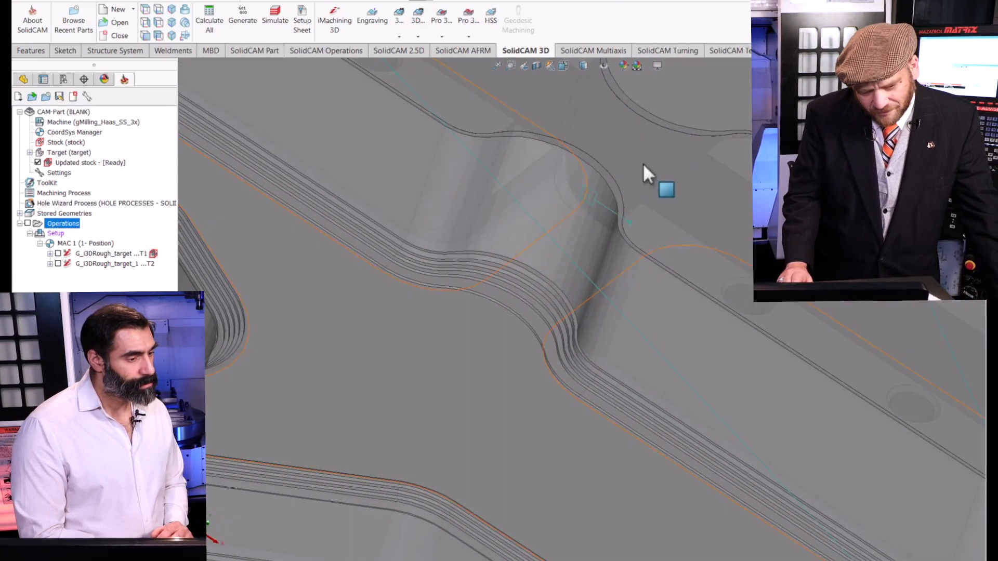
{"action": "scroll", "coordinate": [610, 189], "scroll_direction": "up", "scroll_amount": 6}
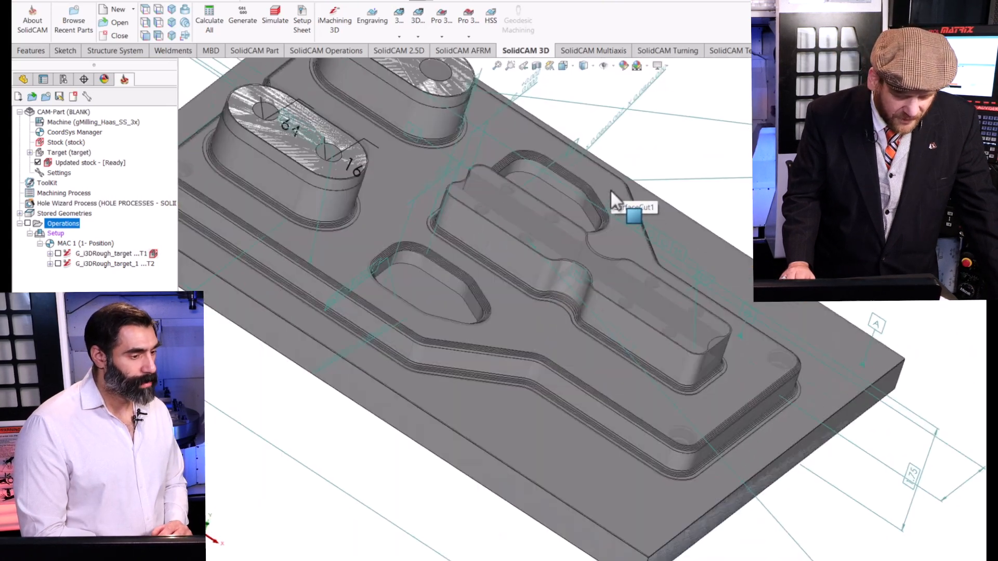
Move the updated stock display to after G_i3DRough_target_1 and examine that operation's toolpath and the remaining stock.
{"action": "left_click", "coordinate": [156, 253]}
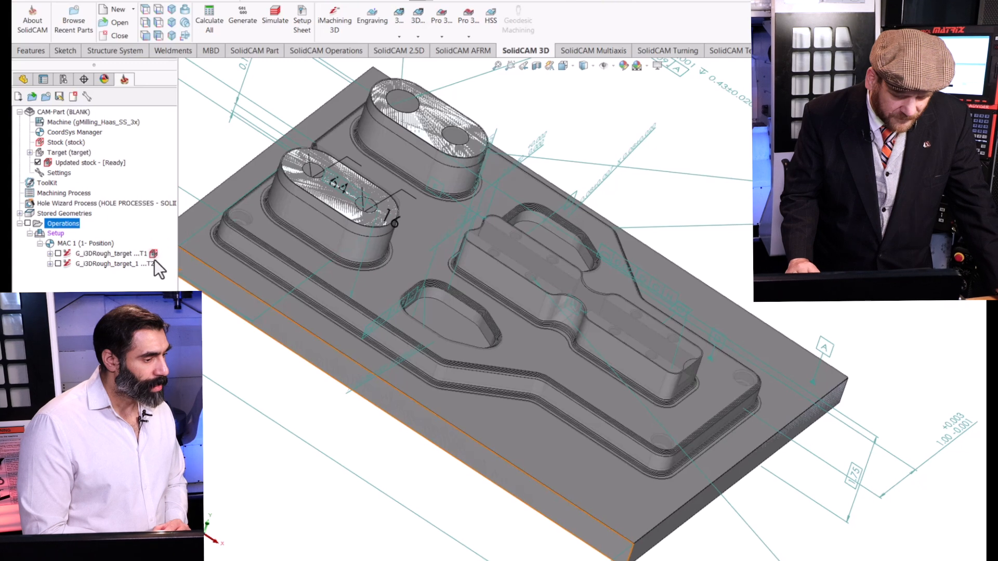
{"action": "left_click", "coordinate": [159, 264]}
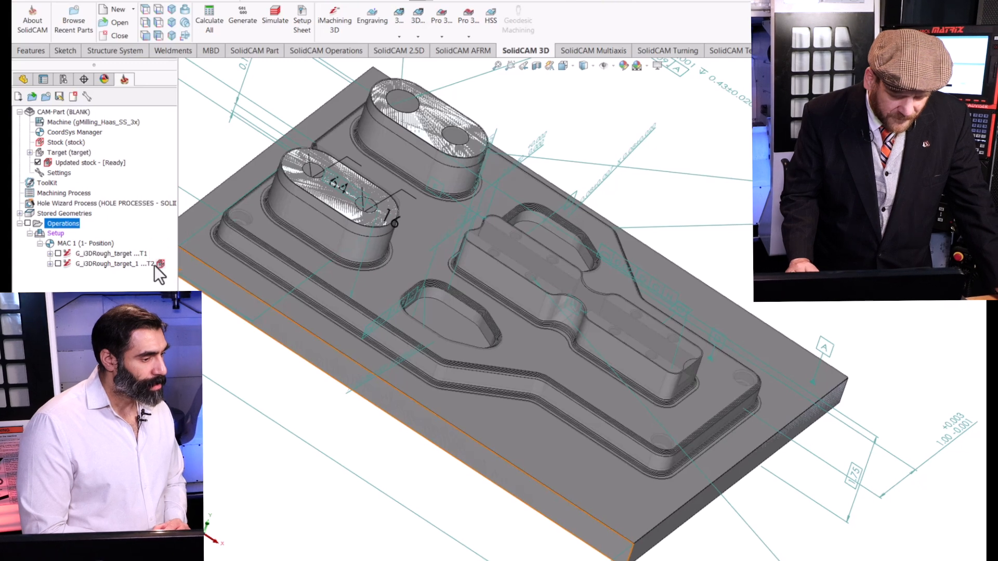
{"action": "left_click", "coordinate": [57, 264]}
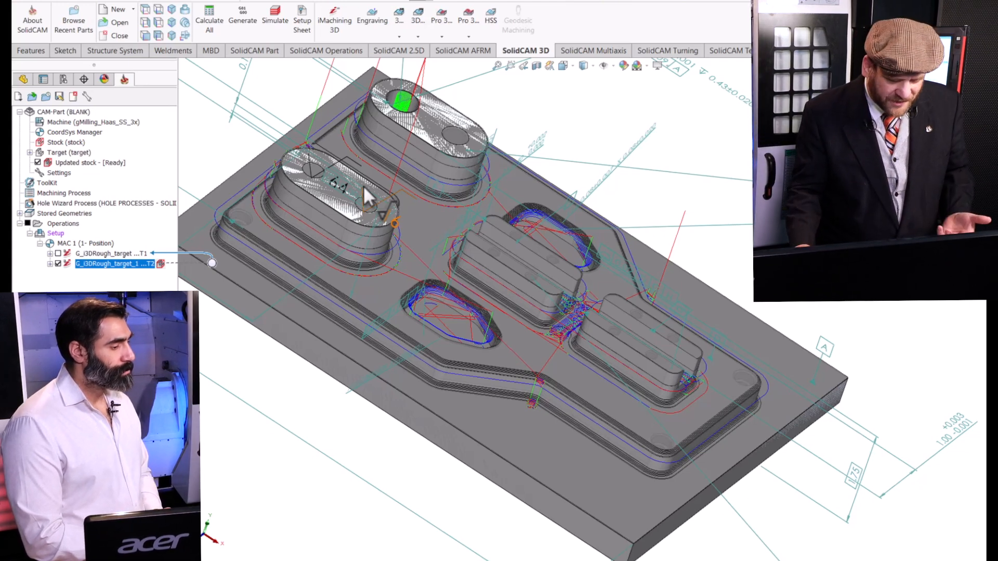
{"action": "left_click", "coordinate": [57, 263]}
{"action": "middle_click_drag", "start_coordinate": [370, 179], "coordinate": [334, 204]}
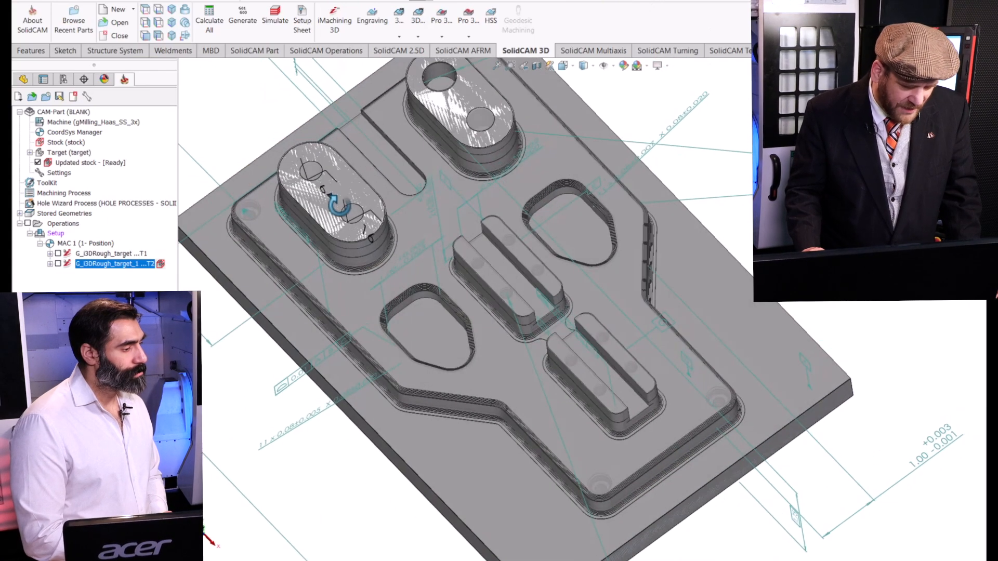
Hide the updated stock and start a 2.5D pocket operation on the floor face of the open slot between the two tall bosses.
{"action": "left_click", "coordinate": [38, 164]}
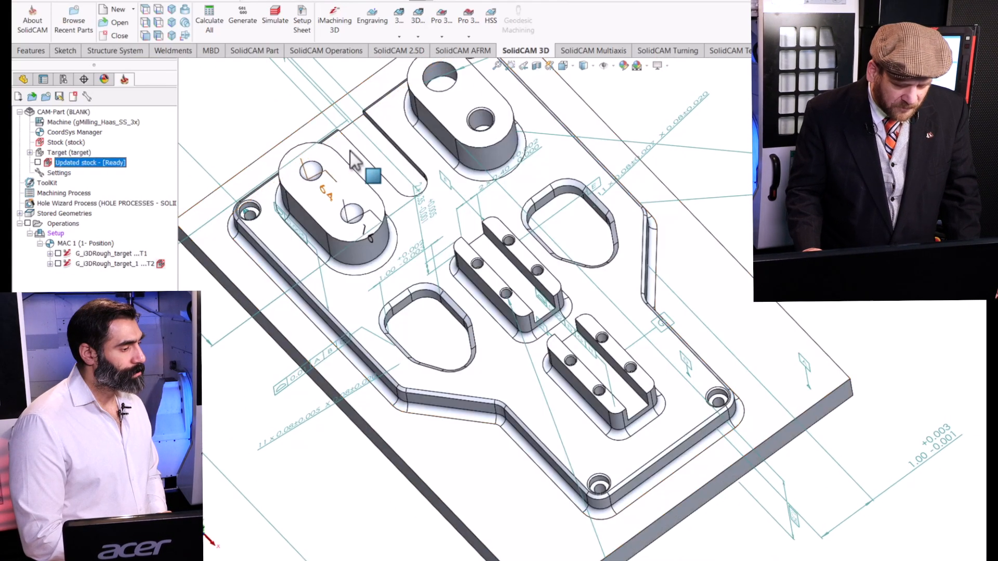
{"action": "scroll", "coordinate": [393, 182], "scroll_direction": "up", "scroll_amount": 5}
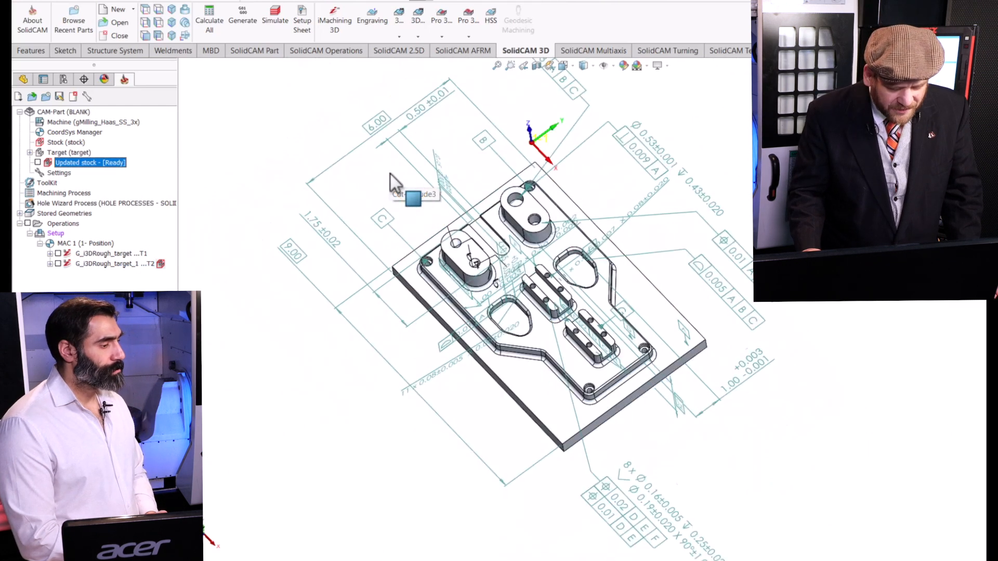
{"action": "scroll", "coordinate": [465, 188], "scroll_direction": "down", "scroll_amount": 3}
{"action": "scroll", "coordinate": [457, 154], "scroll_direction": "down", "scroll_amount": 4}
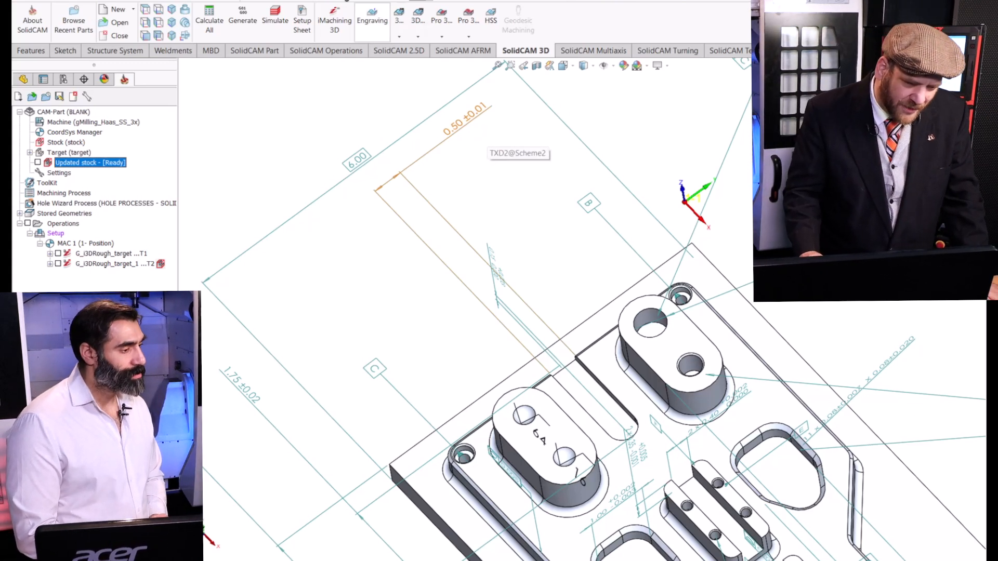
{"action": "left_click", "coordinate": [392, 51]}
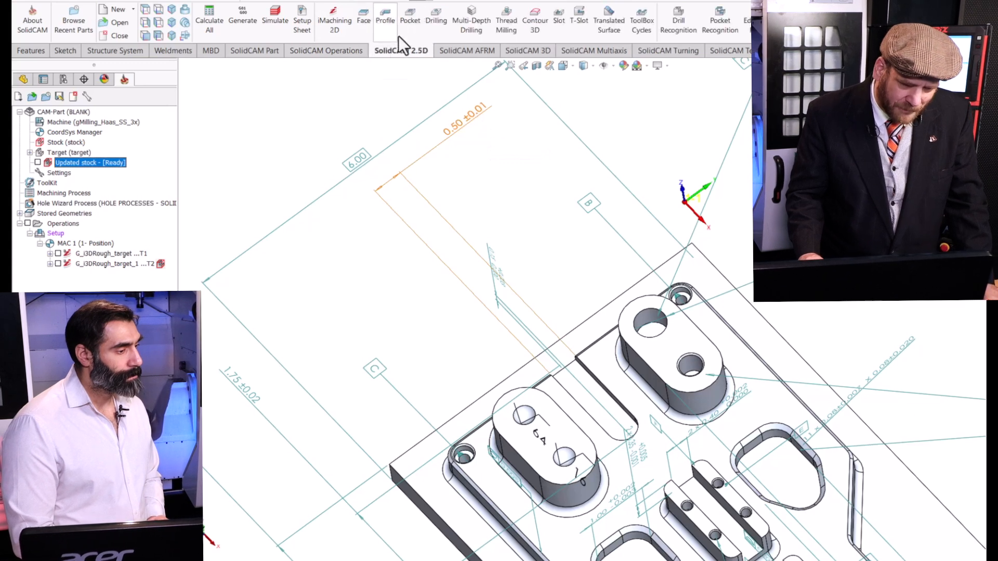
{"action": "left_click", "coordinate": [410, 23]}
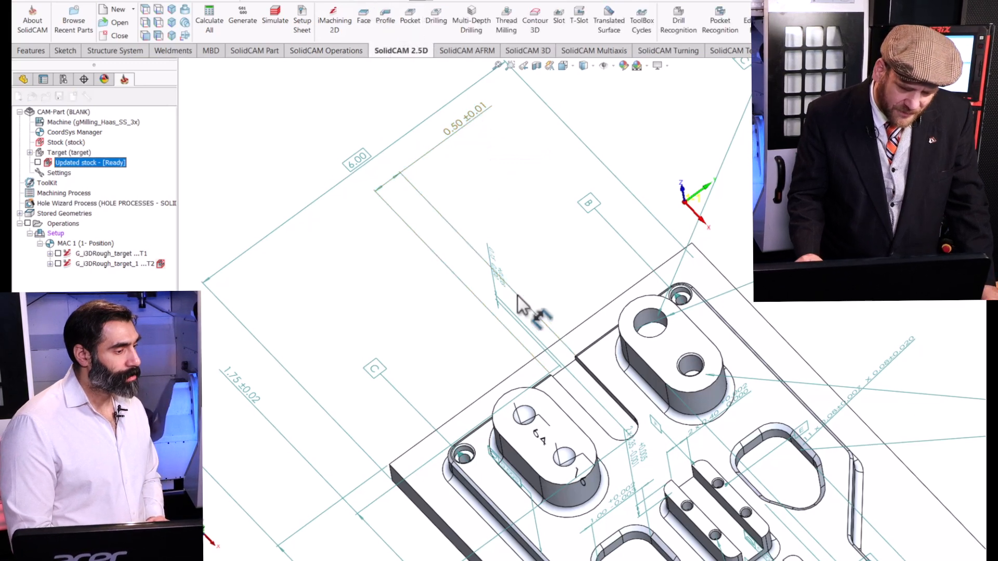
{"action": "left_click", "coordinate": [608, 418]}
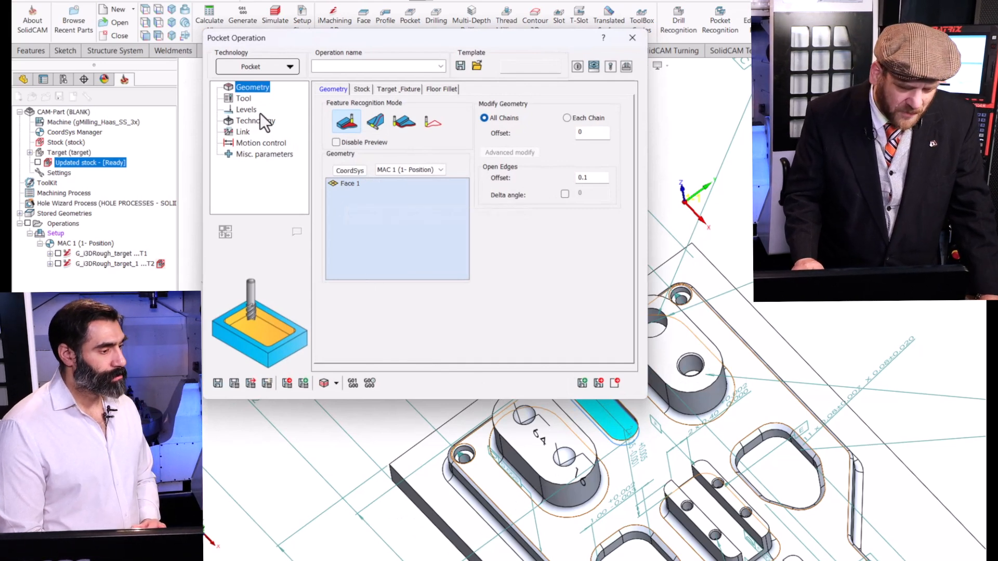
Assign tool 2, the 0.25 in end mill, to the pocket operation.
{"action": "left_click", "coordinate": [245, 98]}
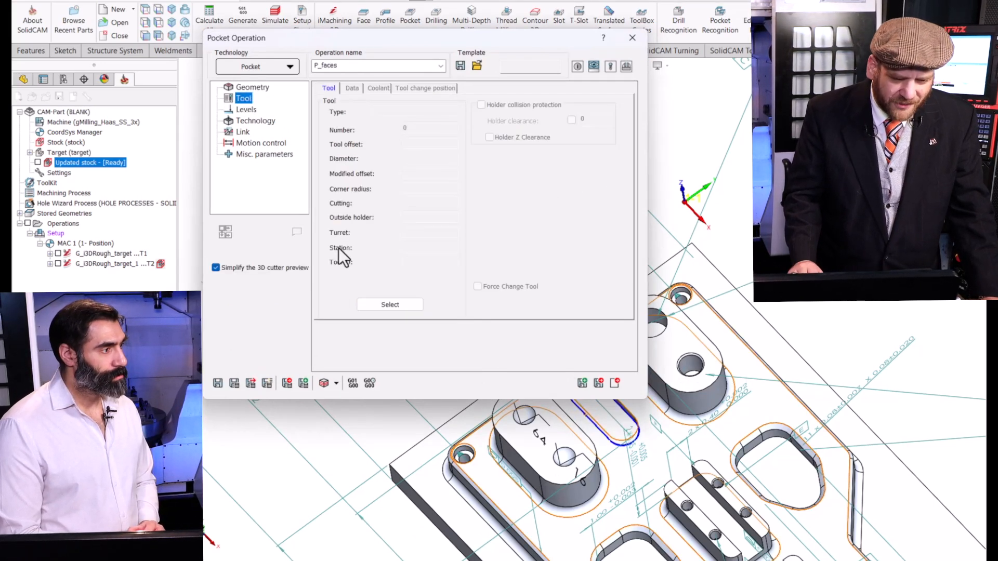
{"action": "left_click", "coordinate": [414, 304]}
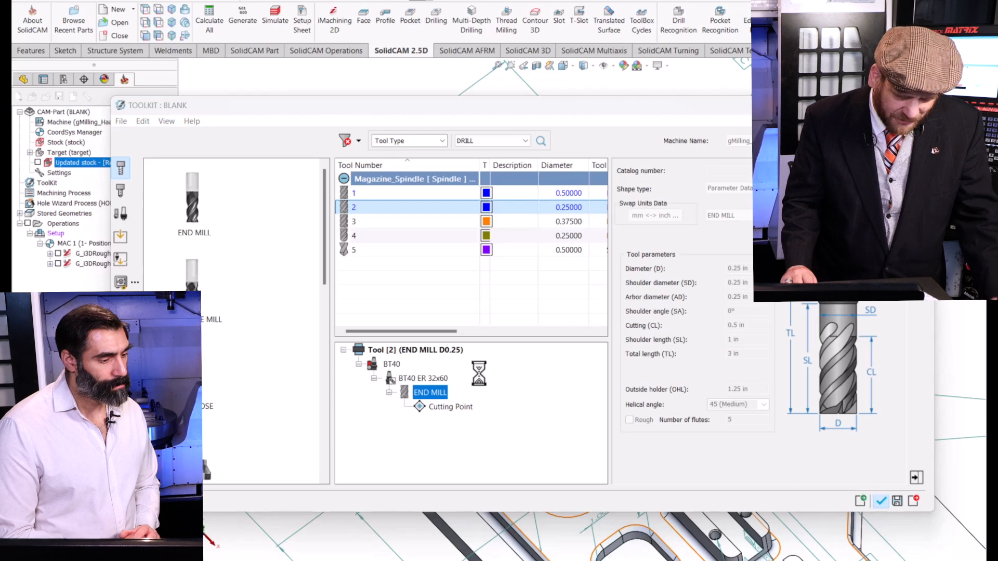
{"action": "left_click", "coordinate": [883, 502]}
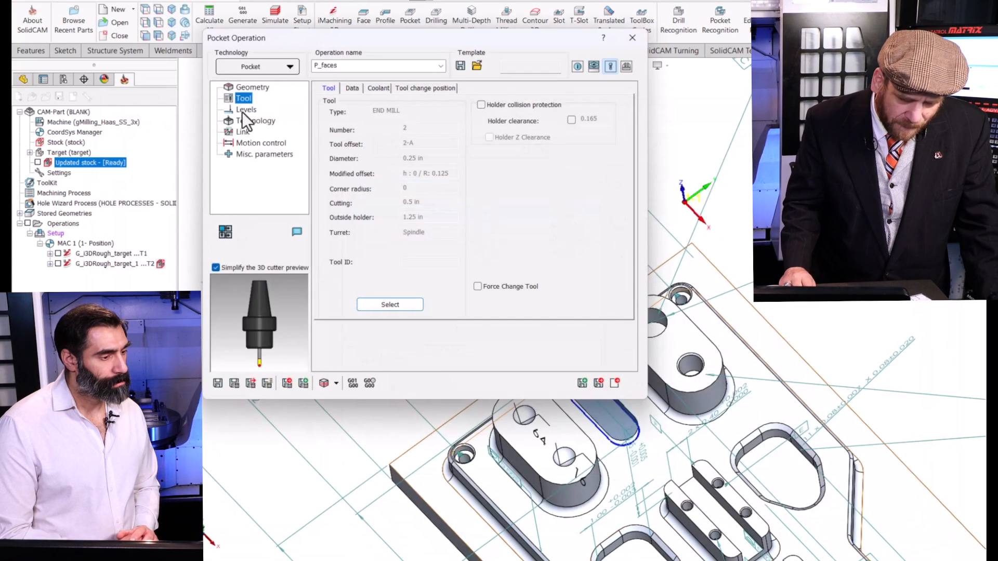
Set the pocket operation to wall and floor finish only, with the finish depth at total depth.
{"action": "left_click", "coordinate": [243, 110]}
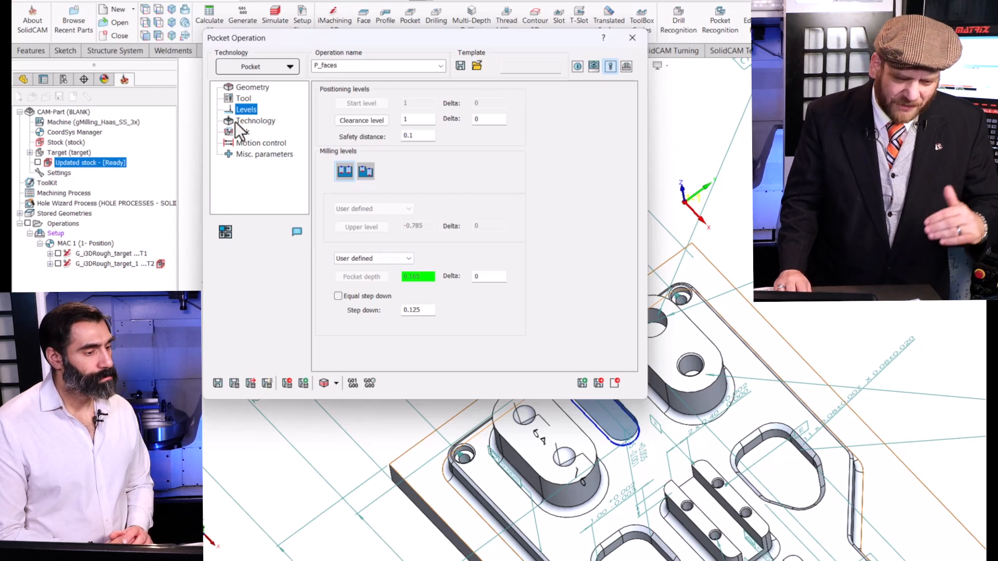
{"action": "left_click", "coordinate": [255, 121]}
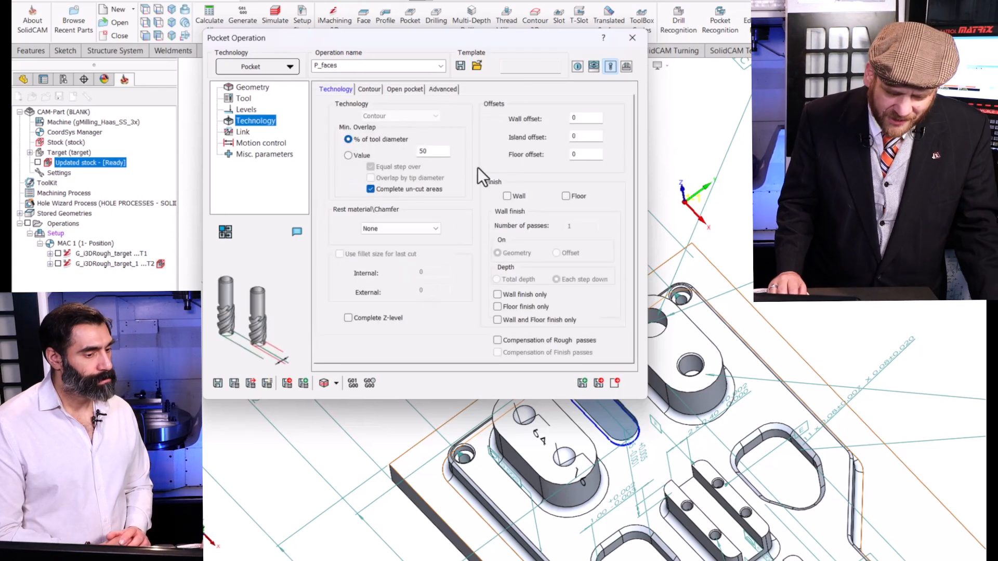
{"action": "left_click", "coordinate": [530, 294]}
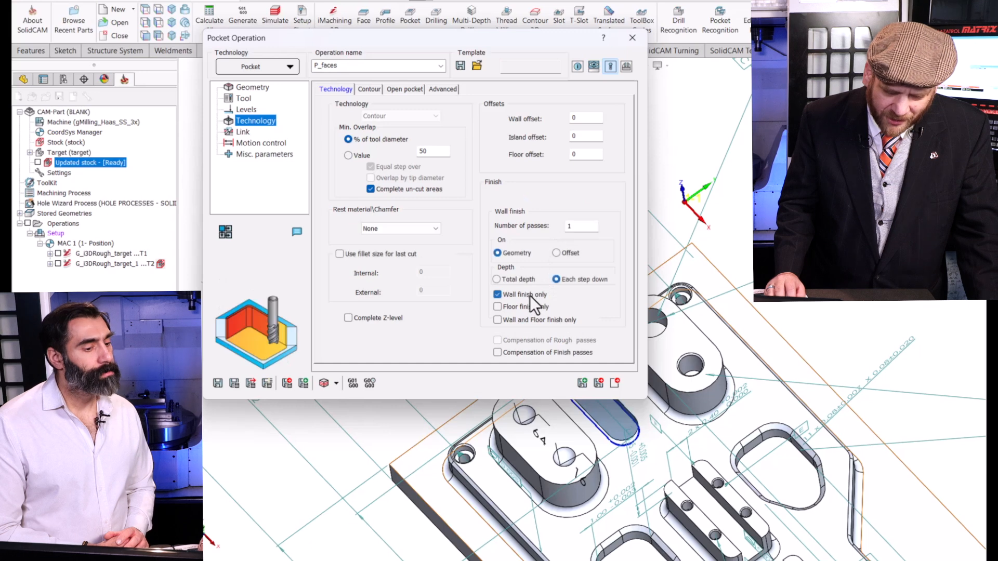
{"action": "left_click", "coordinate": [522, 308]}
{"action": "left_click", "coordinate": [520, 320]}
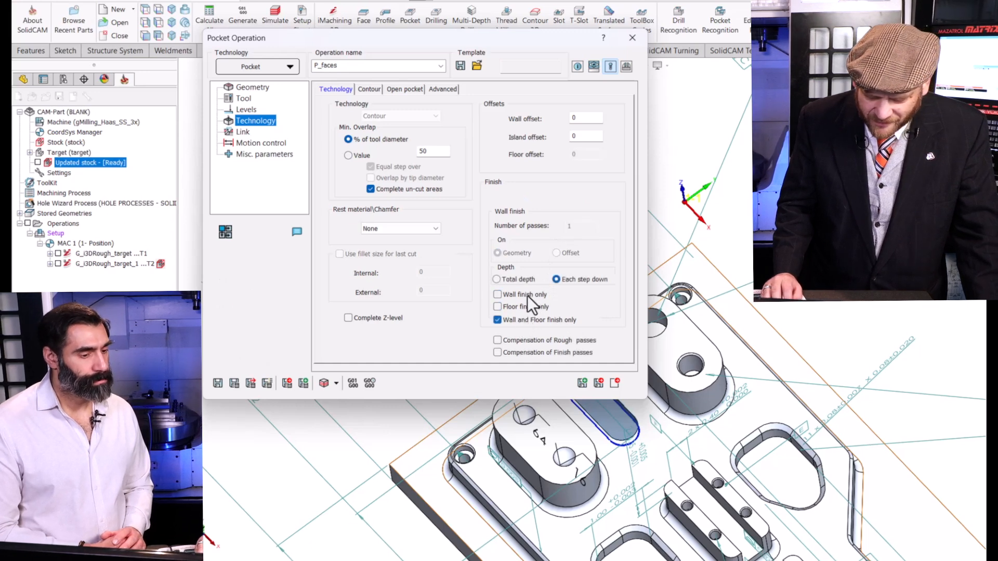
{"action": "left_click", "coordinate": [507, 280]}
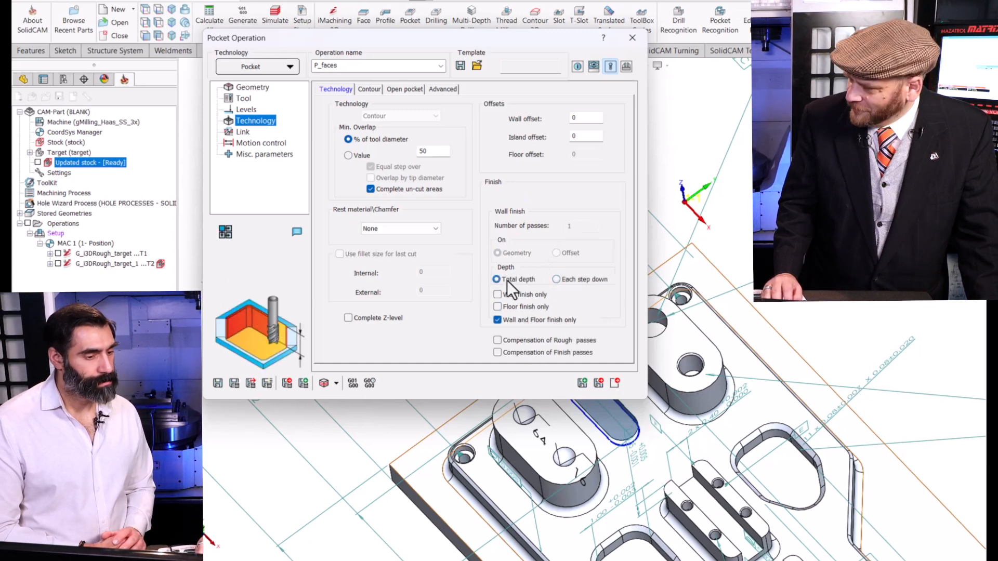
Calculate the open-slot pocket operation and run its solid simulation through to check the finished slot.
{"action": "left_click", "coordinate": [233, 384]}
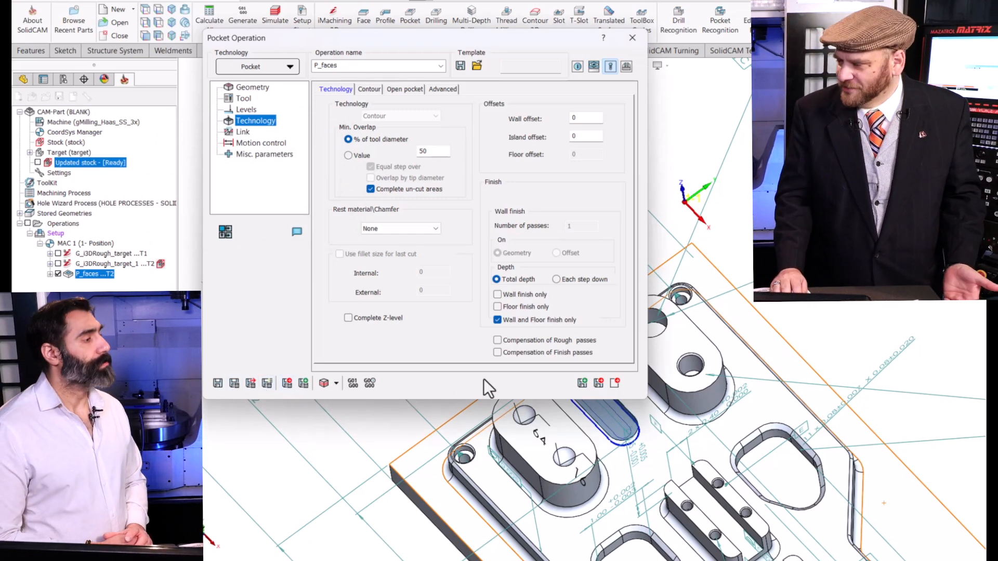
{"action": "left_click", "coordinate": [324, 383]}
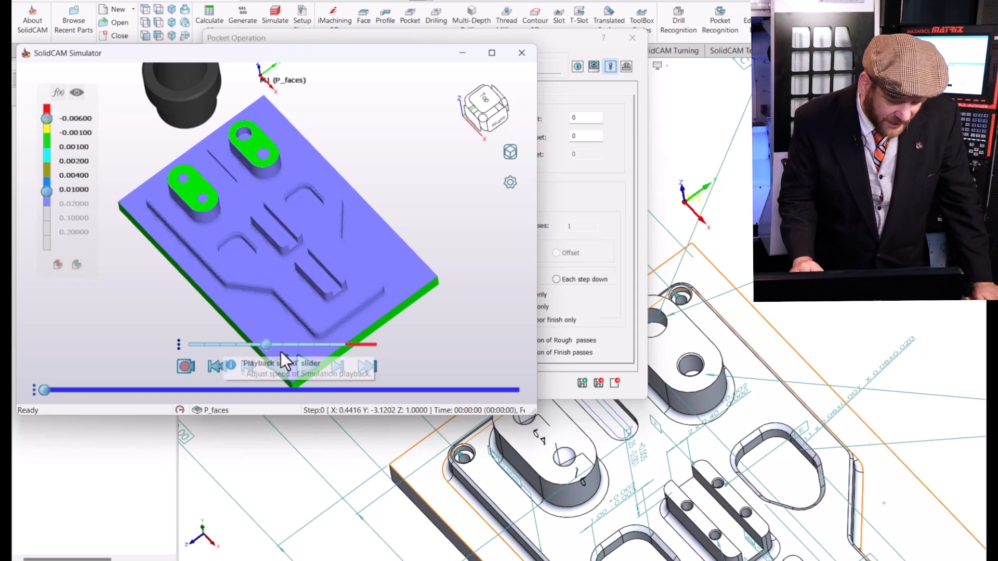
{"action": "left_click", "coordinate": [302, 369]}
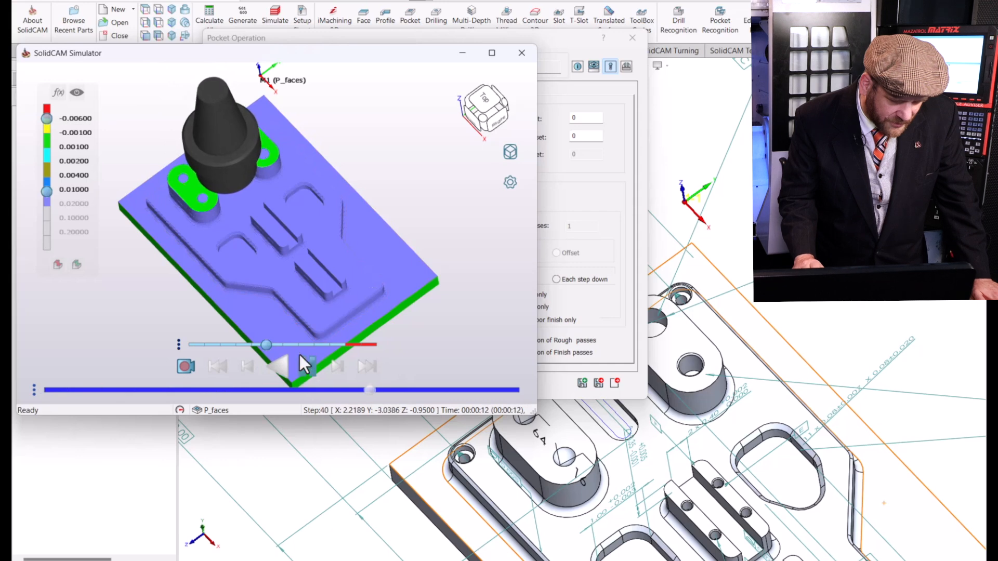
{"action": "middle_click_drag", "start_coordinate": [254, 269], "coordinate": [308, 278]}
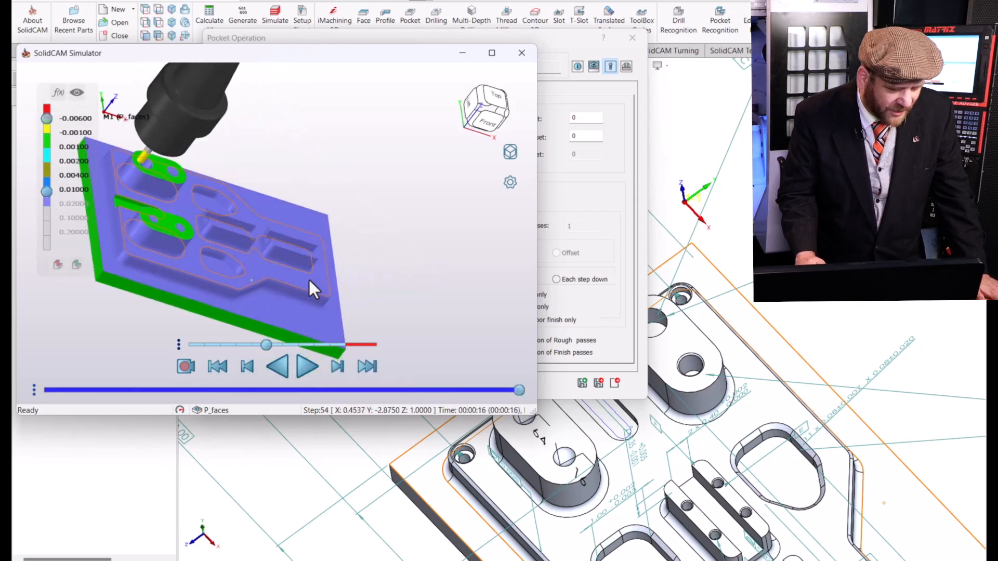
{"action": "left_click", "coordinate": [484, 51]}
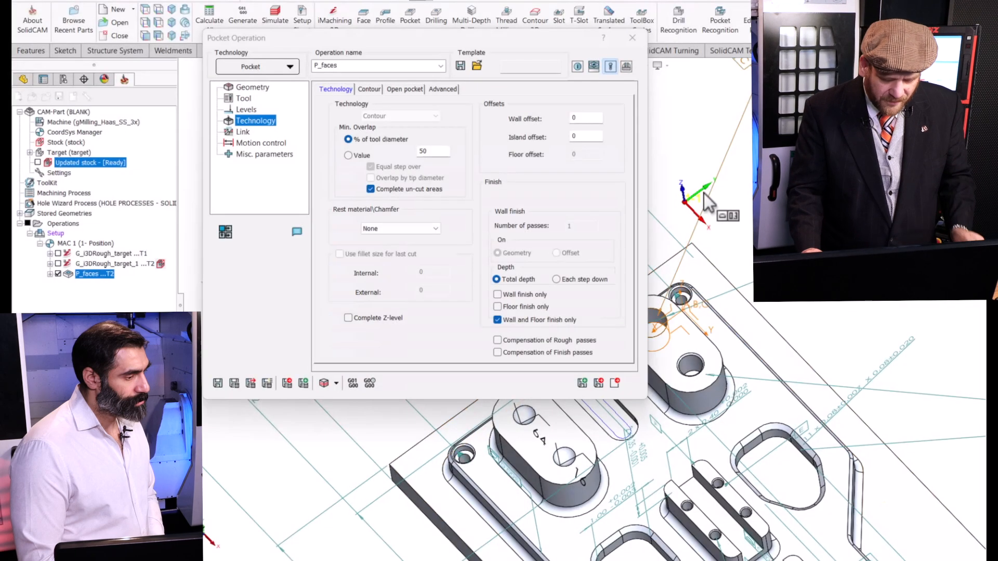
Save and copy the pocket operation, and remove the open-slot face from the copy's geometry.
{"action": "left_click", "coordinate": [583, 382]}
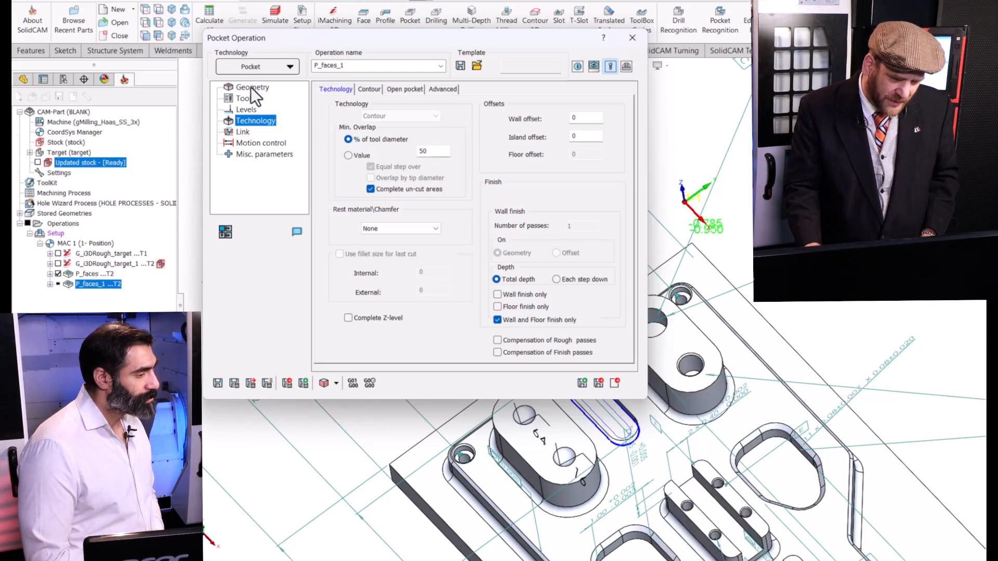
{"action": "left_click", "coordinate": [250, 86]}
{"action": "left_click", "coordinate": [347, 186]}
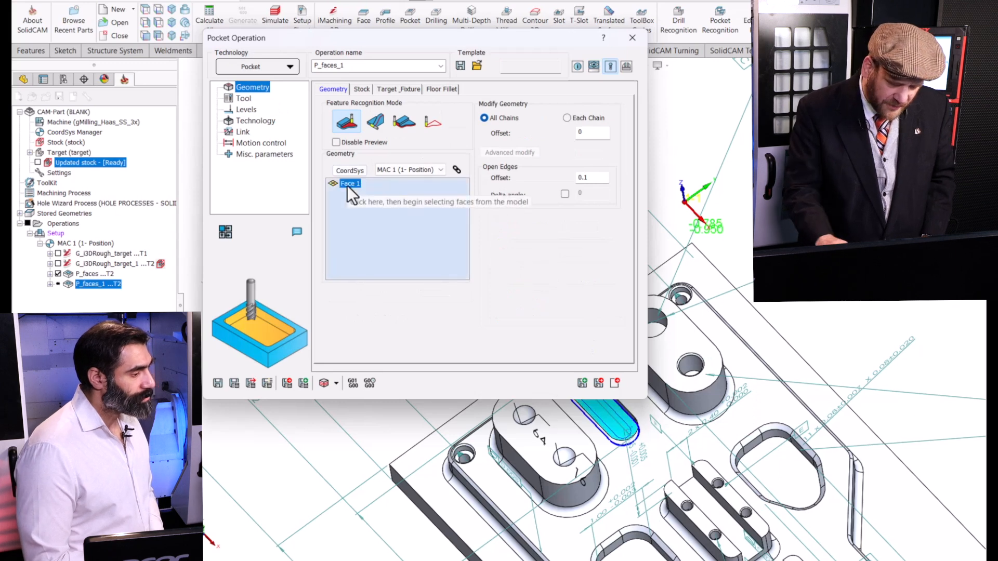
{"action": "left_click", "coordinate": [348, 185]}
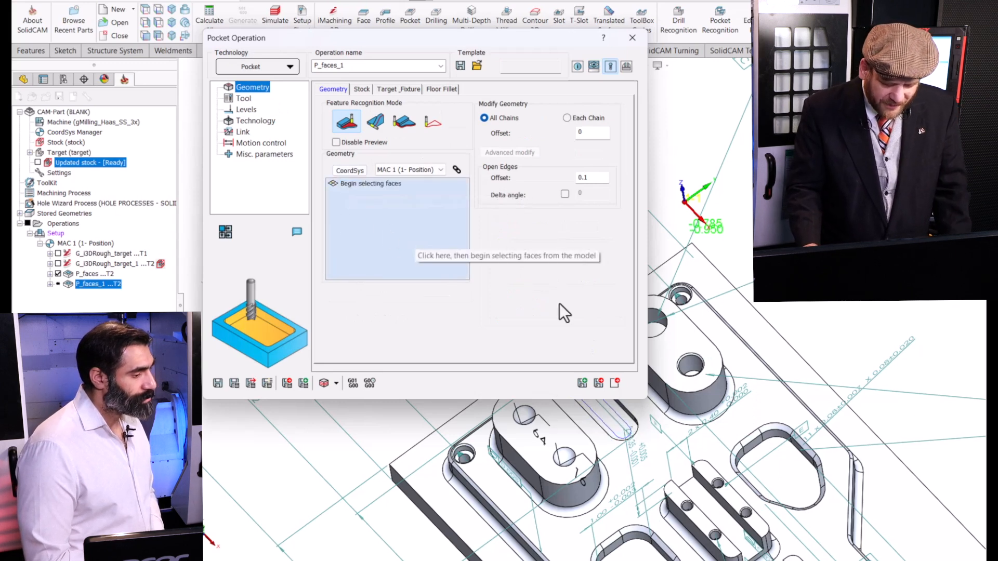
Select the two top faces of the slotted boss nearest the plate's middle as pocket geometry.
{"action": "scroll", "coordinate": [701, 291], "scroll_direction": "up", "scroll_amount": 4}
{"action": "scroll", "coordinate": [708, 420], "scroll_direction": "down", "scroll_amount": 3}
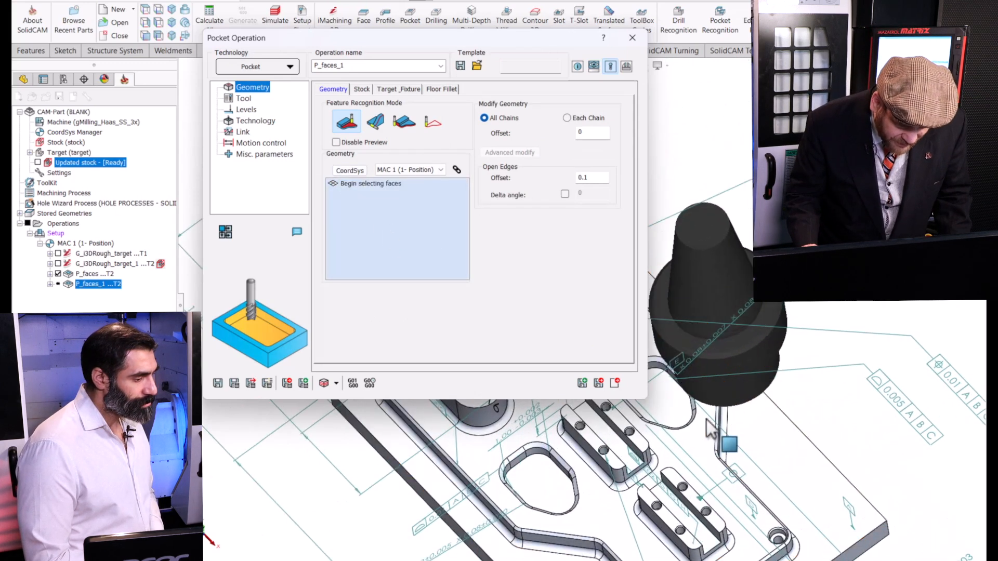
{"action": "left_click", "coordinate": [642, 449]}
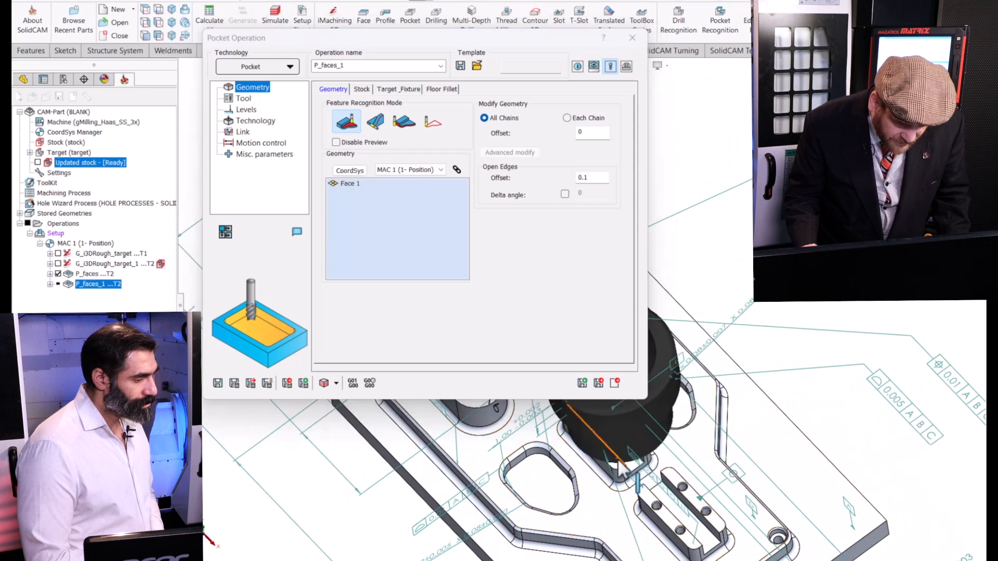
{"action": "left_click", "coordinate": [615, 462]}
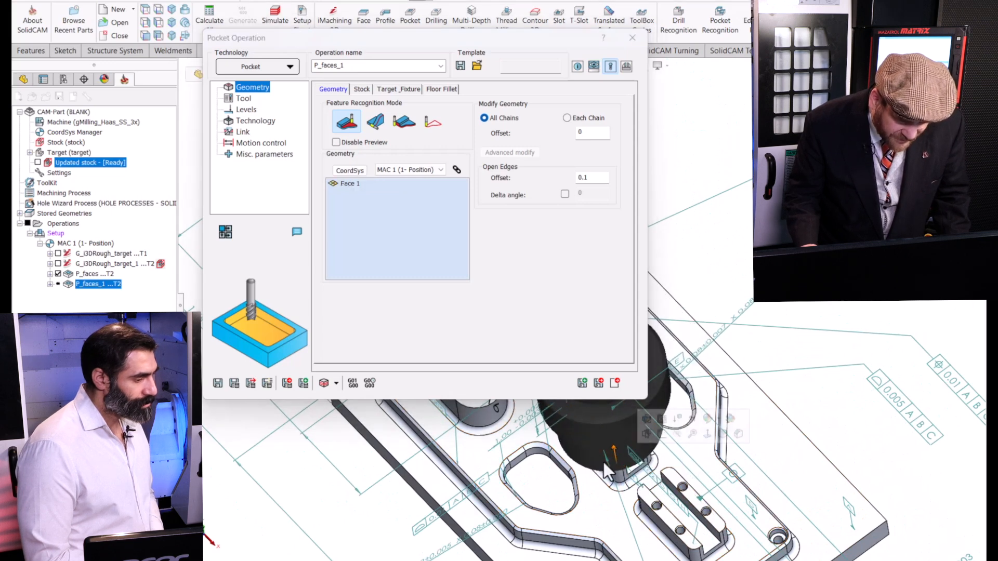
{"action": "left_click", "coordinate": [701, 500]}
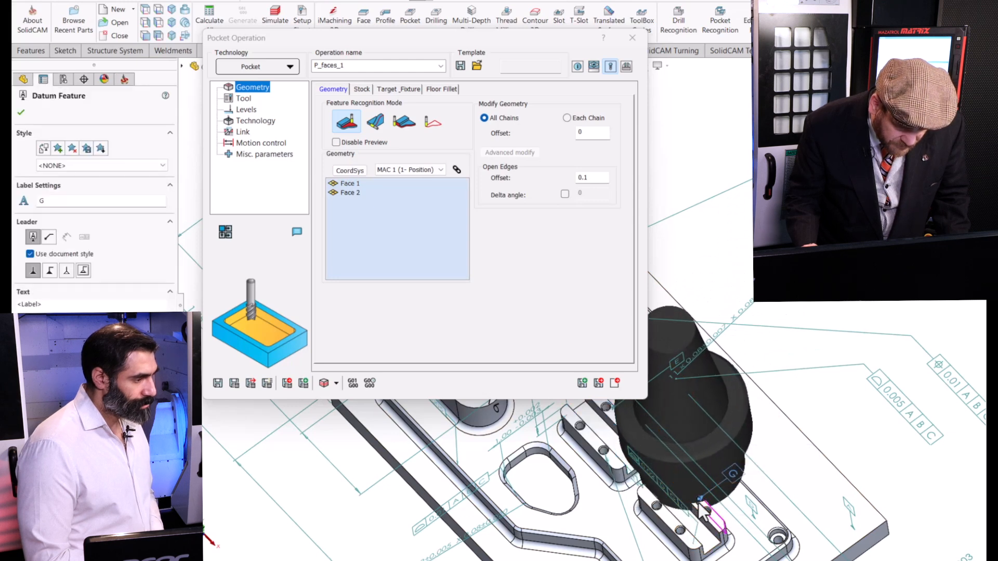
{"action": "key", "text": "Escape"}
Add the two top faces of the other slotted boss, nearer the plate's end, to the pocket geometry.
{"action": "scroll", "coordinate": [671, 406], "scroll_direction": "up", "scroll_amount": 5}
{"action": "scroll", "coordinate": [671, 408], "scroll_direction": "down", "scroll_amount": 4}
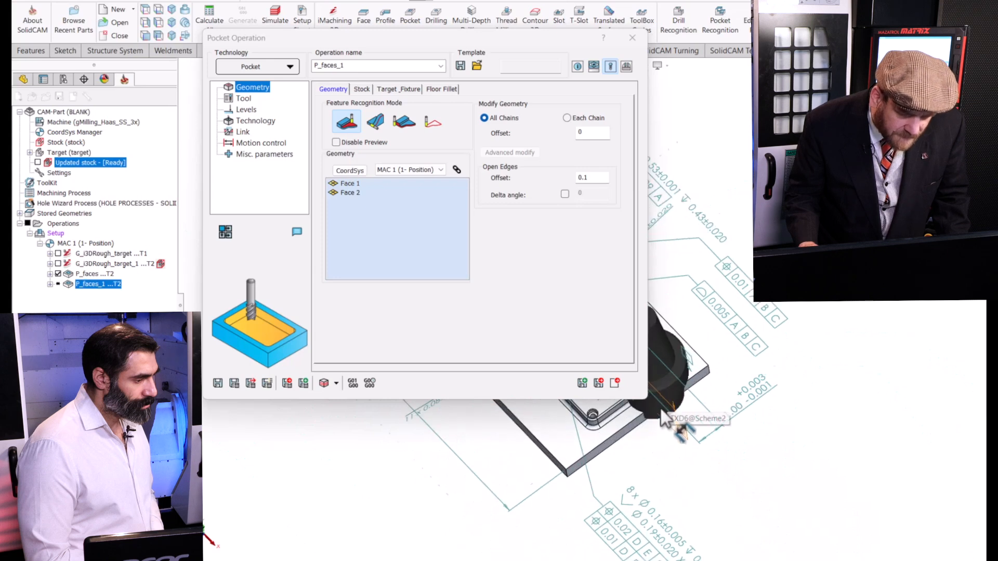
{"action": "left_click_drag", "start_coordinate": [522, 45], "coordinate": [323, 23]}
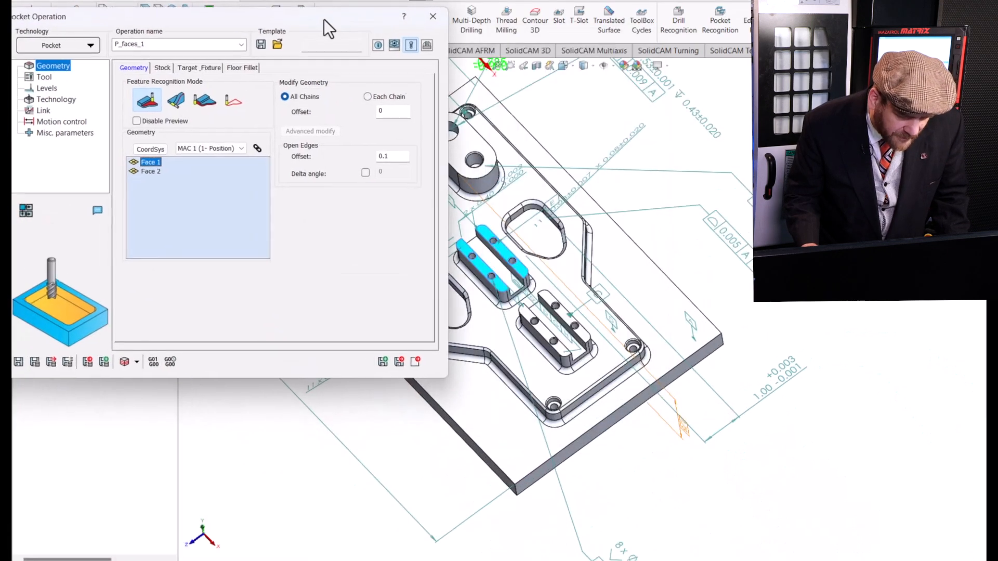
{"action": "scroll", "coordinate": [561, 312], "scroll_direction": "down", "scroll_amount": 2}
{"action": "scroll", "coordinate": [582, 332], "scroll_direction": "down", "scroll_amount": 4}
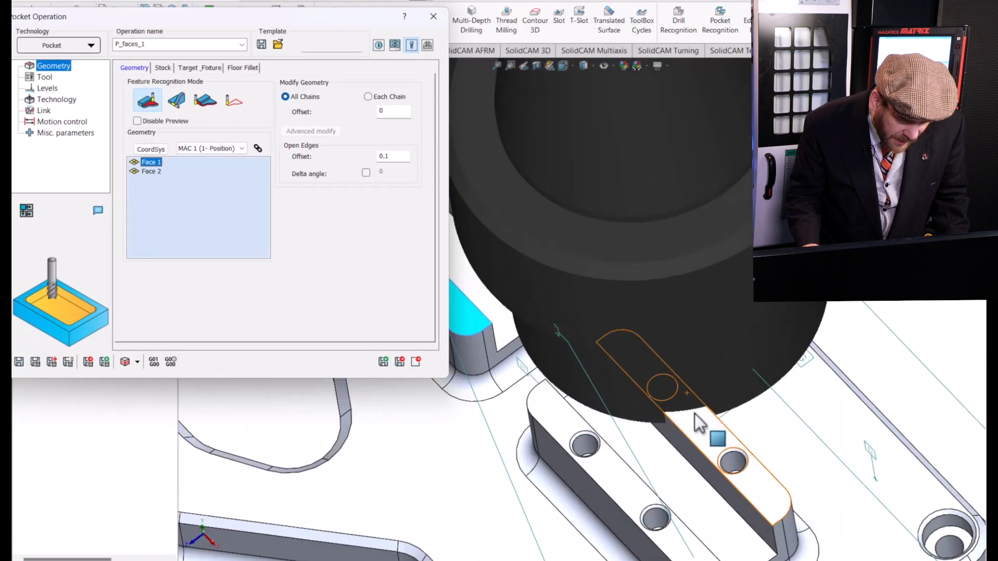
{"action": "left_click", "coordinate": [695, 415]}
{"action": "scroll", "coordinate": [652, 470], "scroll_direction": "down", "scroll_amount": 2}
{"action": "scroll", "coordinate": [652, 471], "scroll_direction": "up", "scroll_amount": 3}
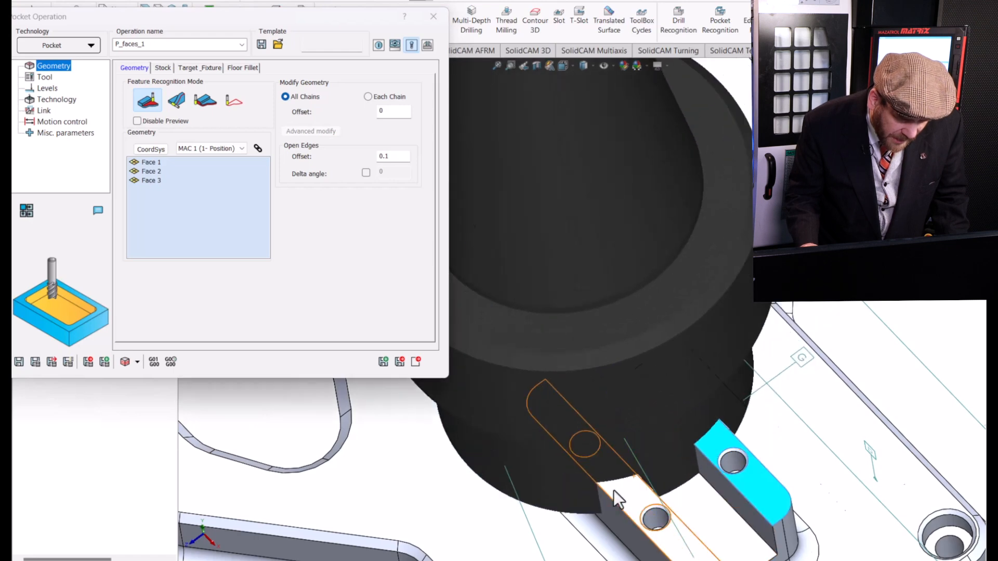
{"action": "left_click", "coordinate": [673, 402]}
{"action": "scroll", "coordinate": [679, 411], "scroll_direction": "up", "scroll_amount": 3}
{"action": "scroll", "coordinate": [676, 399], "scroll_direction": "up", "scroll_amount": 3}
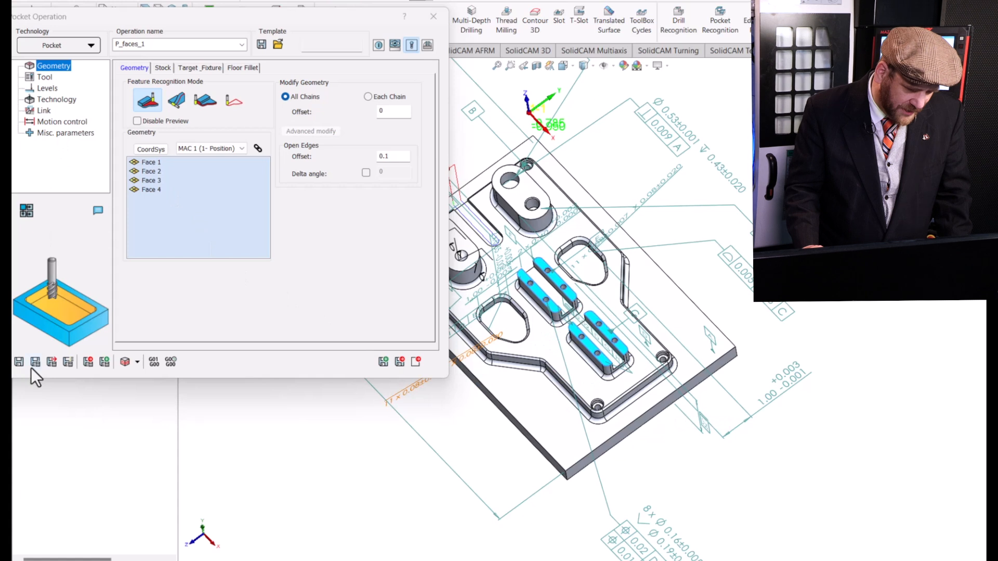
Calculate the pocket operation for the four boss tops and simulate its complete toolpath.
{"action": "left_click", "coordinate": [48, 80]}
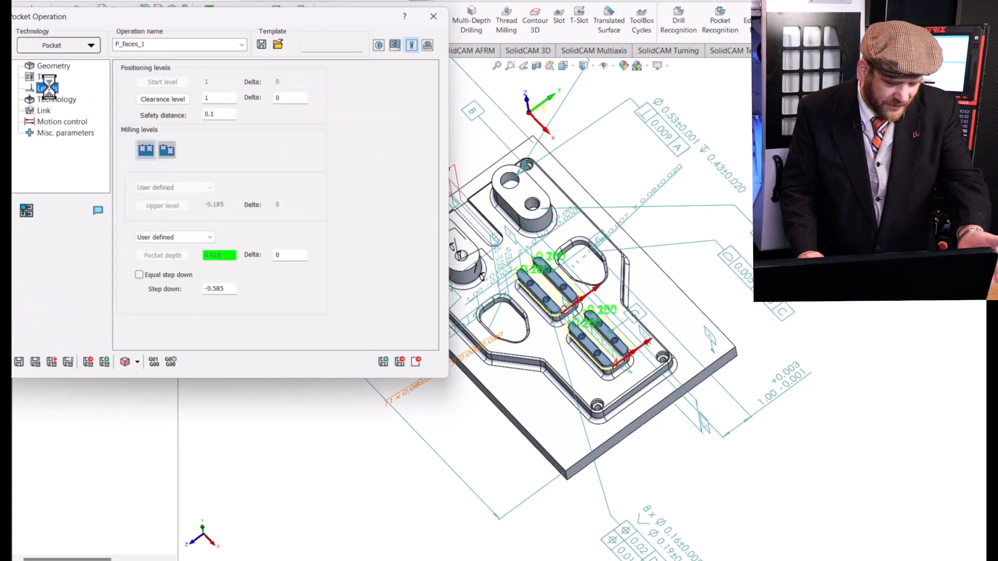
{"action": "left_click", "coordinate": [37, 366]}
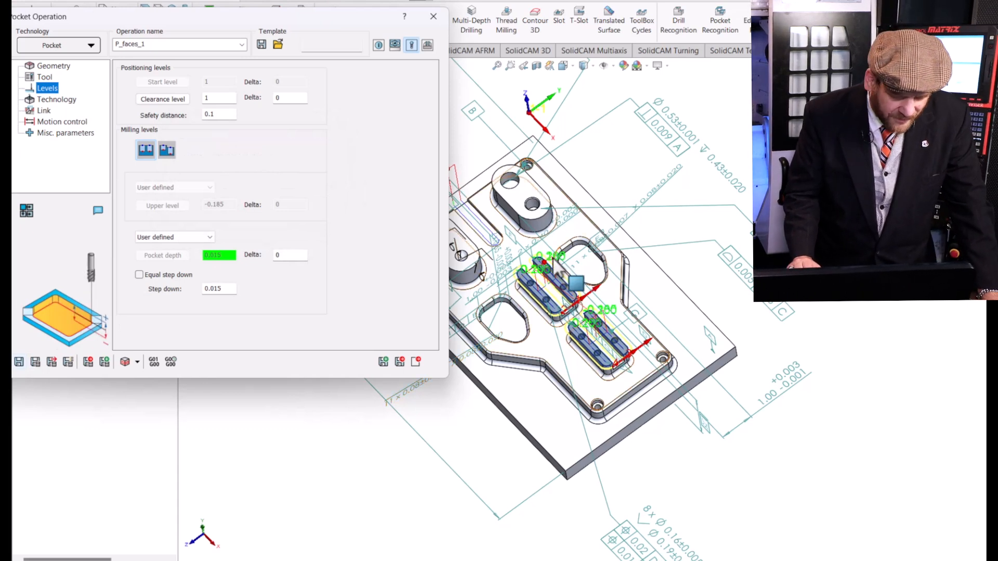
{"action": "left_click", "coordinate": [126, 362]}
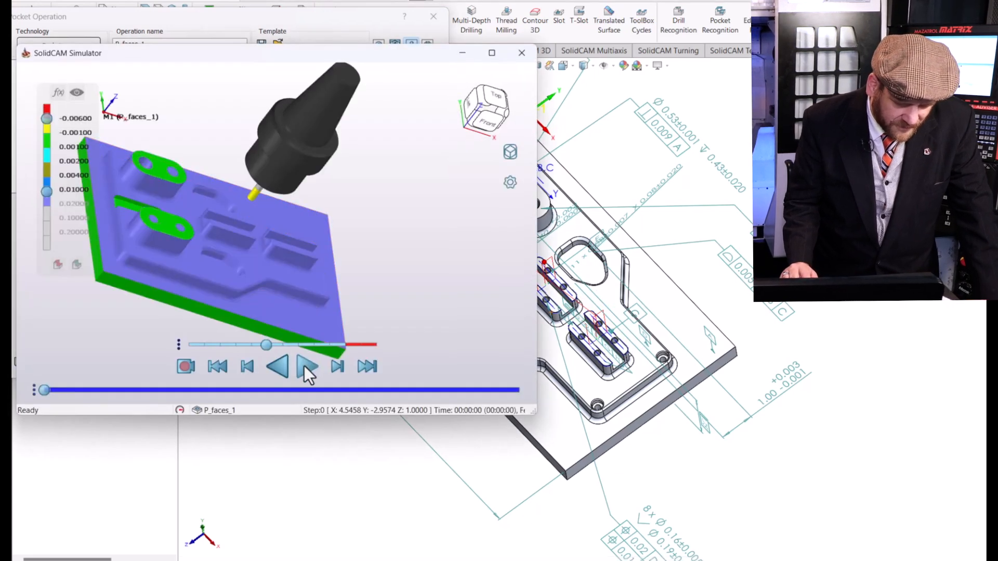
{"action": "left_click", "coordinate": [304, 366]}
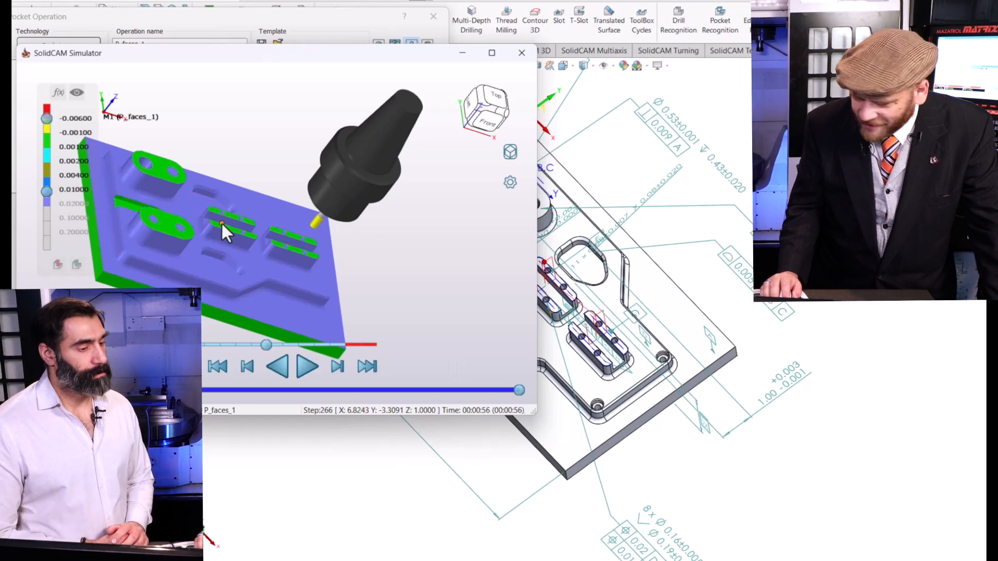
{"action": "left_click", "coordinate": [522, 54]}
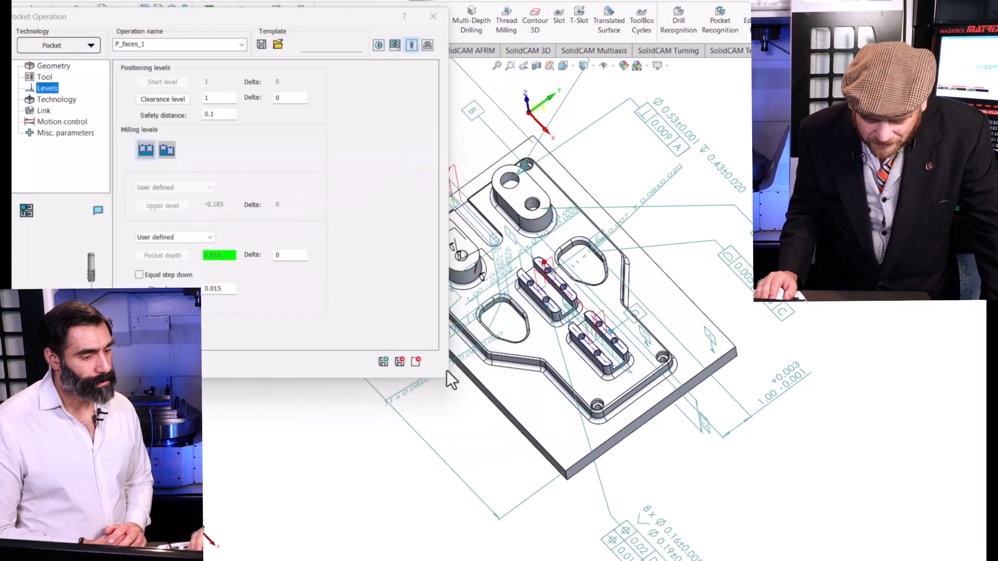
Save and copy the boss-top operation, and replace the copy's four faces with the floor faces of both bosses' slots.
{"action": "middle_click_drag", "start_coordinate": [448, 379], "coordinate": [476, 291]}
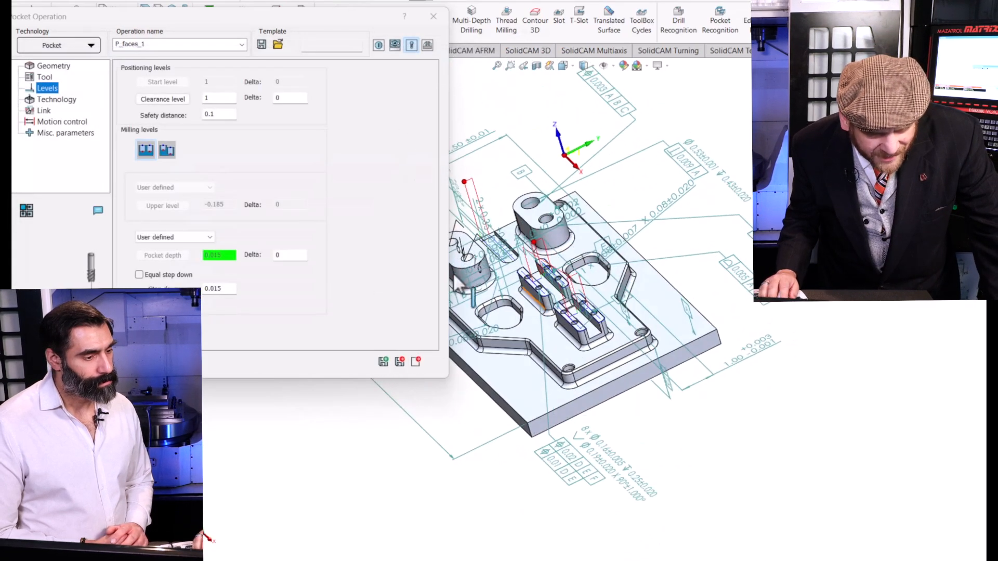
{"action": "double_click", "coordinate": [252, 16]}
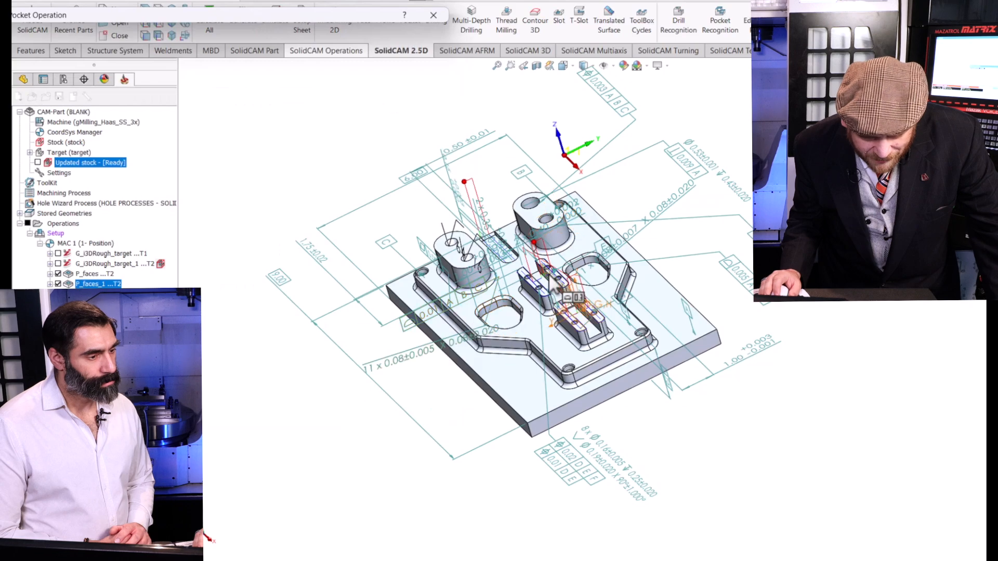
{"action": "scroll", "coordinate": [556, 288], "scroll_direction": "down", "scroll_amount": 10}
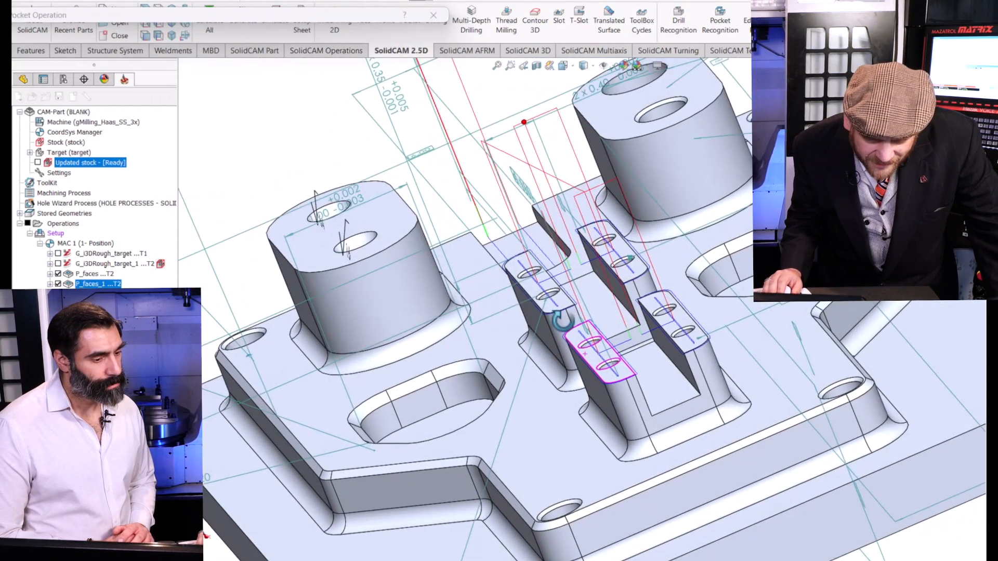
{"action": "middle_click_drag", "start_coordinate": [561, 319], "coordinate": [555, 296]}
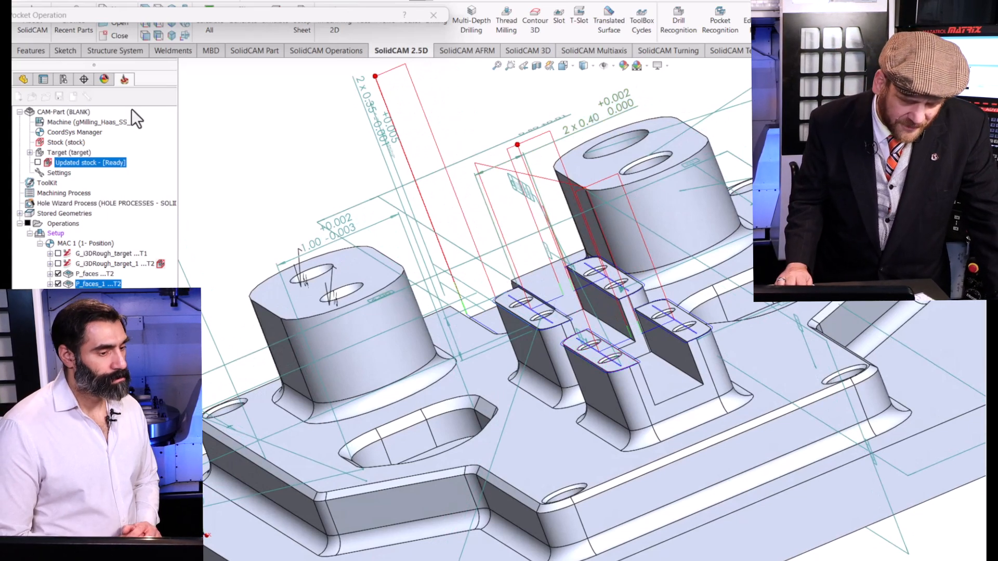
{"action": "mouse_move", "coordinate": [127, 17]}
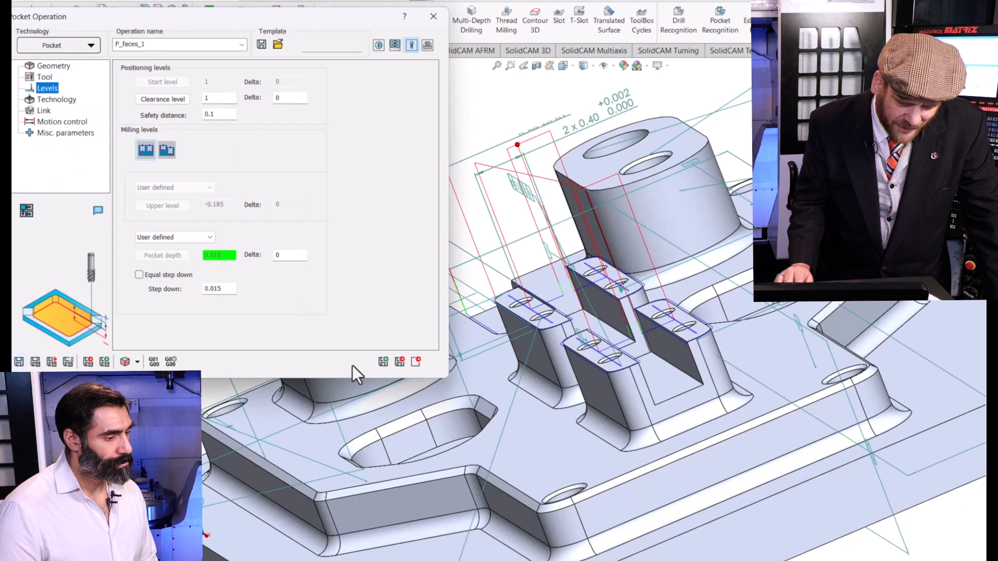
{"action": "left_click", "coordinate": [384, 361]}
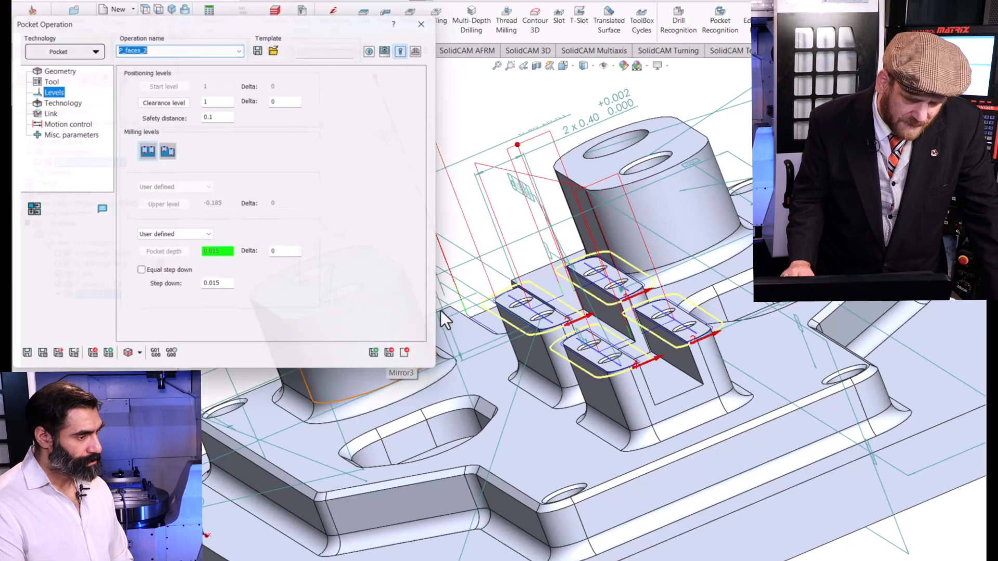
{"action": "left_click", "coordinate": [47, 76]}
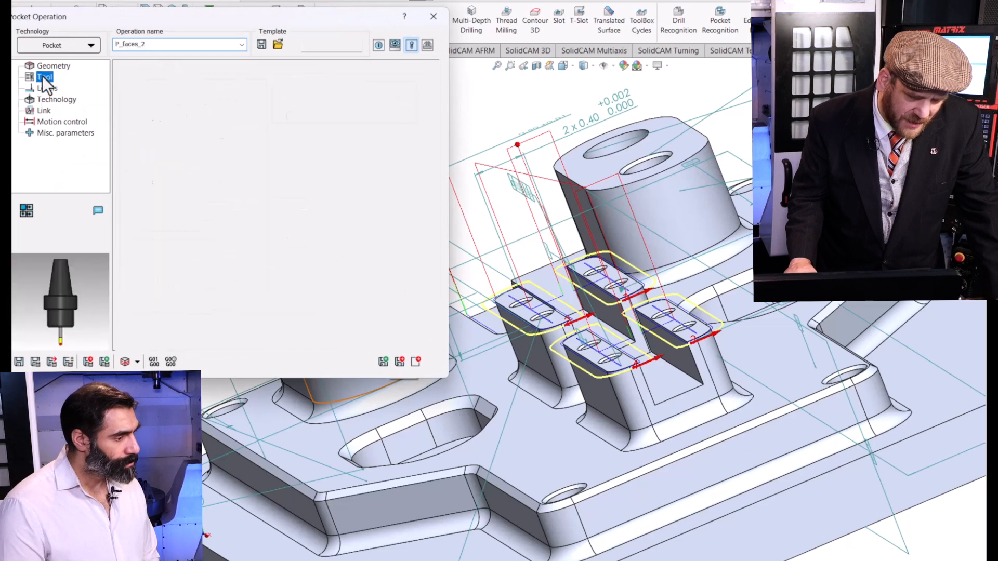
{"action": "key", "text": "Up"}
{"action": "left_click", "coordinate": [158, 165]}
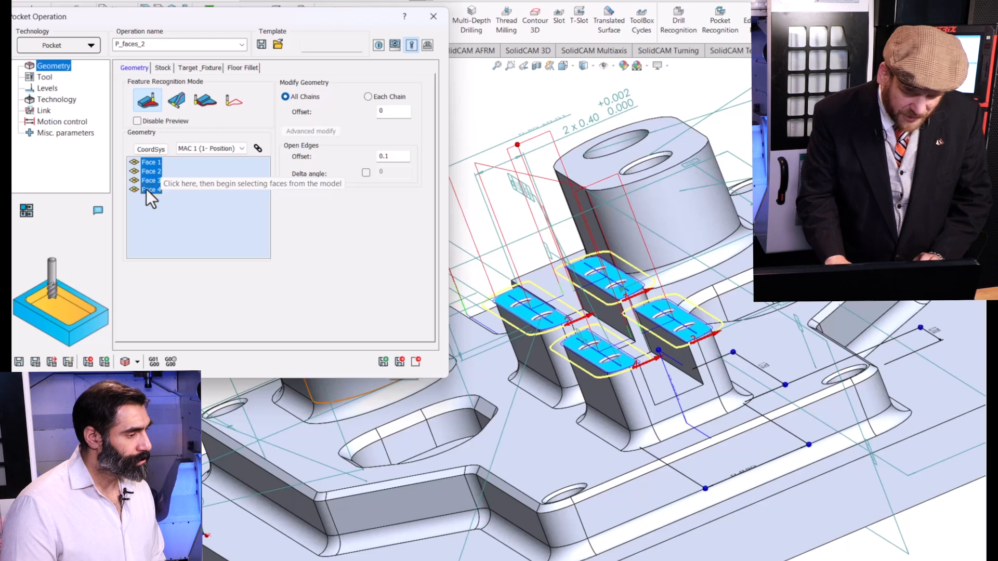
{"action": "key", "text": "Delete"}
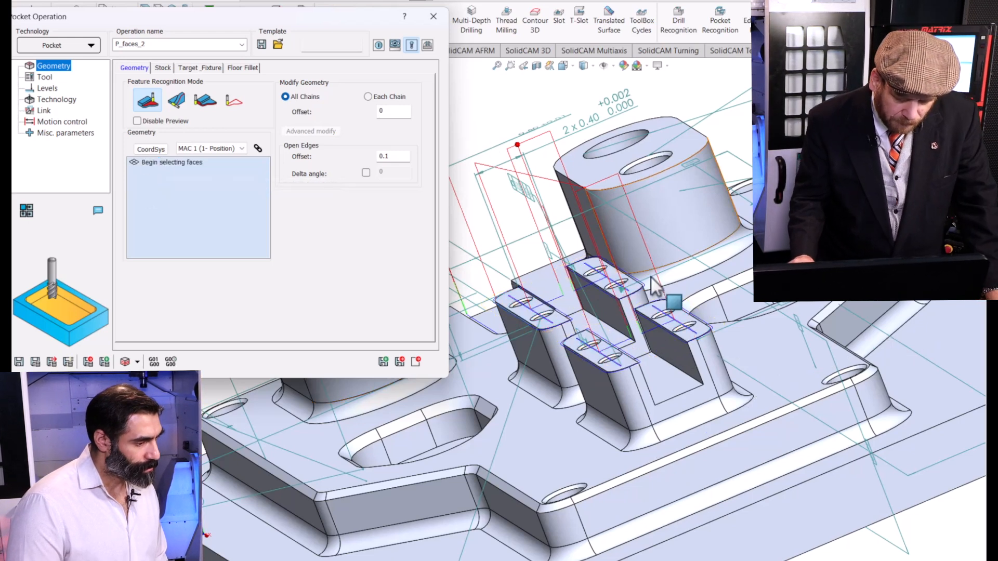
{"action": "left_click", "coordinate": [609, 340]}
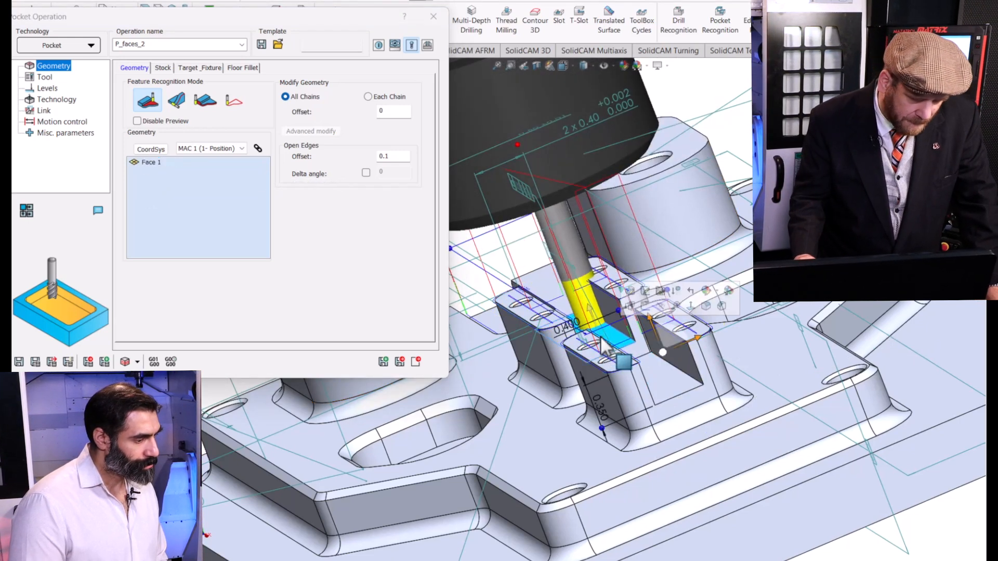
{"action": "left_click", "coordinate": [670, 374]}
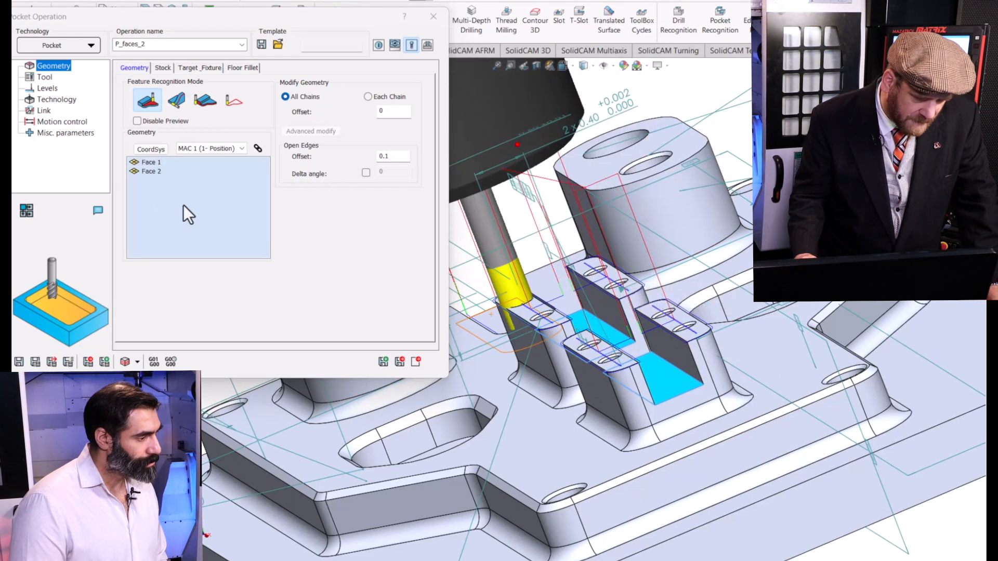
Set the wall offset of the slot-floor operation to 0.001 and calculate its toolpath.
{"action": "left_click", "coordinate": [56, 99]}
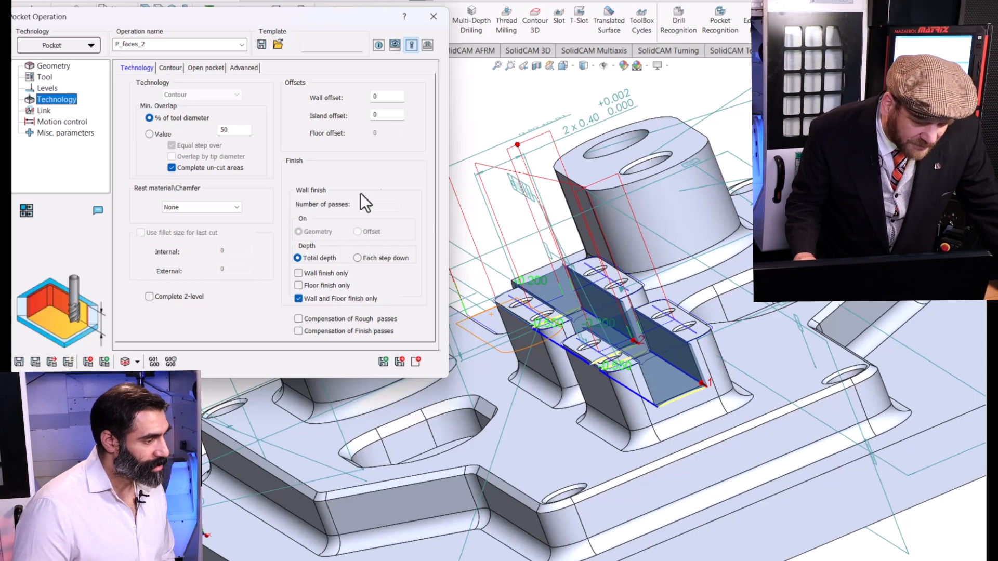
{"action": "double_click", "coordinate": [384, 97]}
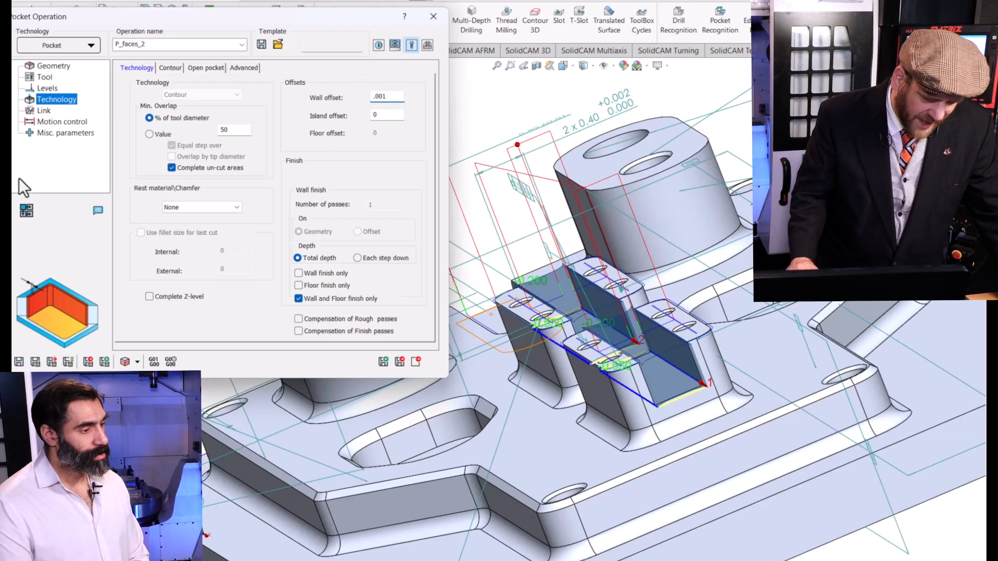
{"action": "left_click", "coordinate": [42, 362]}
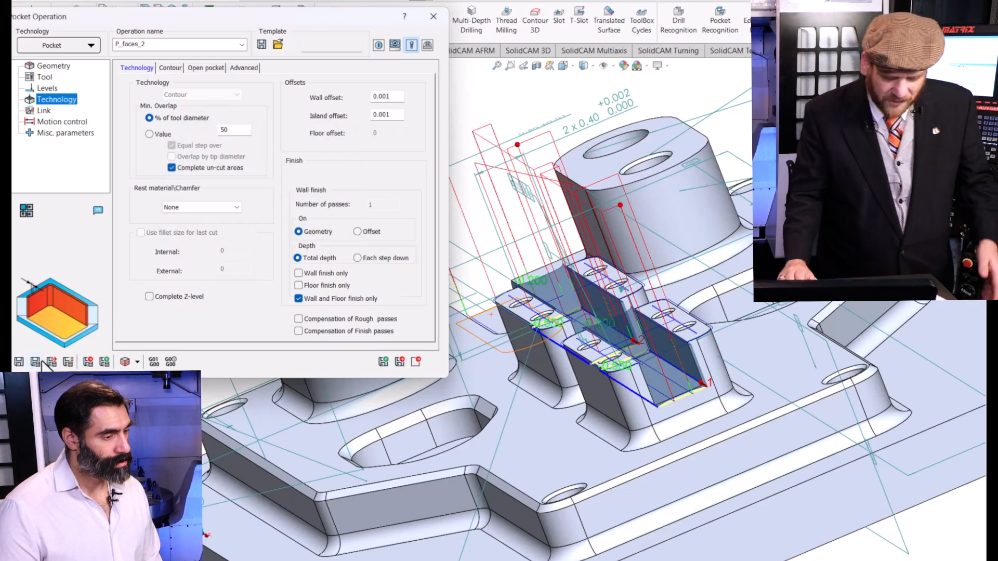
Simulate the complete toolpath of the slot-floor pocket operation, and exit both the simulator and the operation.
{"action": "left_click", "coordinate": [125, 363]}
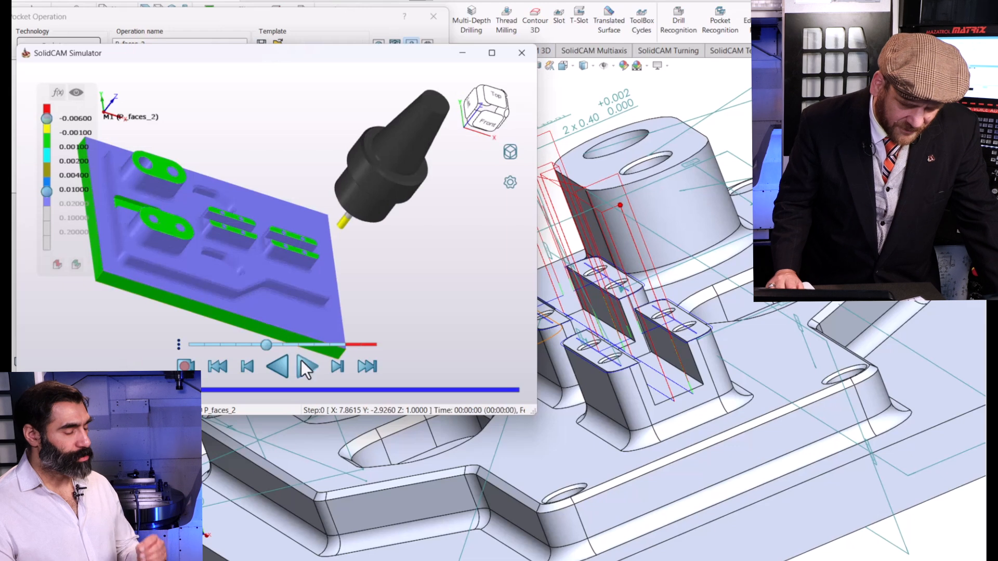
{"action": "left_click", "coordinate": [306, 368]}
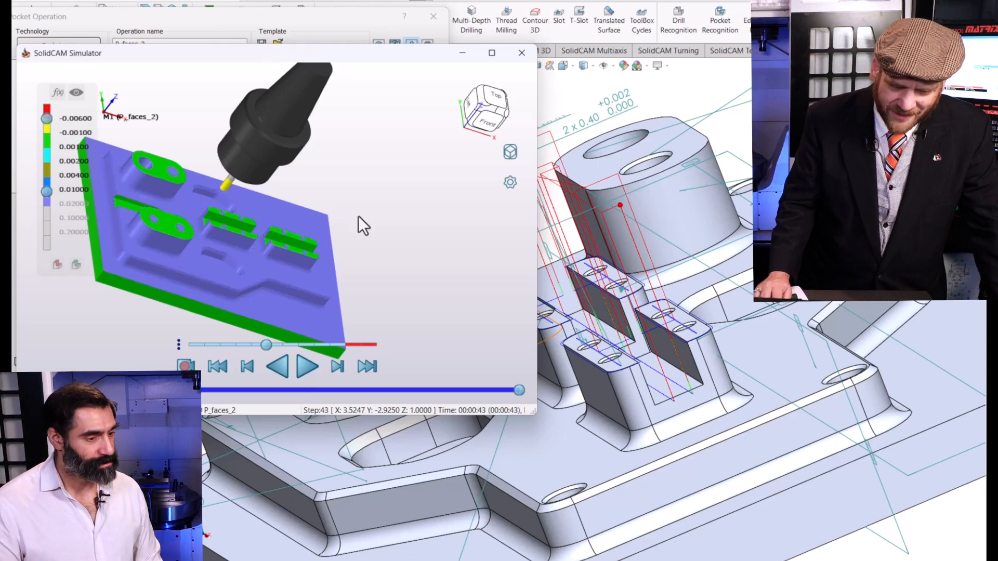
{"action": "left_click", "coordinate": [522, 53]}
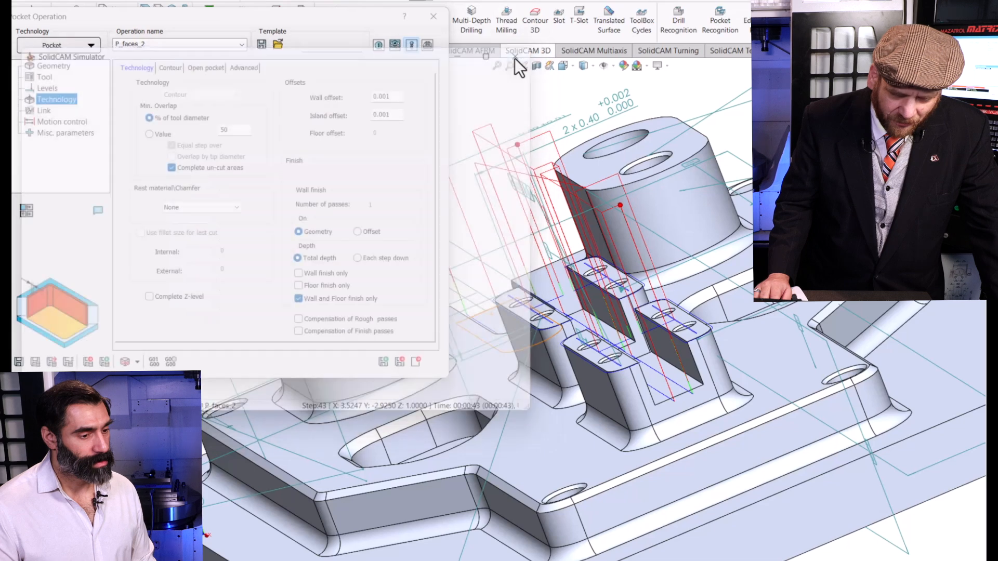
{"action": "left_click", "coordinate": [433, 17]}
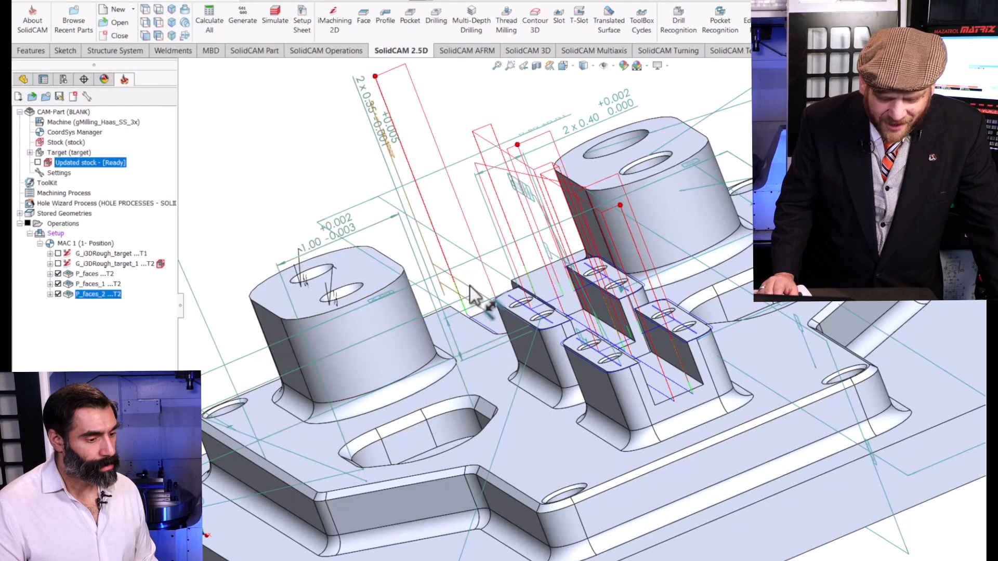
Examine the tolerance callouts around the plate's two rounded cutouts and the tolerance settings of the 1.00 width dimension near the plate's end.
{"action": "scroll", "coordinate": [470, 286], "scroll_direction": "up", "scroll_amount": 5}
{"action": "middle_click_drag", "start_coordinate": [471, 288], "coordinate": [486, 413]}
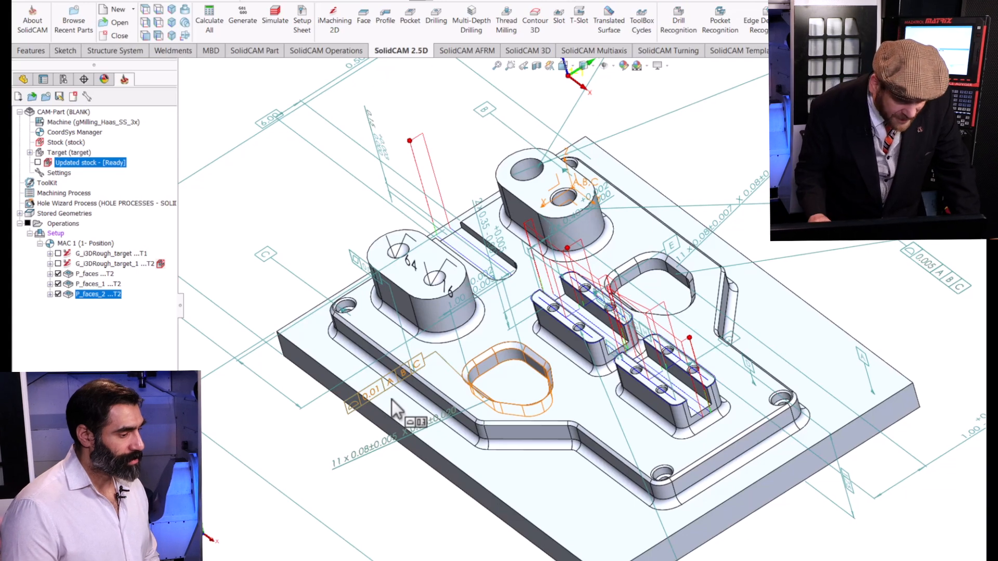
{"action": "middle_click_drag", "start_coordinate": [393, 408], "coordinate": [525, 341]}
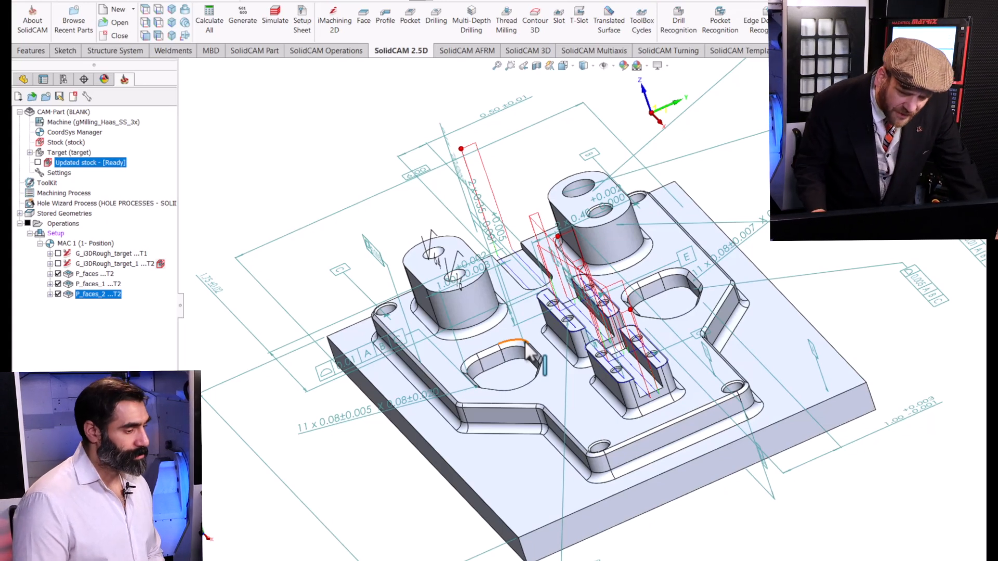
{"action": "middle_click_drag", "start_coordinate": [857, 318], "coordinate": [907, 328]}
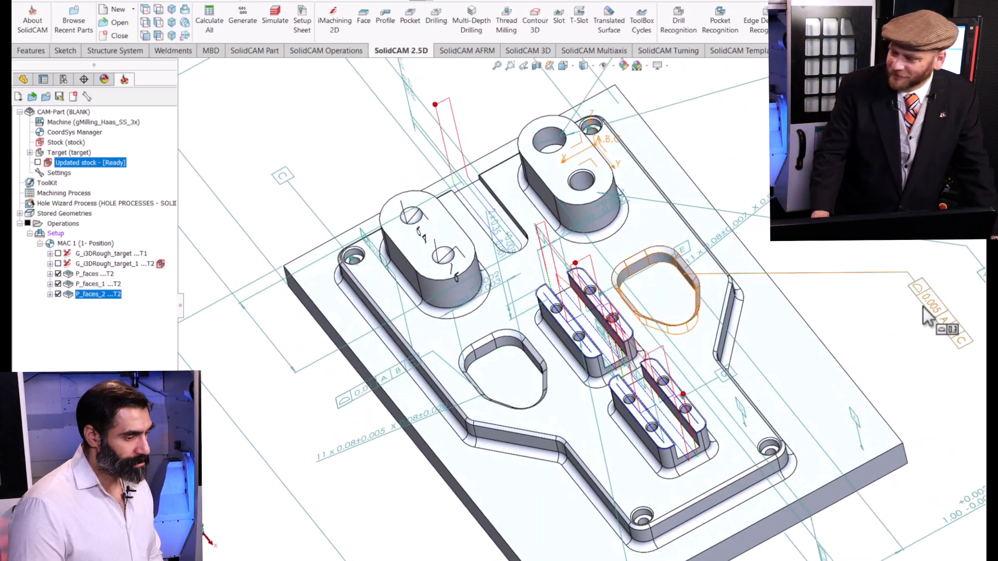
{"action": "middle_click_drag", "start_coordinate": [735, 364], "coordinate": [378, 536]}
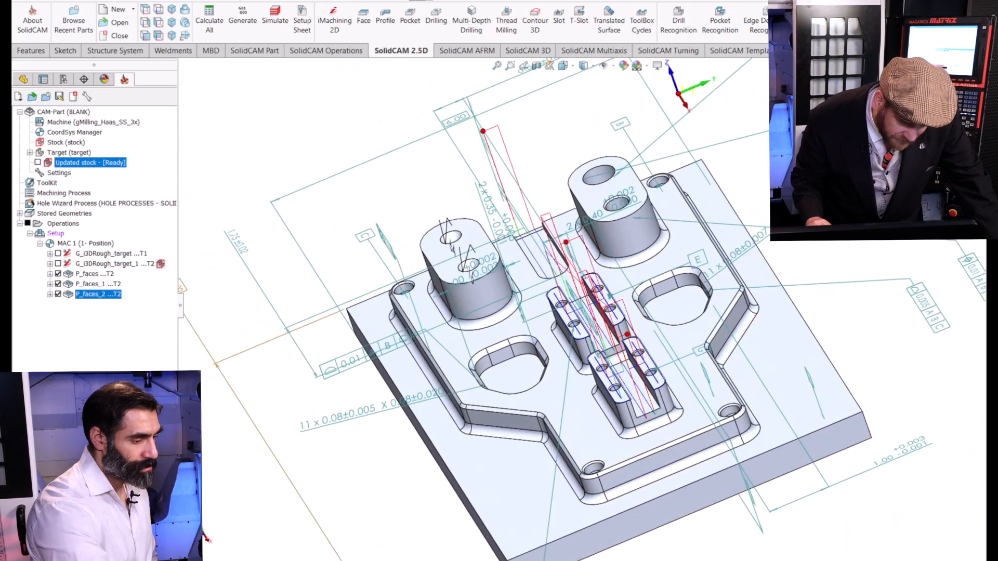
{"action": "left_click_drag", "start_coordinate": [896, 450], "coordinate": [862, 338]}
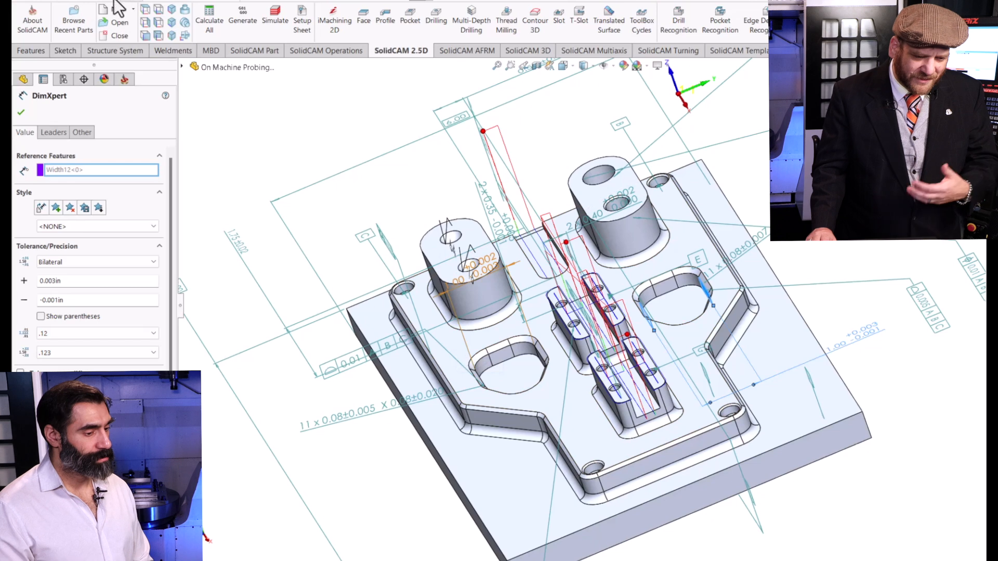
{"action": "left_click", "coordinate": [28, 111]}
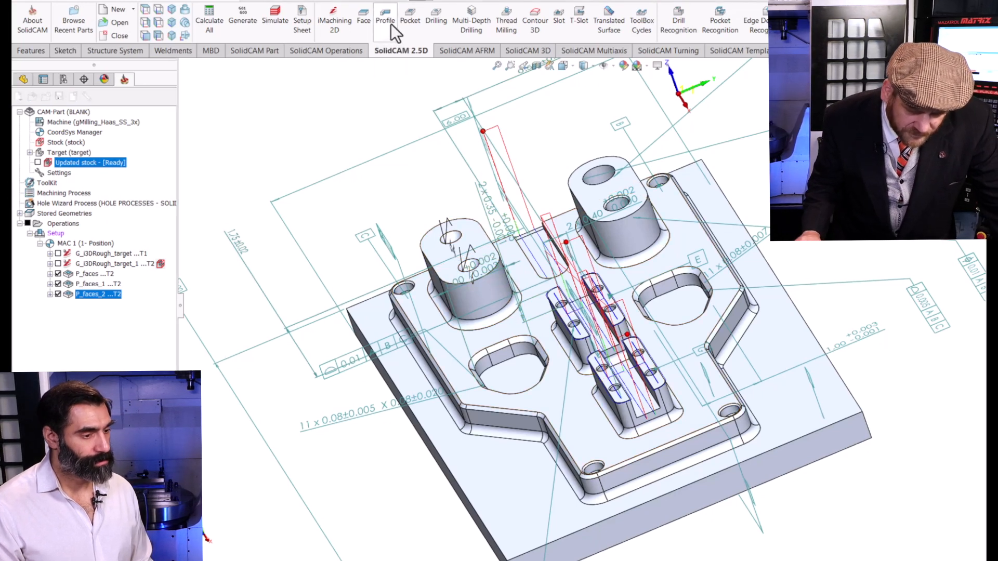
Start a Profile operation and define its geometry as the closed edge chain of the rounded cutout near the two-hole boss.
{"action": "left_click", "coordinate": [385, 19]}
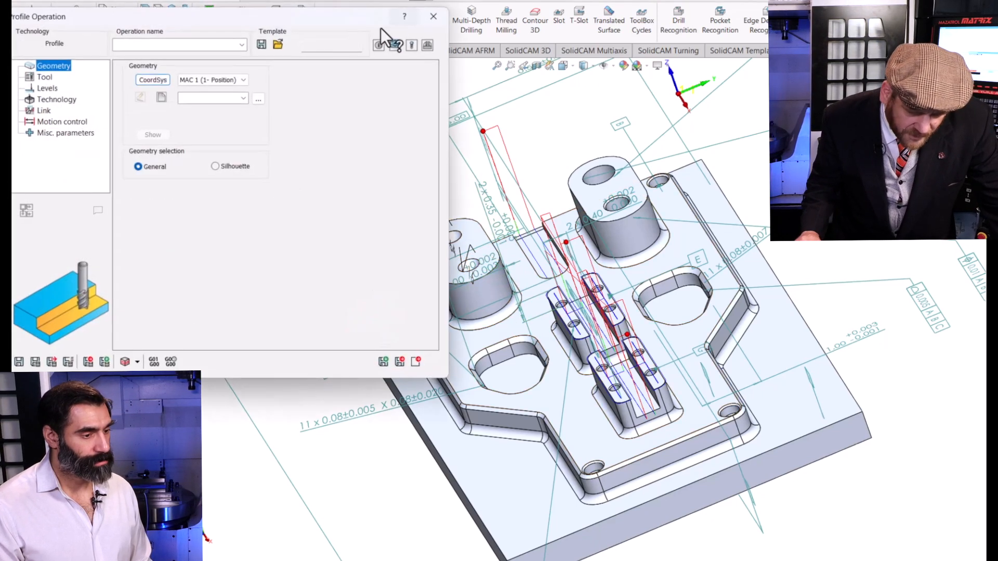
{"action": "left_click", "coordinate": [160, 98]}
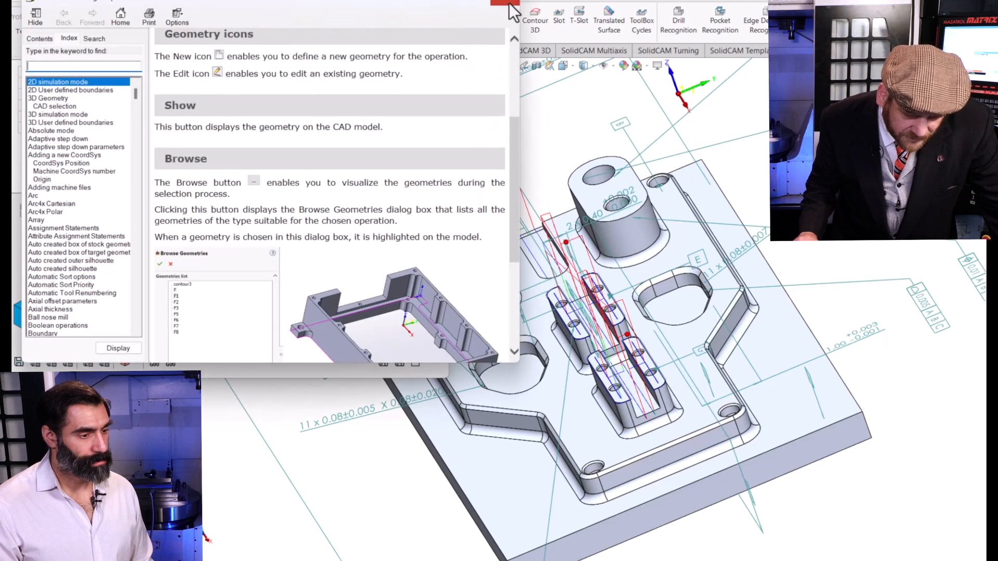
{"action": "left_click", "coordinate": [509, 3]}
{"action": "left_click", "coordinate": [161, 98]}
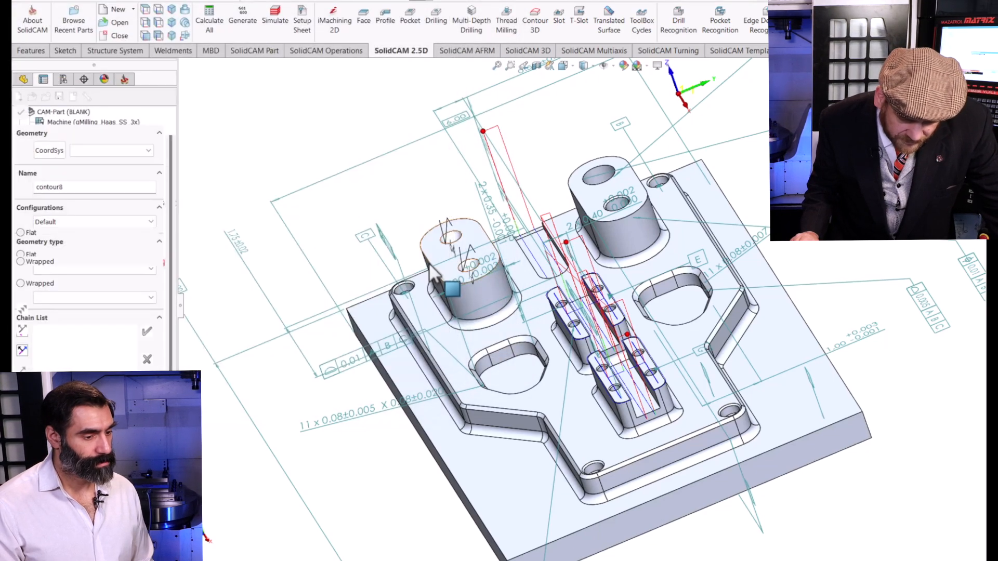
{"action": "scroll", "coordinate": [542, 352], "scroll_direction": "down", "scroll_amount": 5}
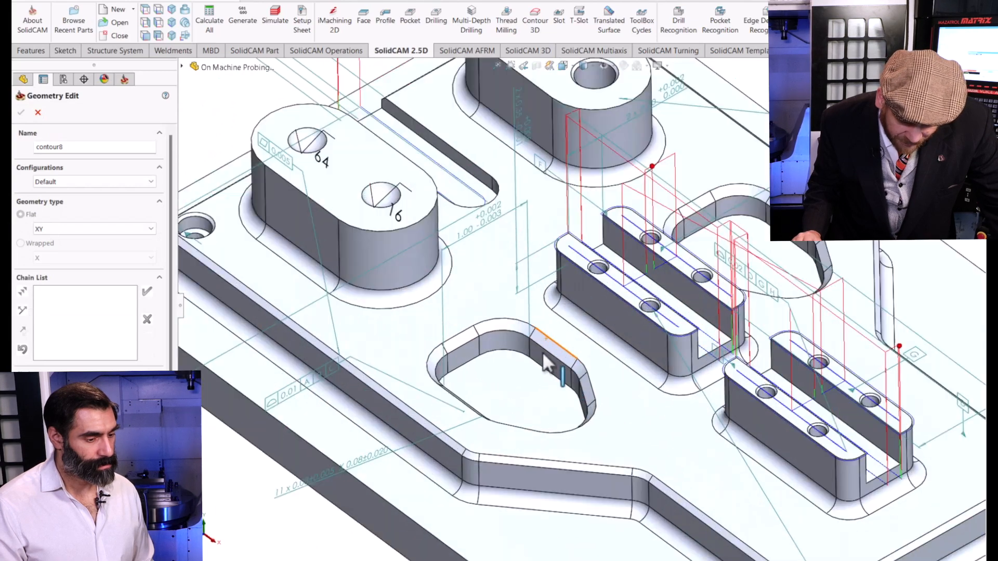
{"action": "left_click", "coordinate": [570, 385]}
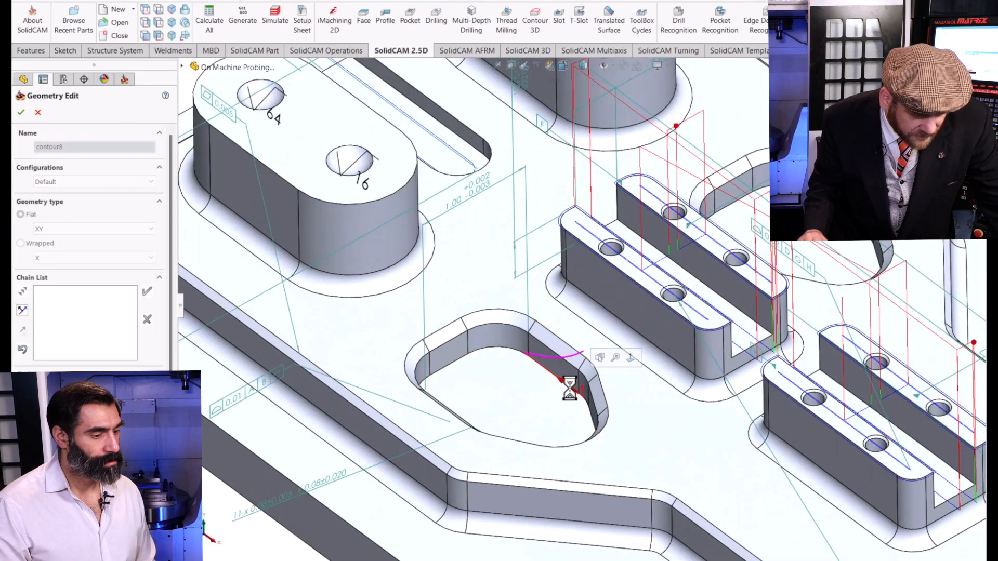
{"action": "left_click", "coordinate": [15, 114]}
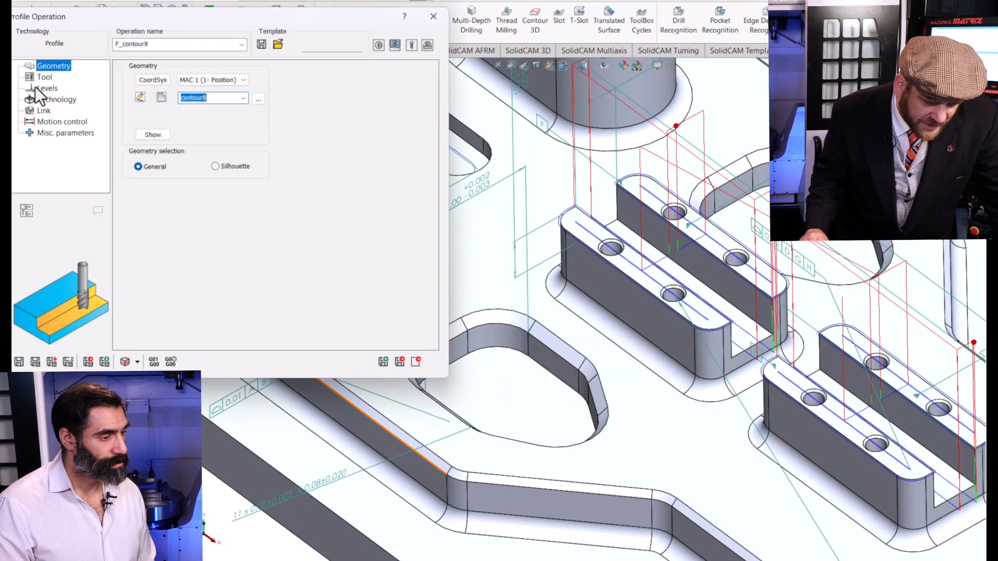
Assign tool 2, the 0.25 in end mill, to the profile operation and pick the cutout's floor face as the profile depth.
{"action": "left_click", "coordinate": [44, 77]}
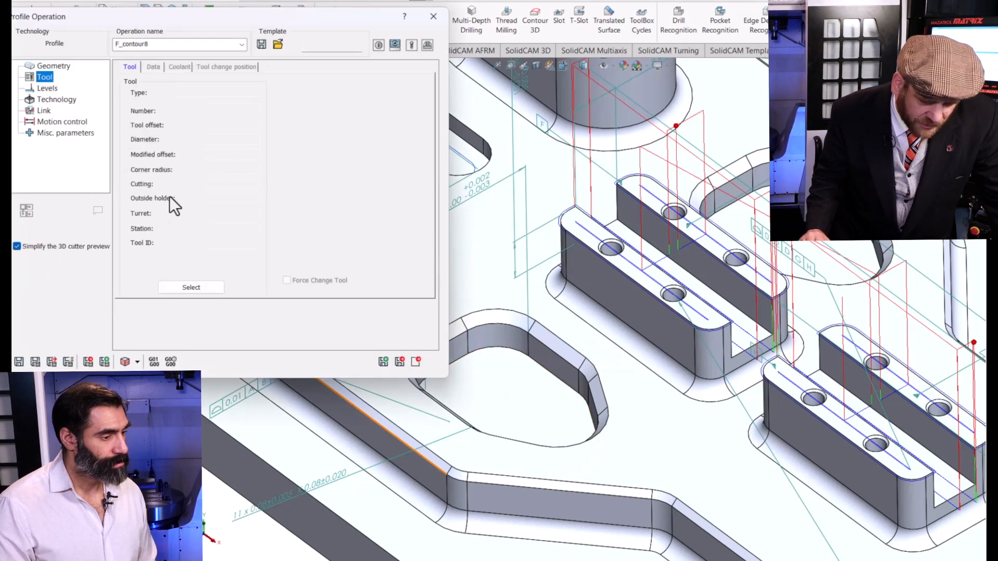
{"action": "left_click", "coordinate": [191, 288]}
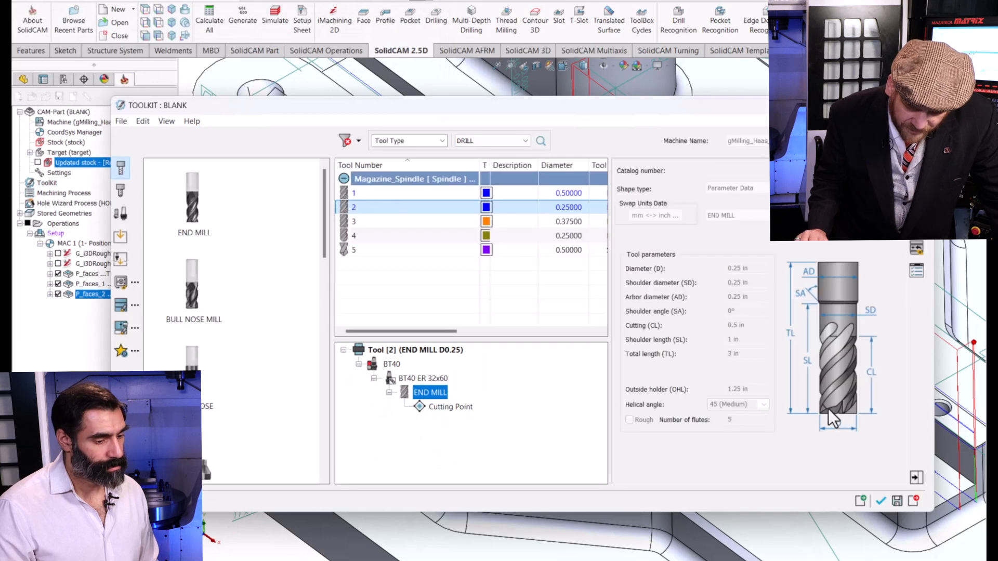
{"action": "left_click", "coordinate": [881, 501]}
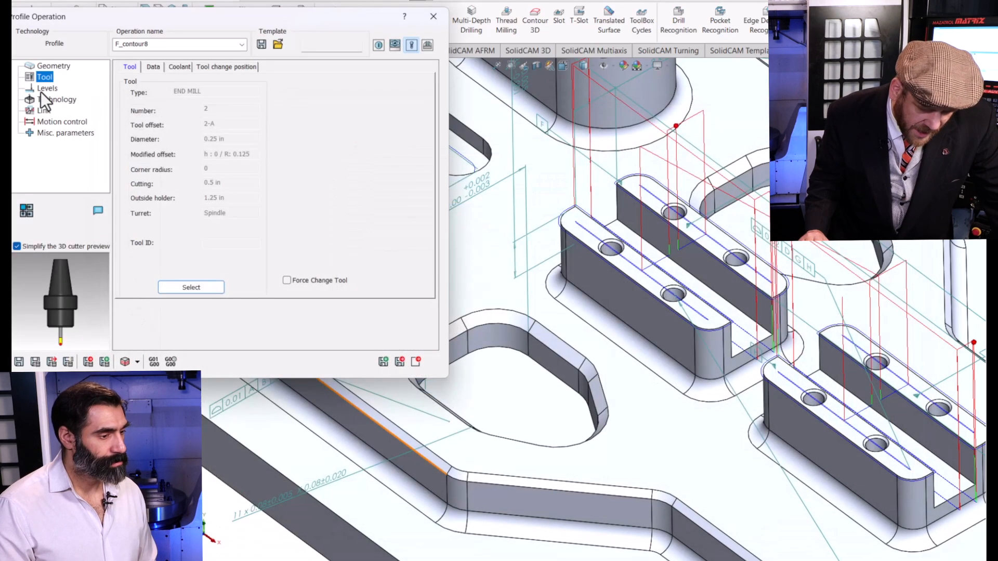
{"action": "left_click", "coordinate": [41, 91]}
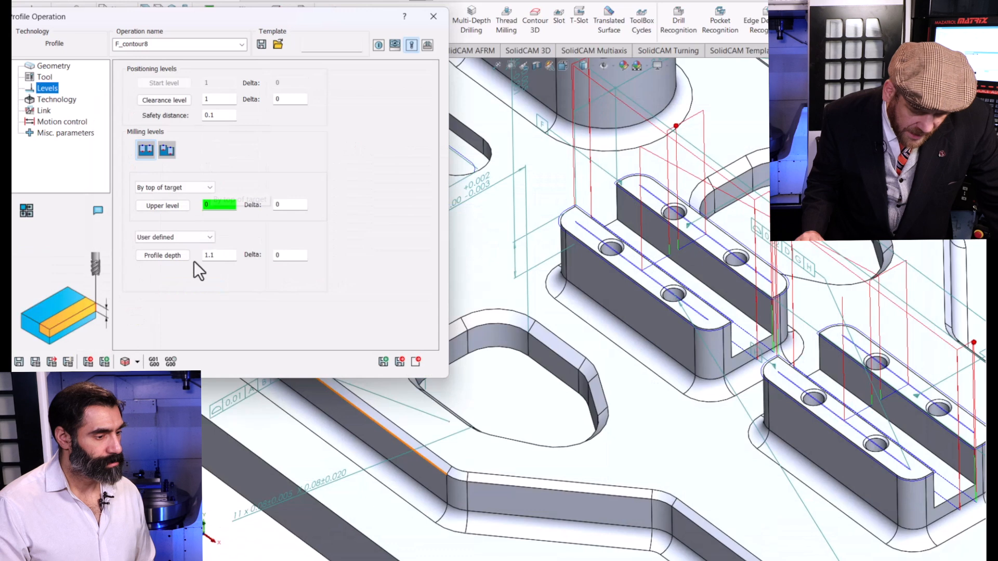
{"action": "left_click", "coordinate": [165, 255]}
{"action": "left_click", "coordinate": [513, 391]}
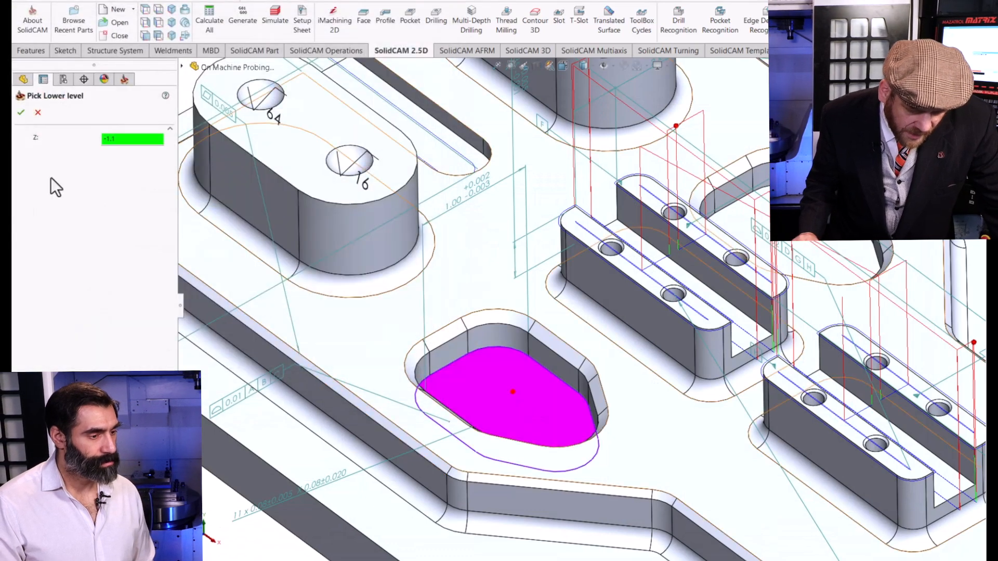
{"action": "left_click", "coordinate": [20, 114]}
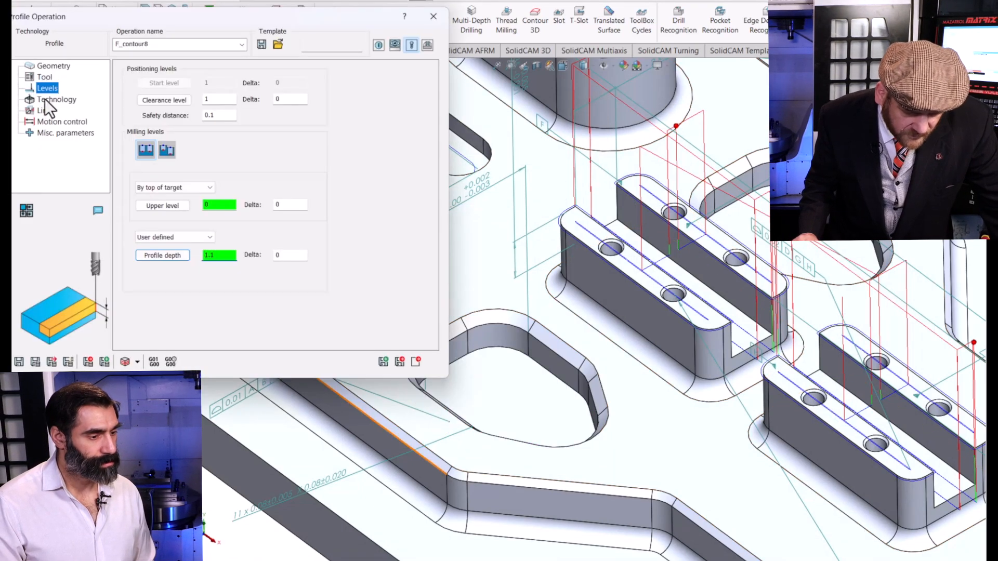
Set the profile's rough step down to 1 and its wall offset to 0.001, and calculate the toolpath.
{"action": "left_click", "coordinate": [52, 100]}
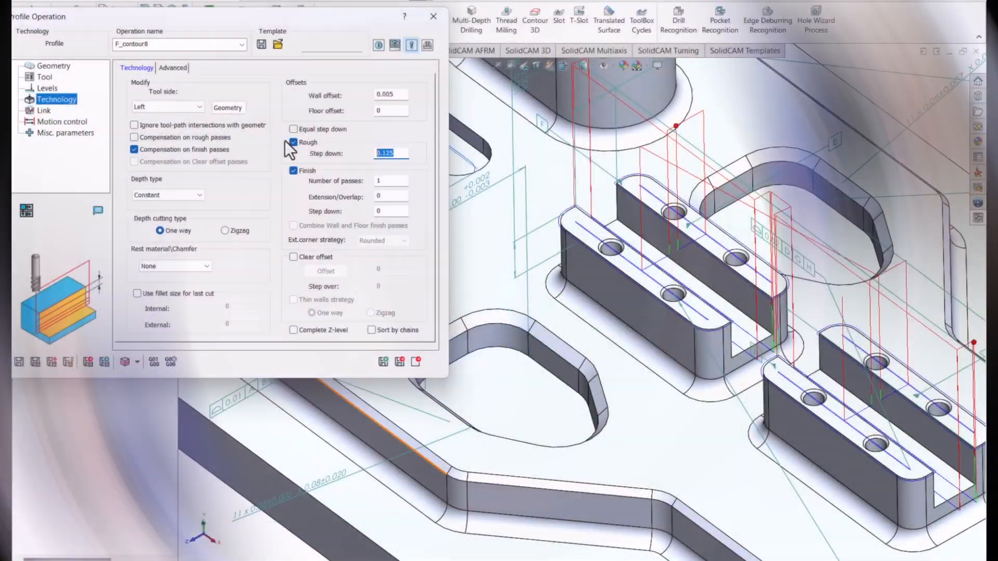
{"action": "type", "text": "1"}
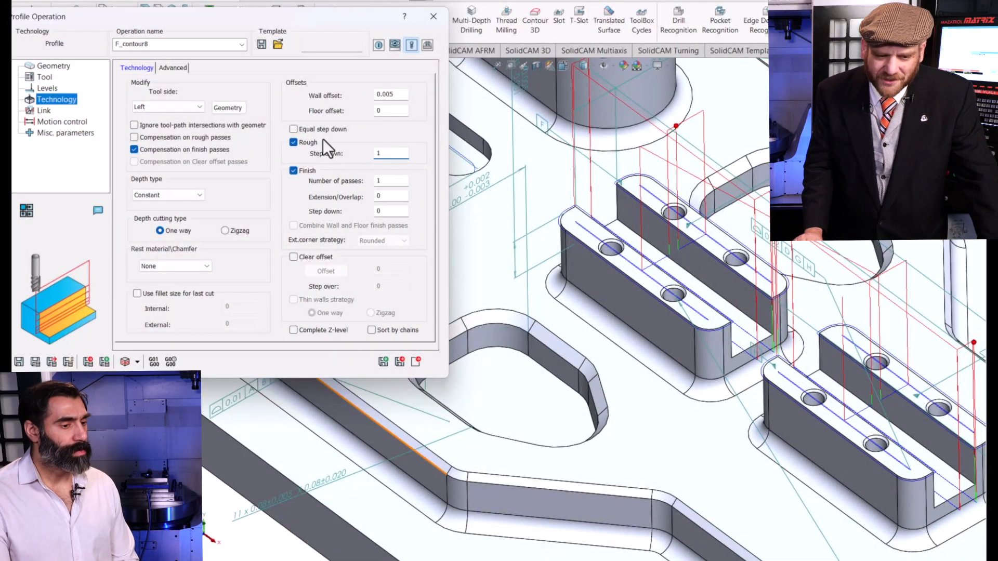
{"action": "double_click", "coordinate": [392, 94]}
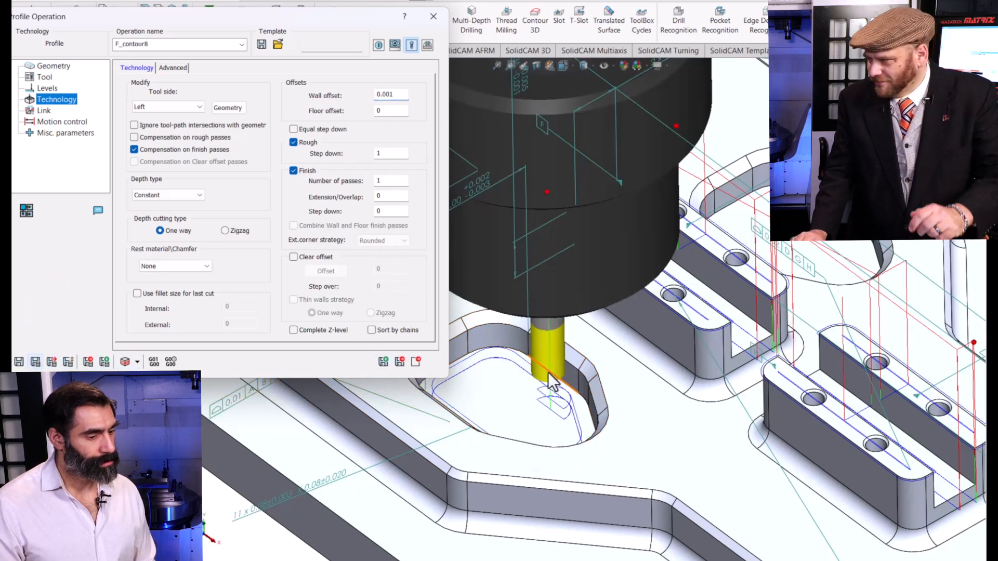
Copy the cutout's profile operation and give the copy a new geometry from the edge chain of the plate's other cutout.
{"action": "left_click", "coordinate": [378, 361]}
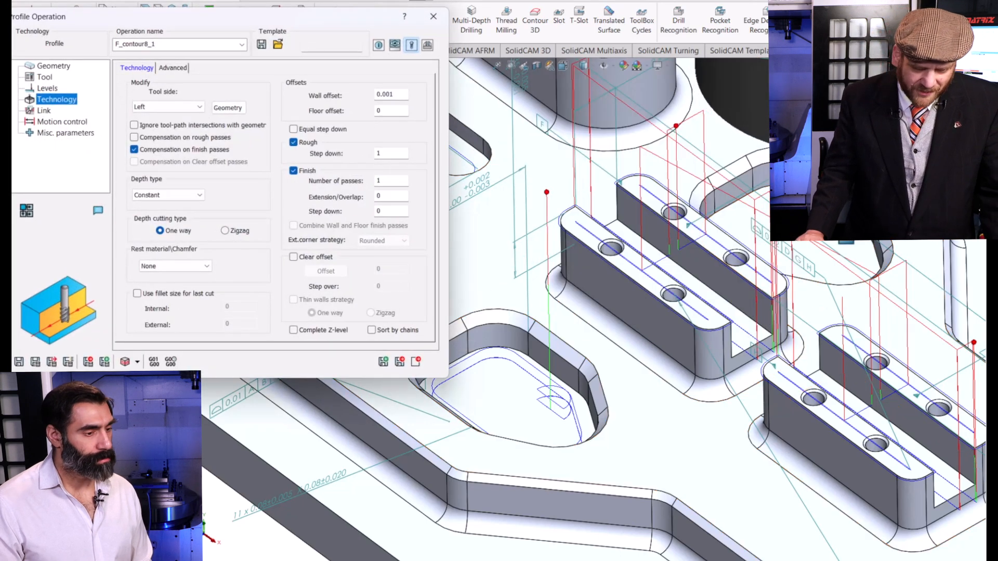
{"action": "left_click", "coordinate": [54, 66]}
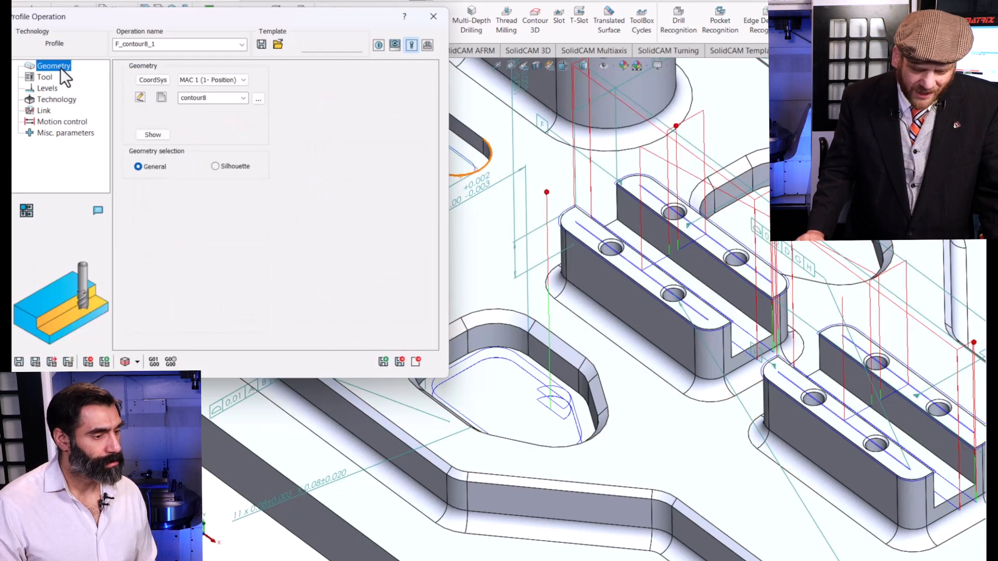
{"action": "left_click", "coordinate": [162, 99]}
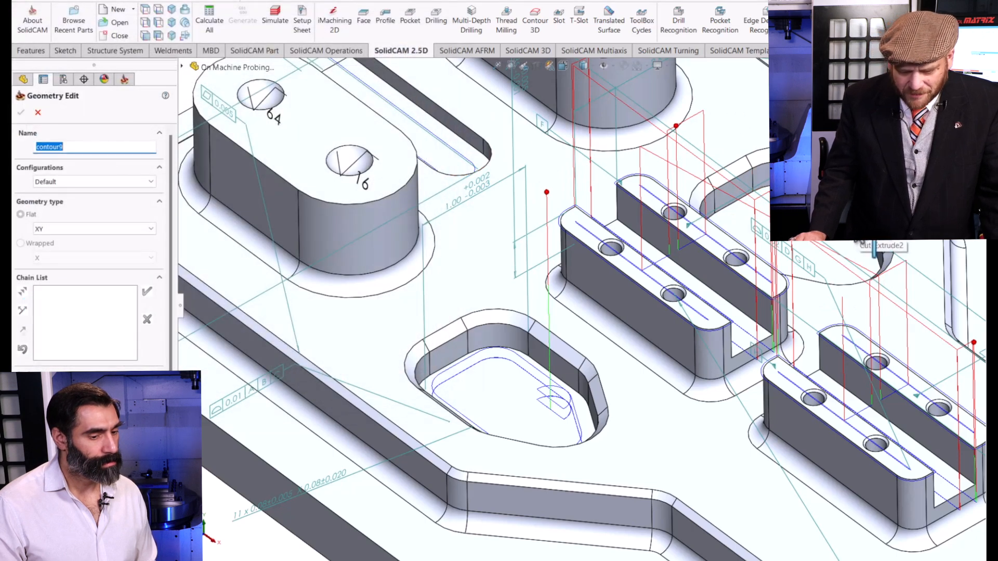
{"action": "left_click", "coordinate": [852, 224]}
{"action": "left_click", "coordinate": [22, 117]}
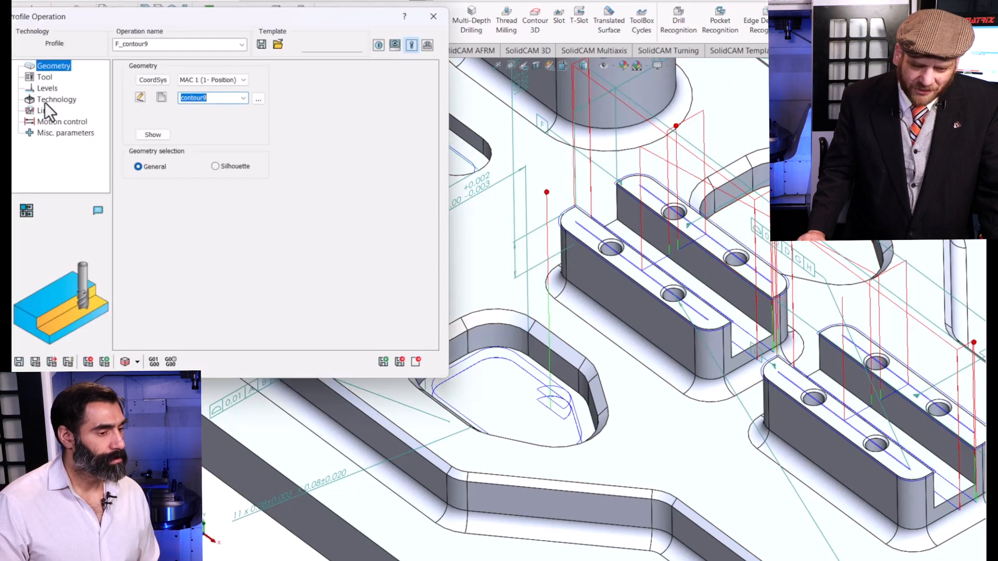
Set the second cutout's profile operation to 2 finish passes and a 0.002 wall offset, calculate the toolpath and close the operation.
{"action": "left_click", "coordinate": [46, 102]}
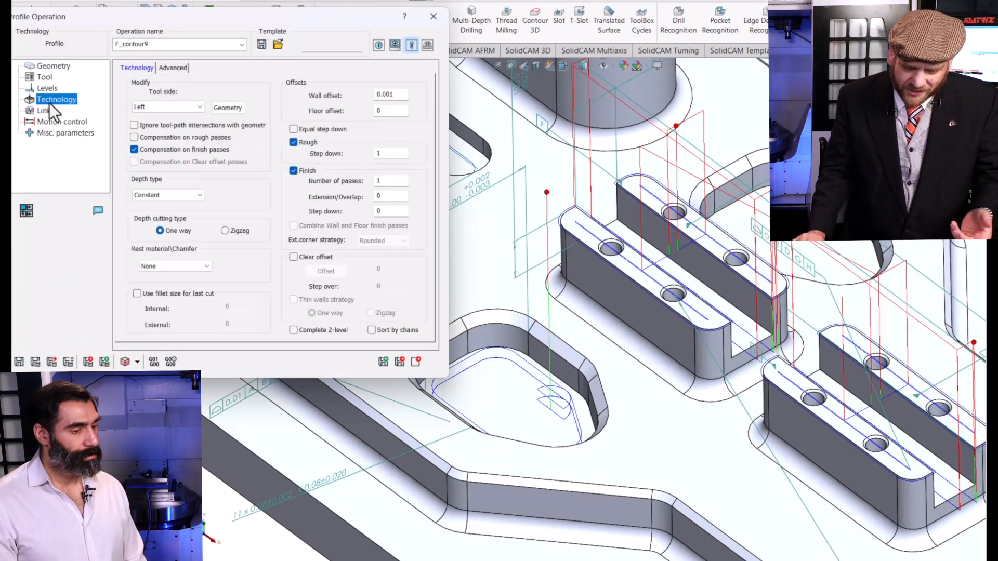
{"action": "double_click", "coordinate": [391, 180]}
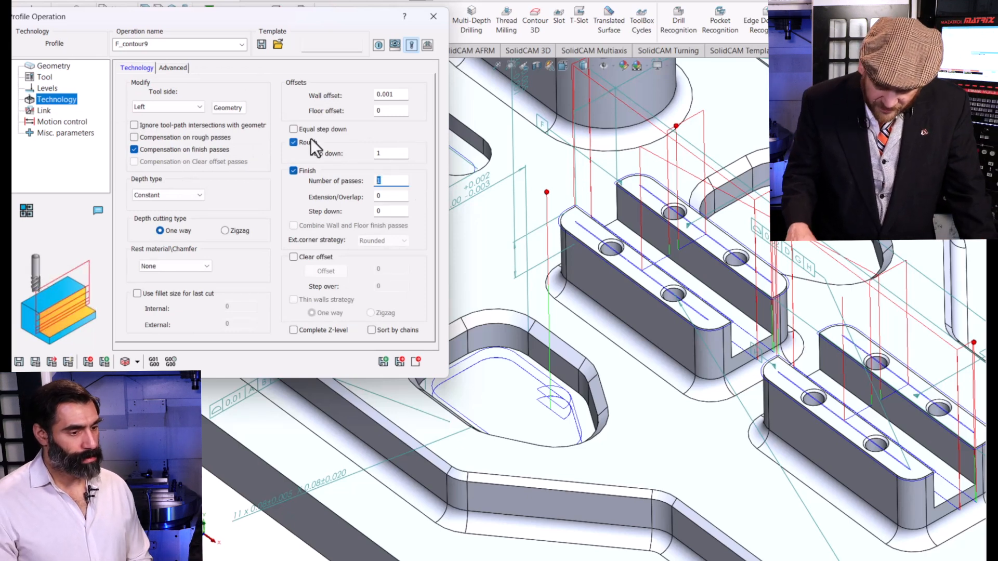
{"action": "type", "text": "2"}
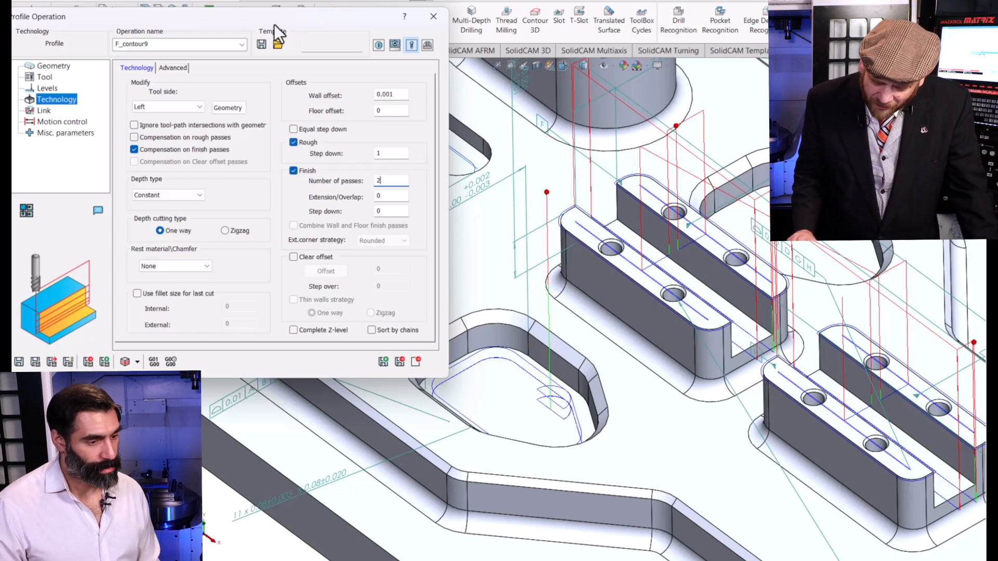
{"action": "scroll", "coordinate": [573, 125], "scroll_direction": "up", "scroll_amount": 7}
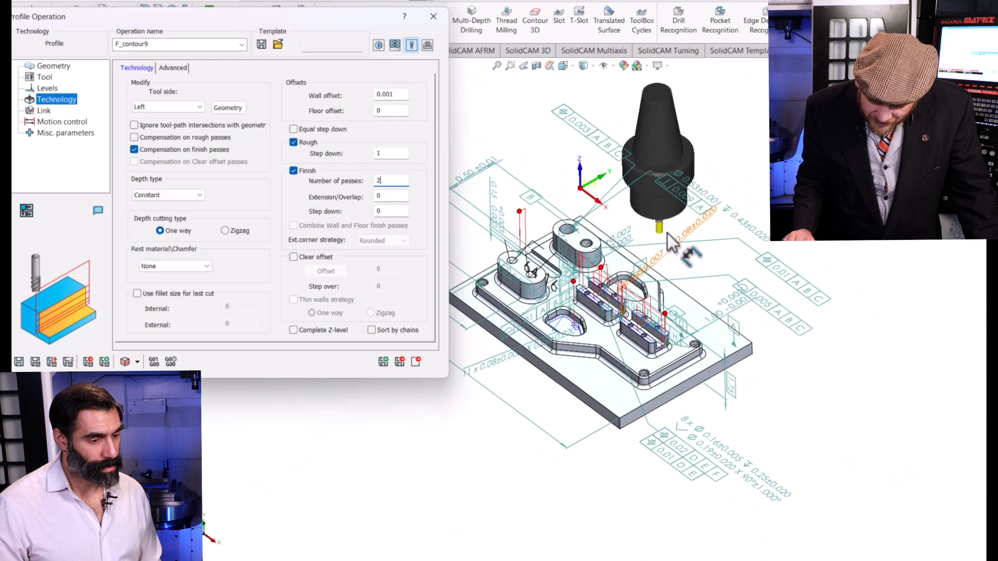
{"action": "scroll", "coordinate": [702, 275], "scroll_direction": "down", "scroll_amount": 4}
{"action": "scroll", "coordinate": [778, 386], "scroll_direction": "down", "scroll_amount": 2}
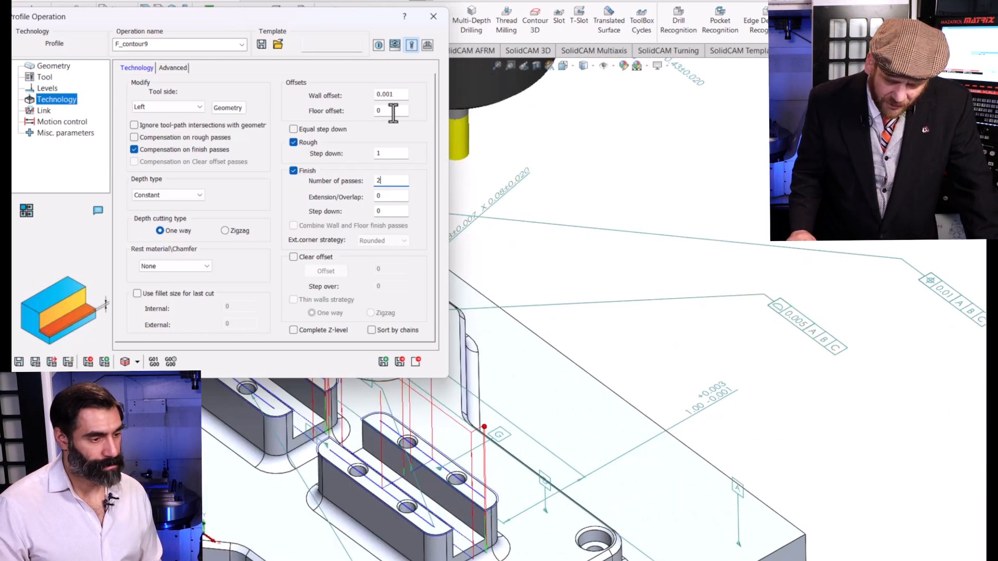
{"action": "left_click_drag", "start_coordinate": [389, 94], "coordinate": [435, 85]}
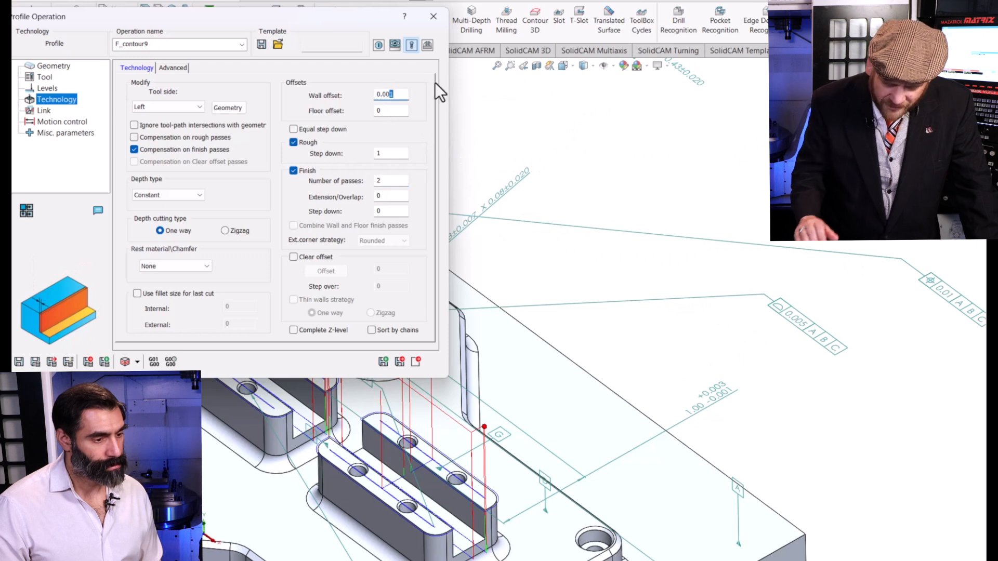
{"action": "type", "text": "2"}
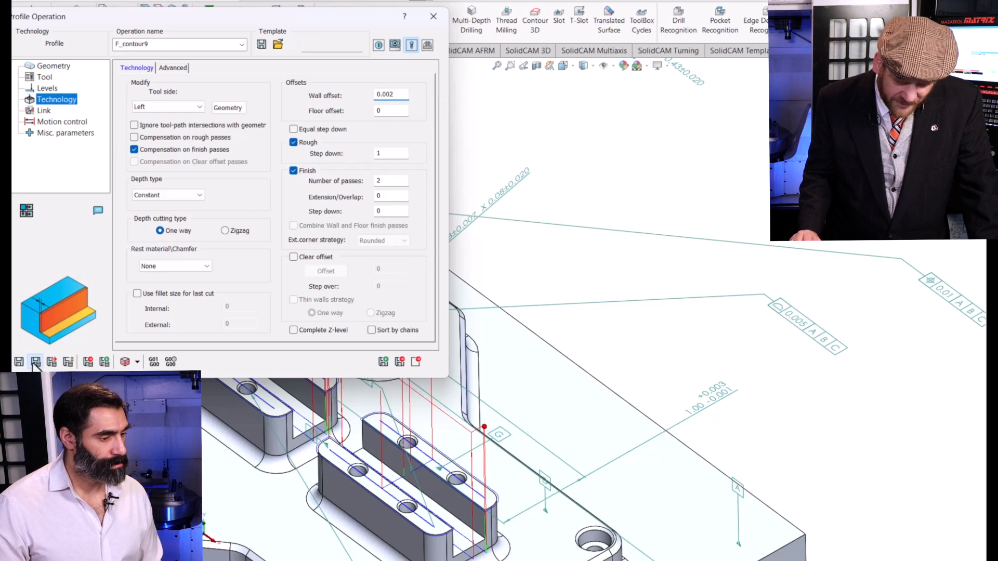
{"action": "left_click", "coordinate": [417, 360]}
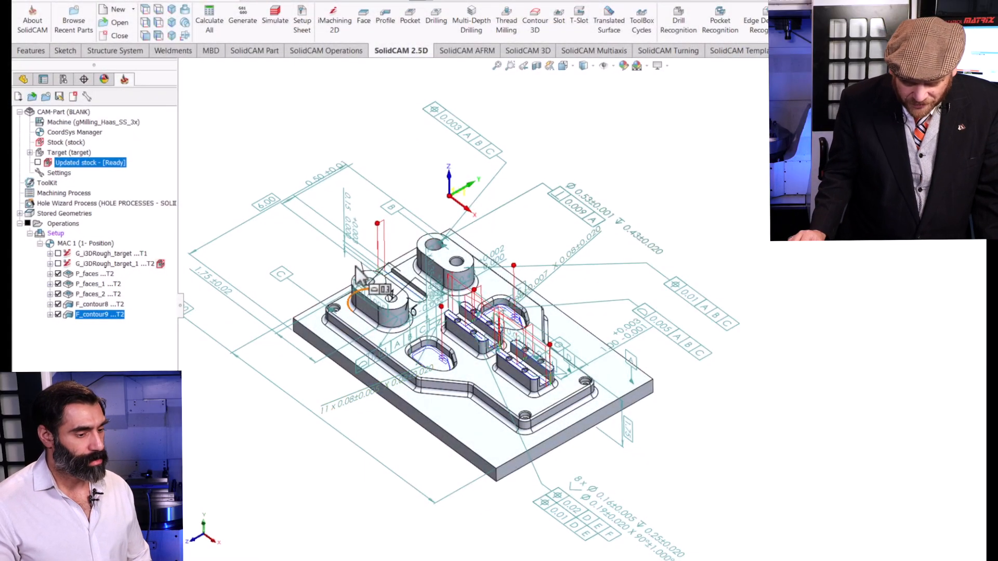
Start an HSS operation and define its drive surface as the spherical dimple marked 16 on the boss with two dimples.
{"action": "scroll", "coordinate": [359, 276], "scroll_direction": "down", "scroll_amount": 4}
{"action": "scroll", "coordinate": [499, 353], "scroll_direction": "down", "scroll_amount": 4}
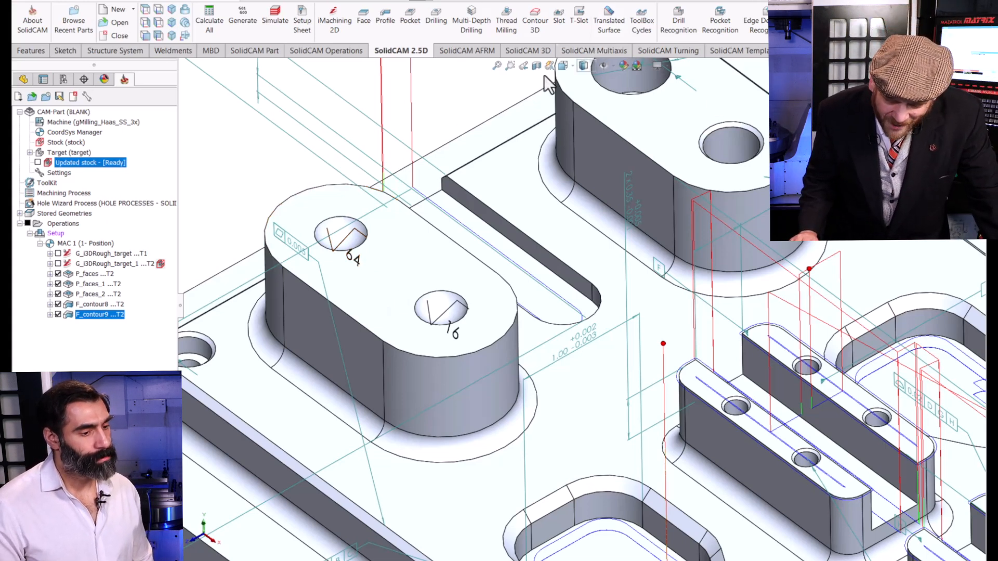
{"action": "left_click", "coordinate": [533, 51]}
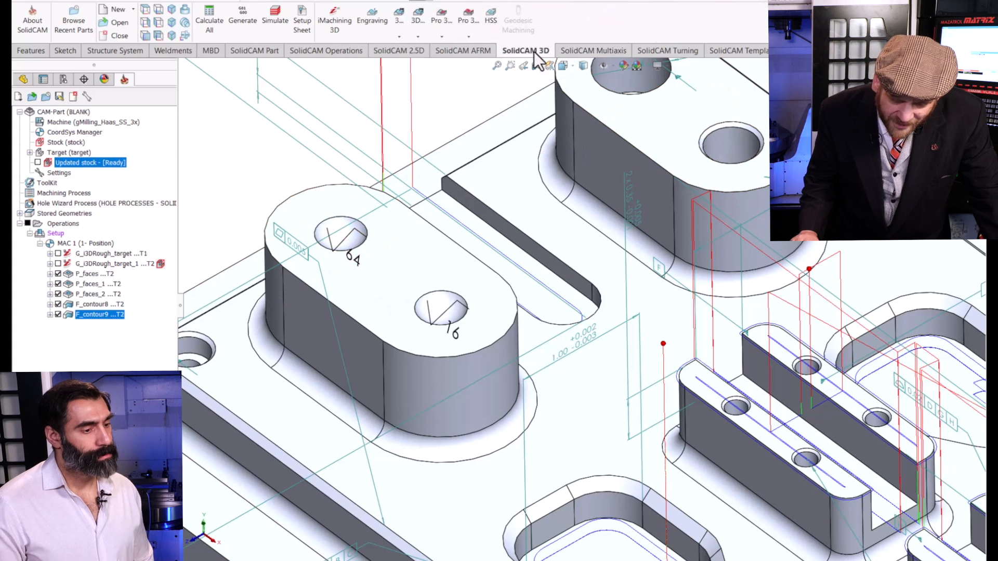
{"action": "left_click", "coordinate": [490, 20]}
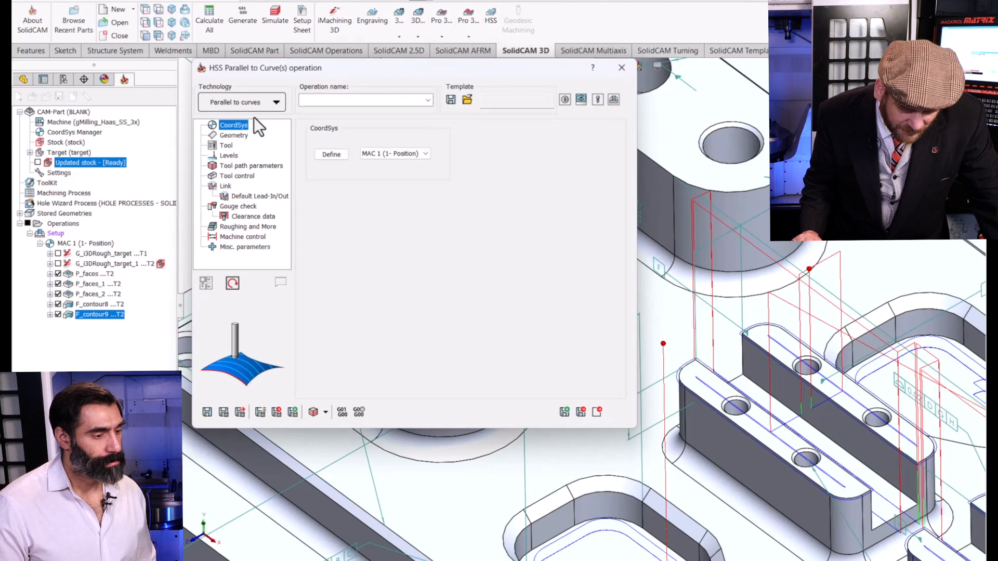
{"action": "left_click", "coordinate": [243, 135]}
{"action": "left_click", "coordinate": [344, 174]}
{"action": "scroll", "coordinate": [436, 294], "scroll_direction": "down", "scroll_amount": 3}
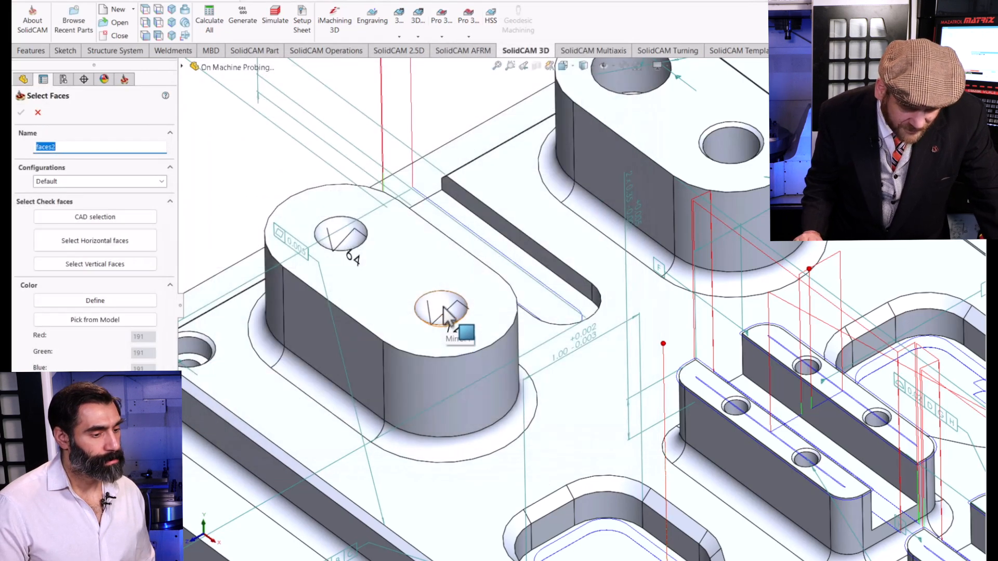
{"action": "left_click", "coordinate": [445, 311]}
{"action": "left_click", "coordinate": [20, 113]}
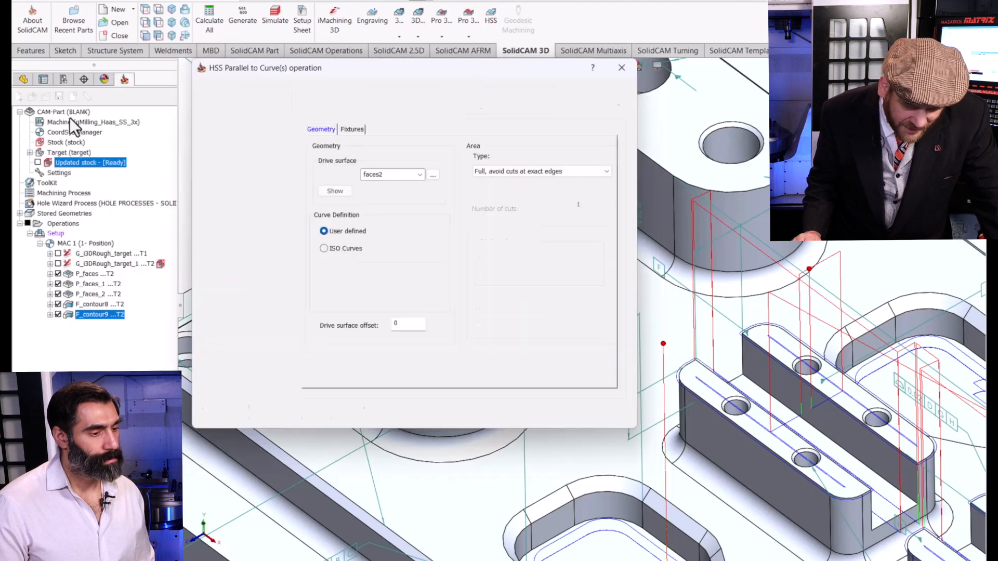
Use the Parallel to Curve(s) technology and define the edge curve as the circular rim of the dimple marked 16.
{"action": "left_click", "coordinate": [224, 102]}
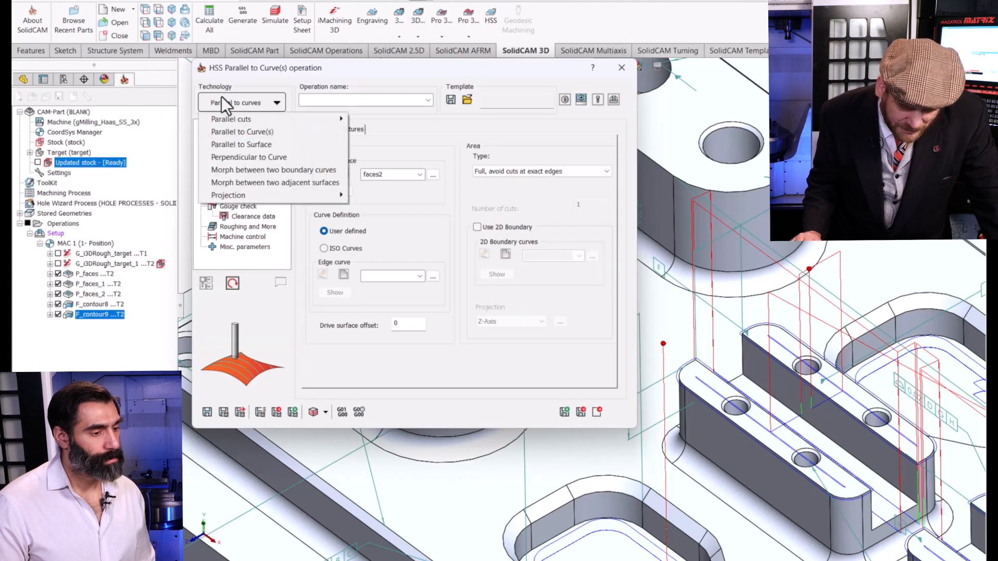
{"action": "left_click", "coordinate": [241, 133]}
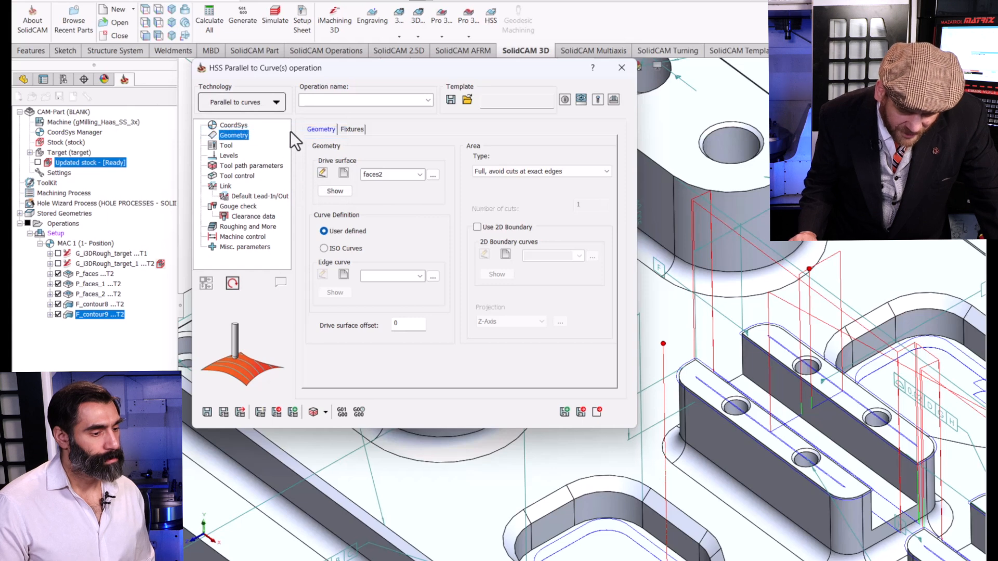
{"action": "left_click", "coordinate": [344, 276]}
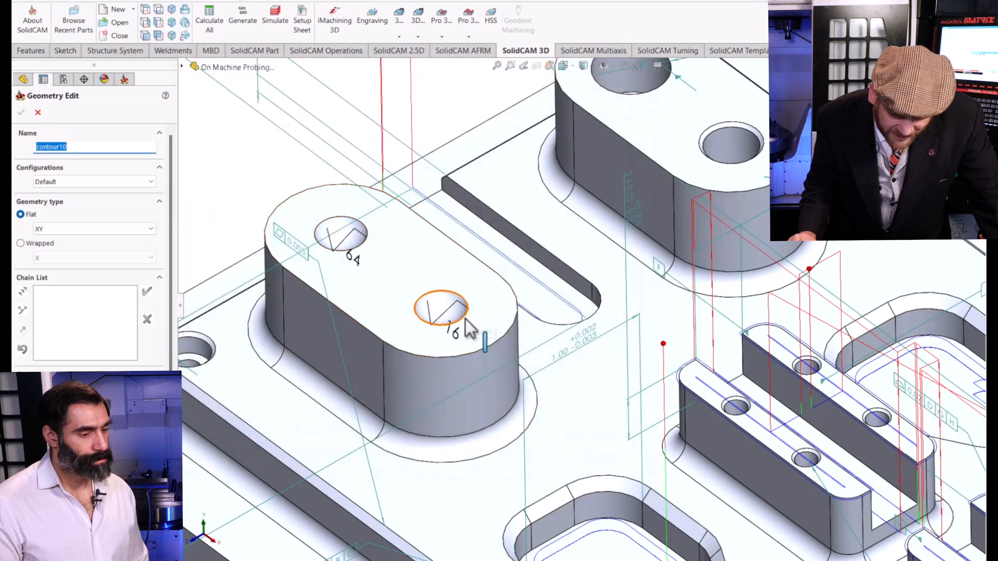
{"action": "left_click", "coordinate": [467, 324]}
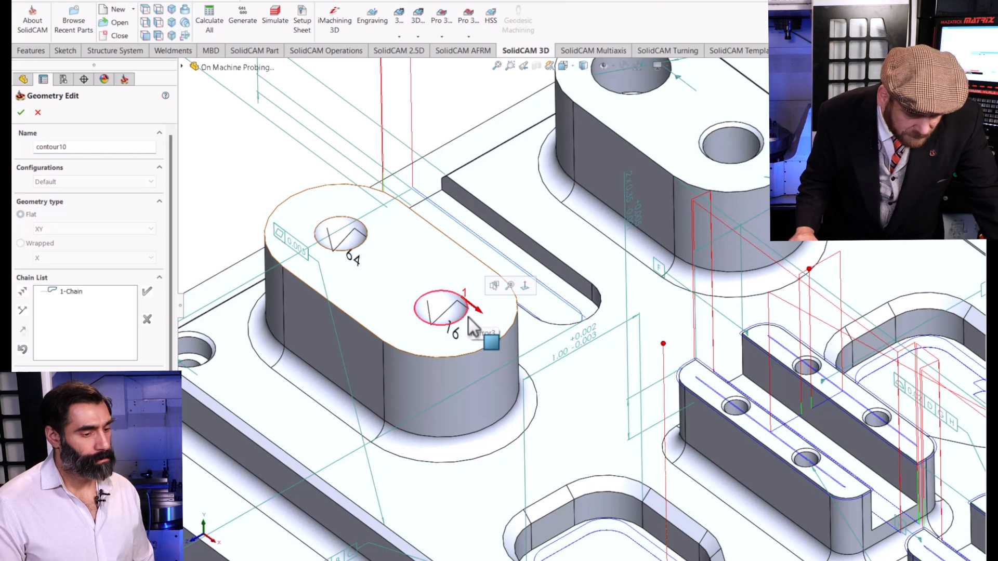
{"action": "left_click", "coordinate": [22, 112]}
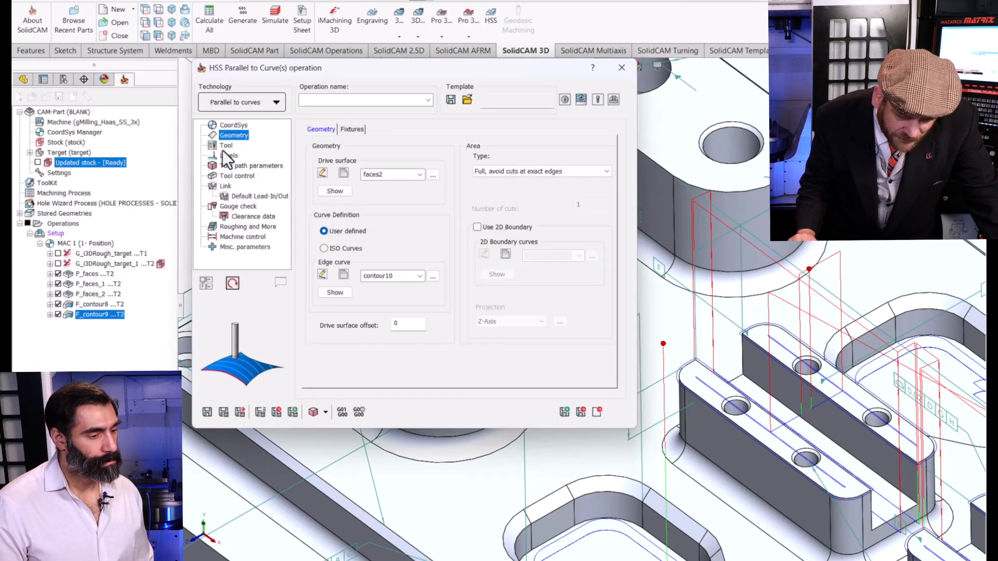
Assign tool 4, the 0.25 in ball nose mill with 0.125 in corner radius, to the HSS operation.
{"action": "left_click", "coordinate": [225, 146]}
{"action": "left_click", "coordinate": [376, 333]}
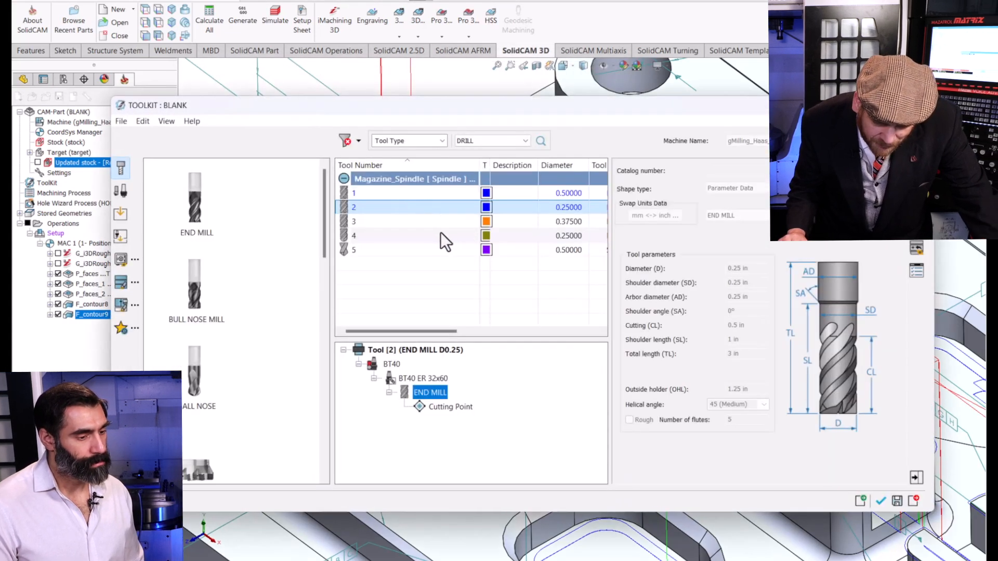
{"action": "left_click", "coordinate": [419, 241]}
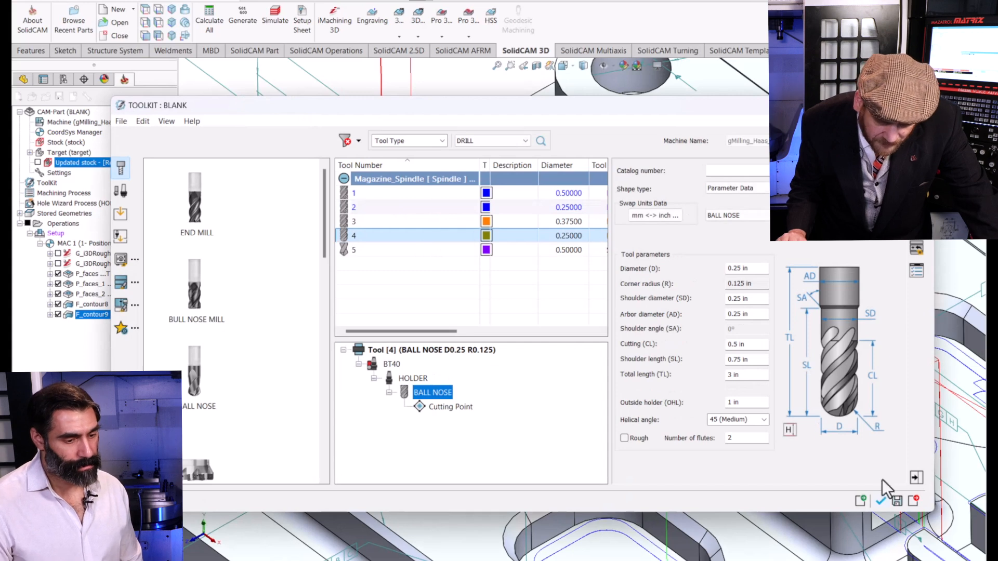
{"action": "left_click", "coordinate": [882, 502]}
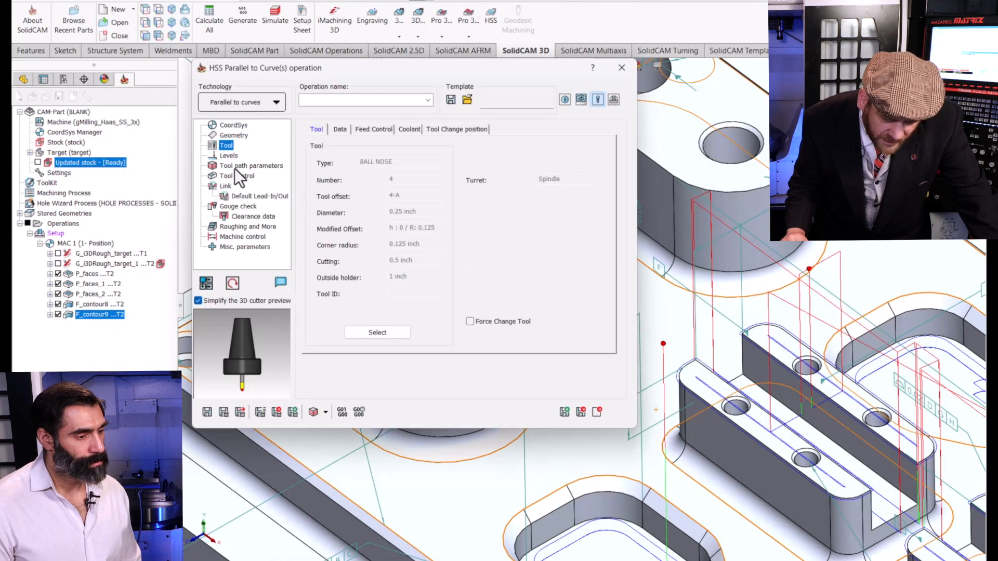
Set the scallop height to 0.001 in the tool path parameters, and save and calculate the HSS operation.
{"action": "left_click", "coordinate": [232, 159]}
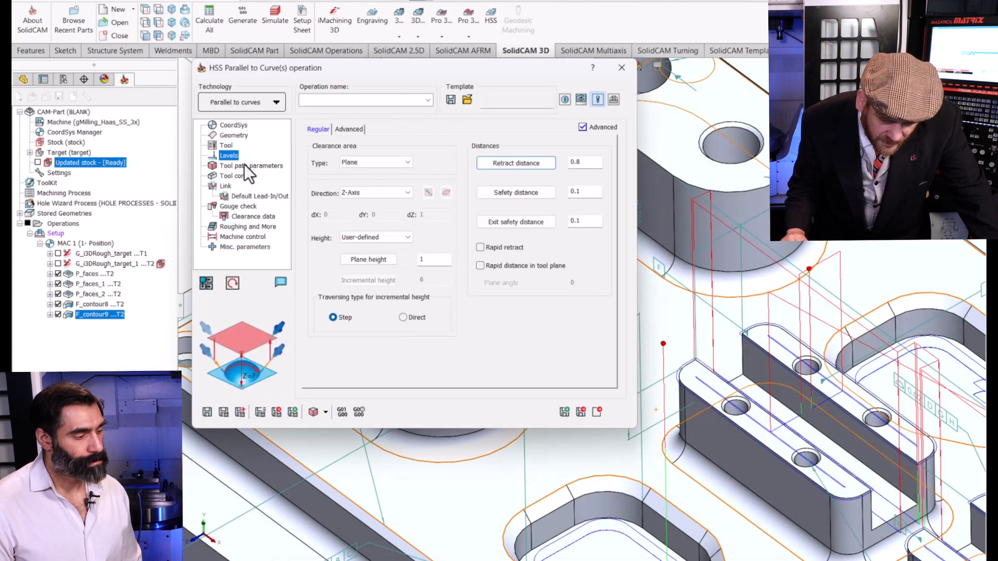
{"action": "left_click", "coordinate": [244, 164]}
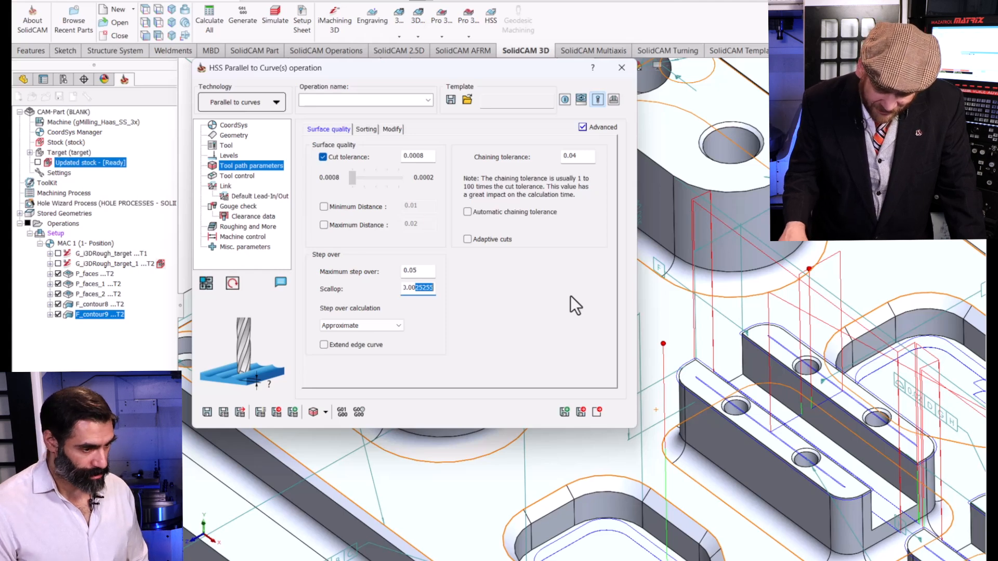
{"action": "type", "text": "1"}
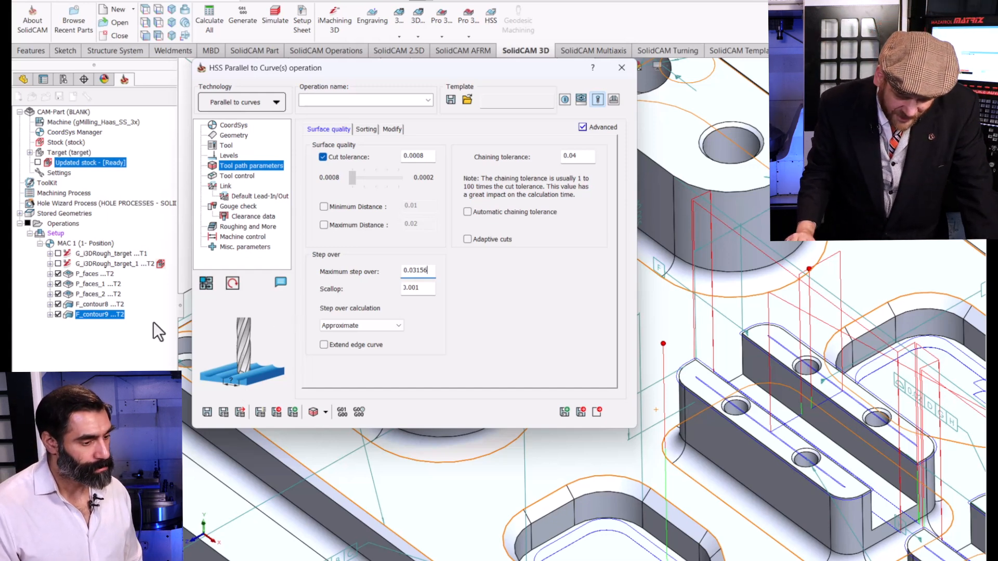
{"action": "left_click", "coordinate": [222, 412]}
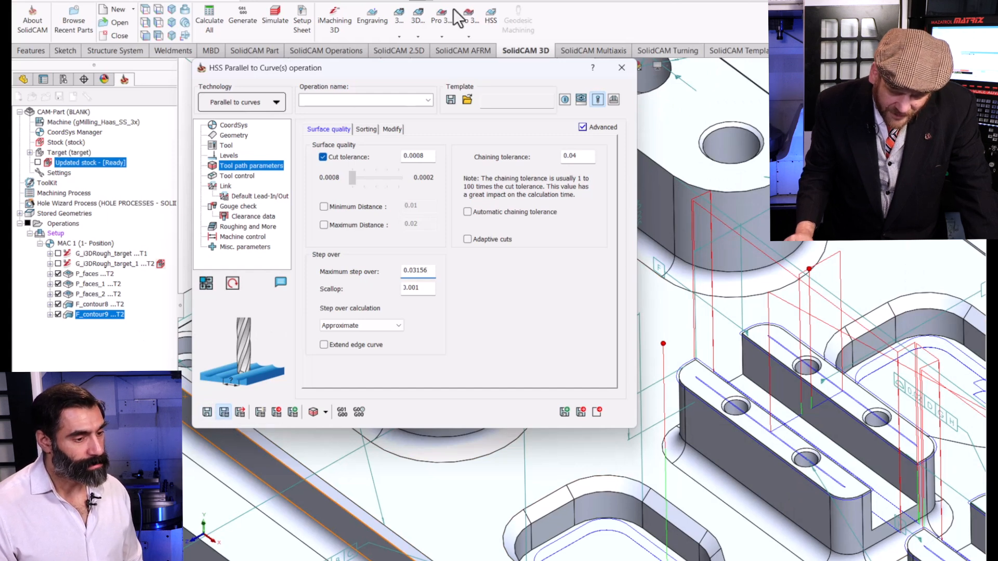
Simulate the HSS operation and examine the remaining material in the finished dimple up close.
{"action": "left_click_drag", "start_coordinate": [457, 67], "coordinate": [391, 101]}
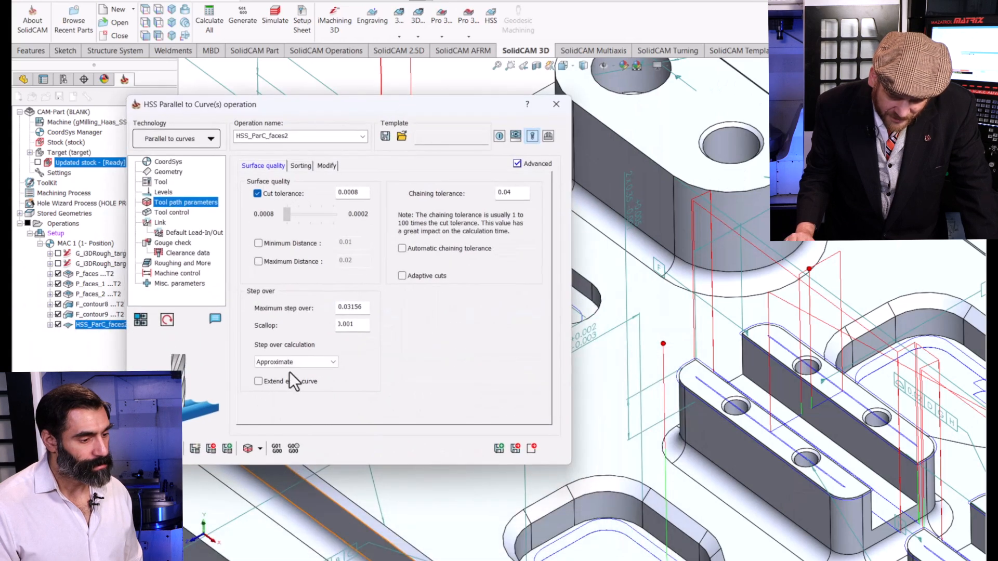
{"action": "left_click", "coordinate": [250, 448]}
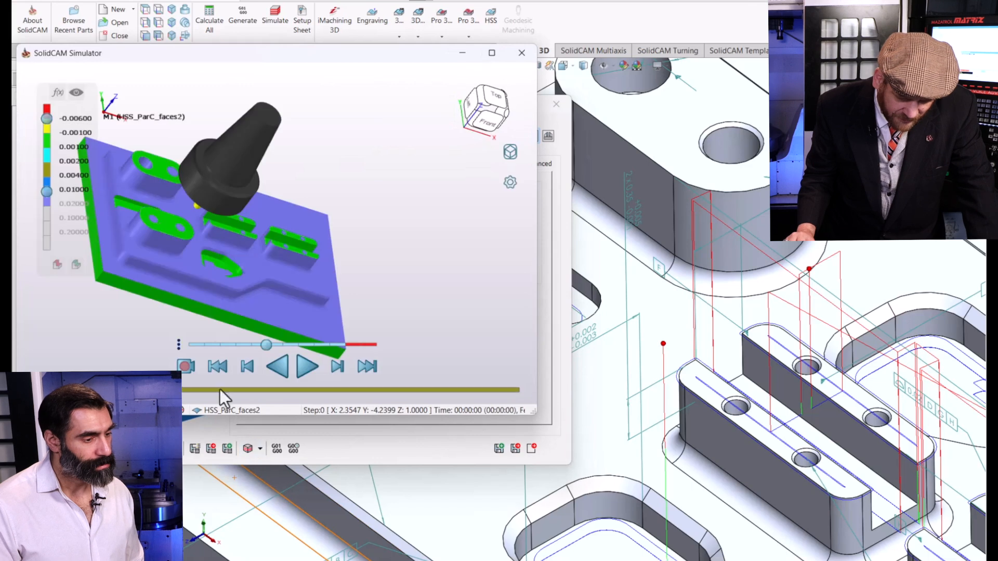
{"action": "left_click", "coordinate": [307, 368]}
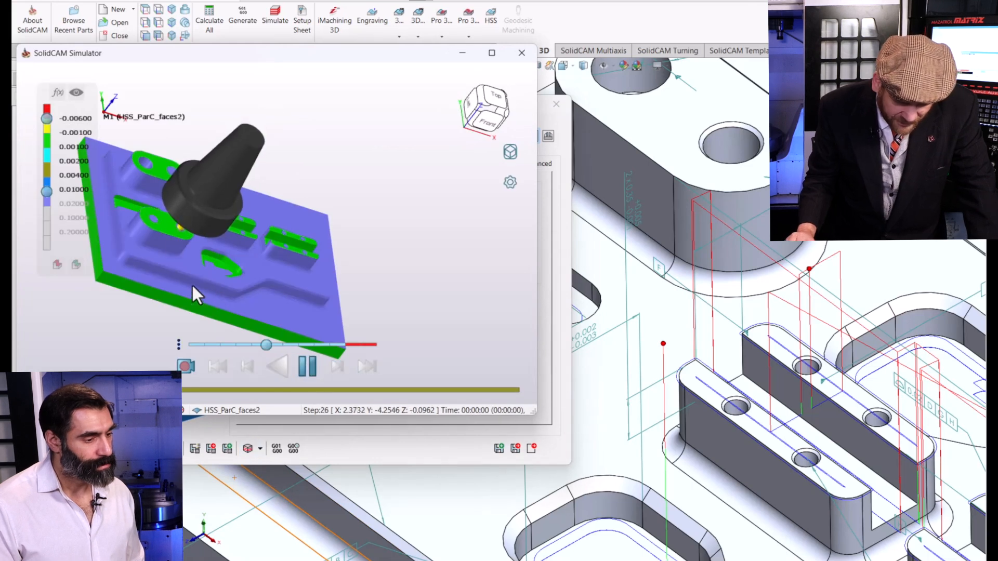
{"action": "scroll", "coordinate": [175, 236], "scroll_direction": "up", "scroll_amount": 5}
{"action": "scroll", "coordinate": [227, 222], "scroll_direction": "up", "scroll_amount": 2}
{"action": "scroll", "coordinate": [344, 225], "scroll_direction": "up", "scroll_amount": 3}
{"action": "middle_click_drag", "start_coordinate": [345, 225], "coordinate": [295, 262]}
{"action": "scroll", "coordinate": [351, 226], "scroll_direction": "up", "scroll_amount": 3}
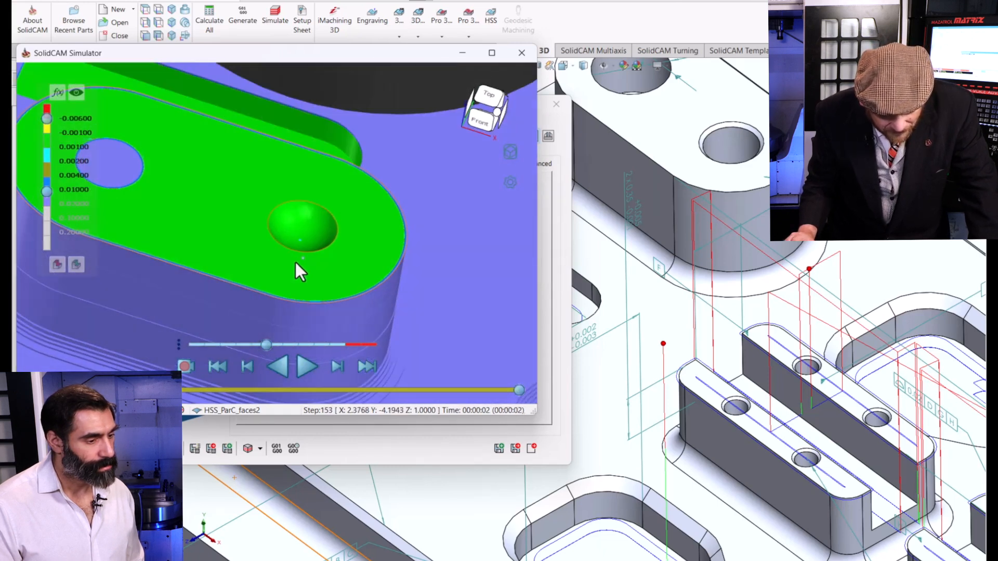
{"action": "scroll", "coordinate": [297, 243], "scroll_direction": "up", "scroll_amount": 5}
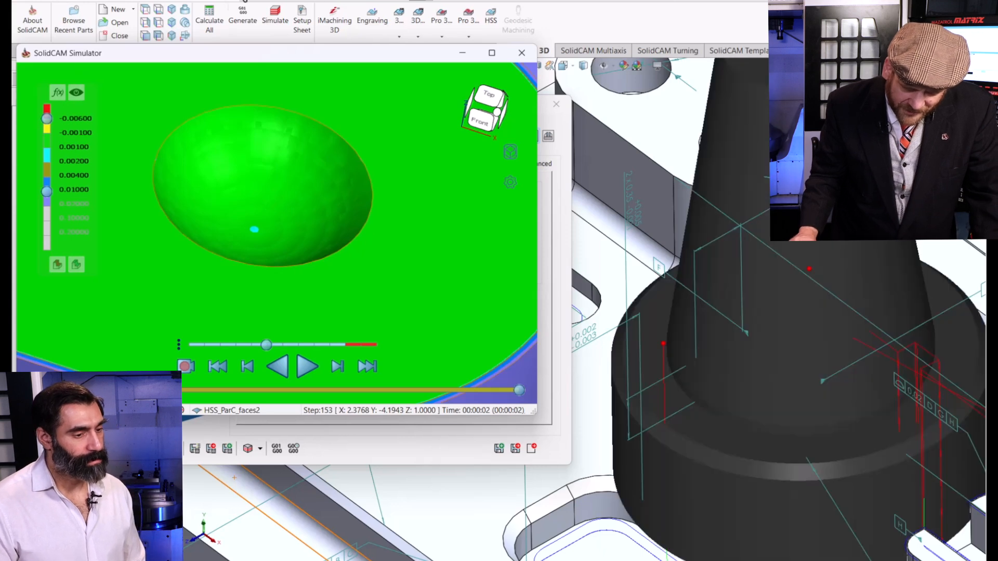
{"action": "left_click", "coordinate": [519, 53]}
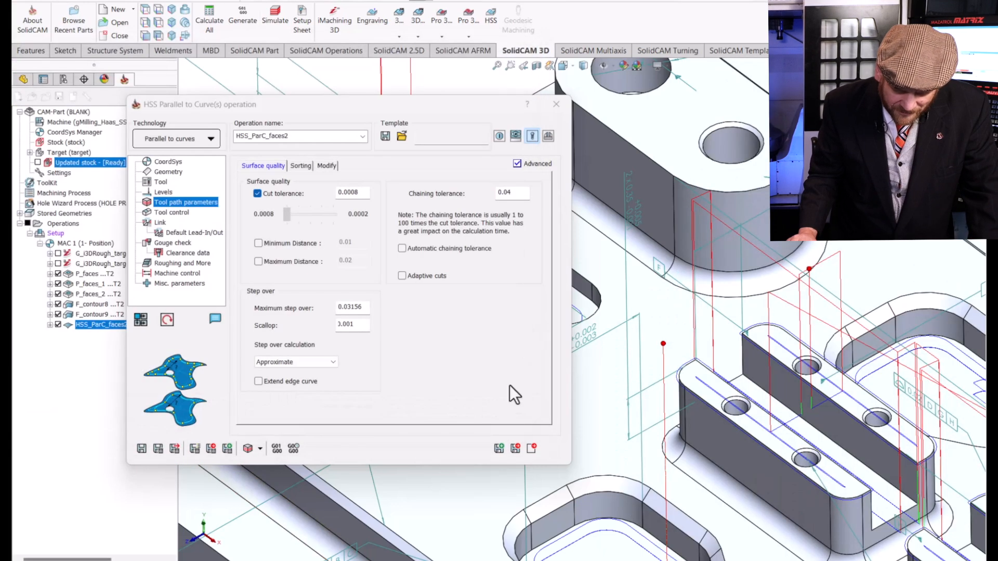
Copy the HSS operation and give the copy a new drive surface, the spherical dimple marked 64 on the same boss.
{"action": "left_click", "coordinate": [498, 449]}
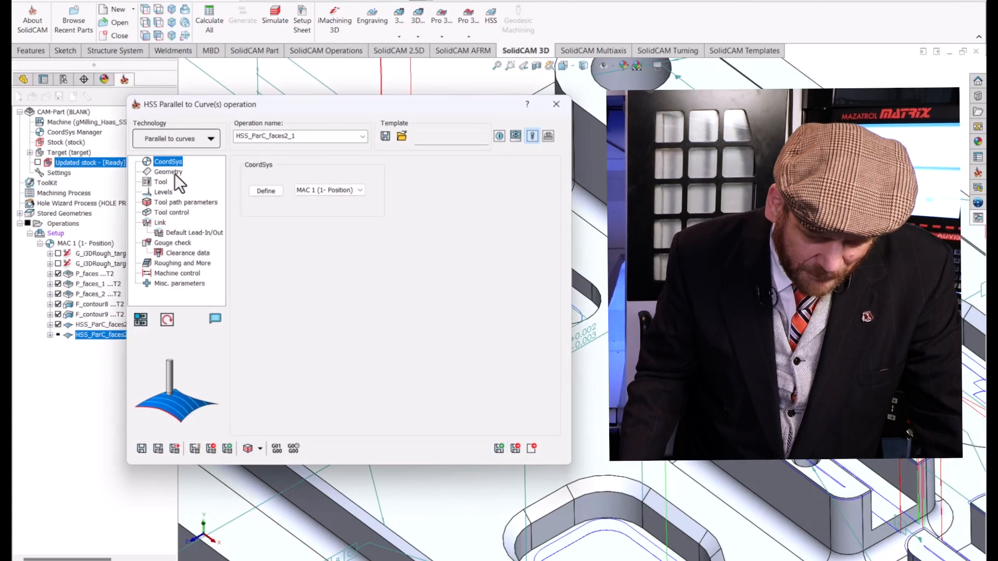
{"action": "left_click", "coordinate": [174, 172]}
{"action": "left_click", "coordinate": [277, 208]}
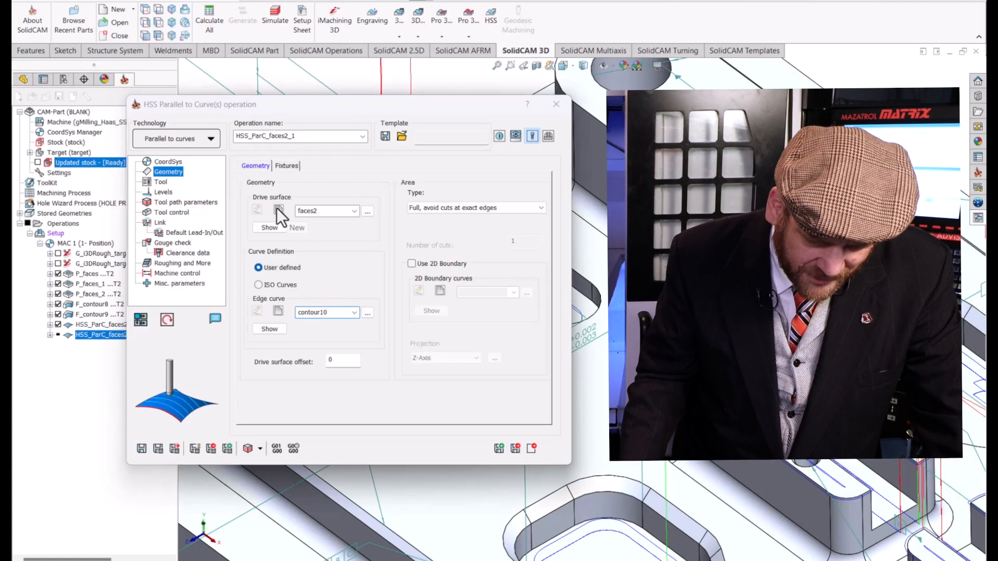
{"action": "left_click", "coordinate": [344, 230]}
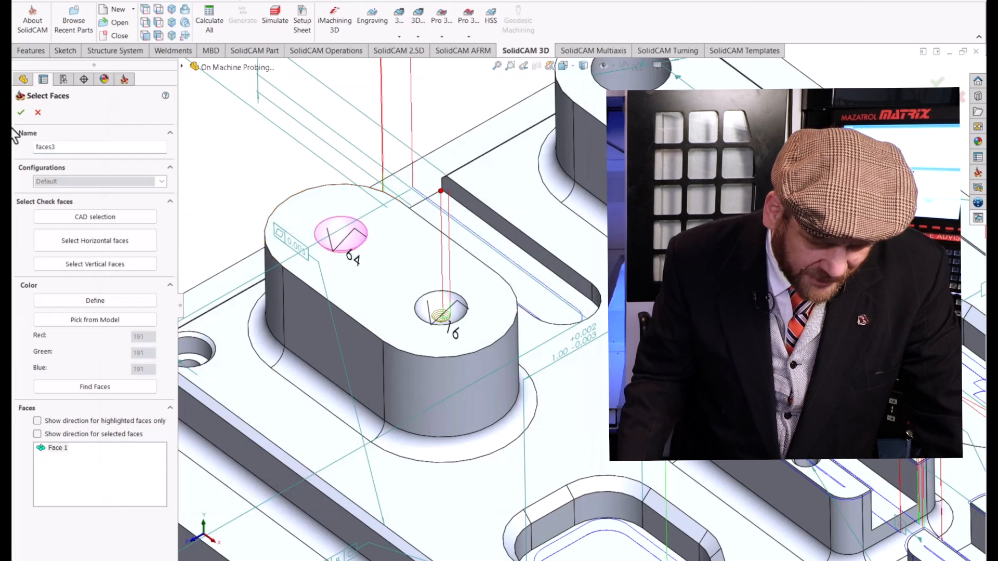
{"action": "left_click", "coordinate": [21, 114]}
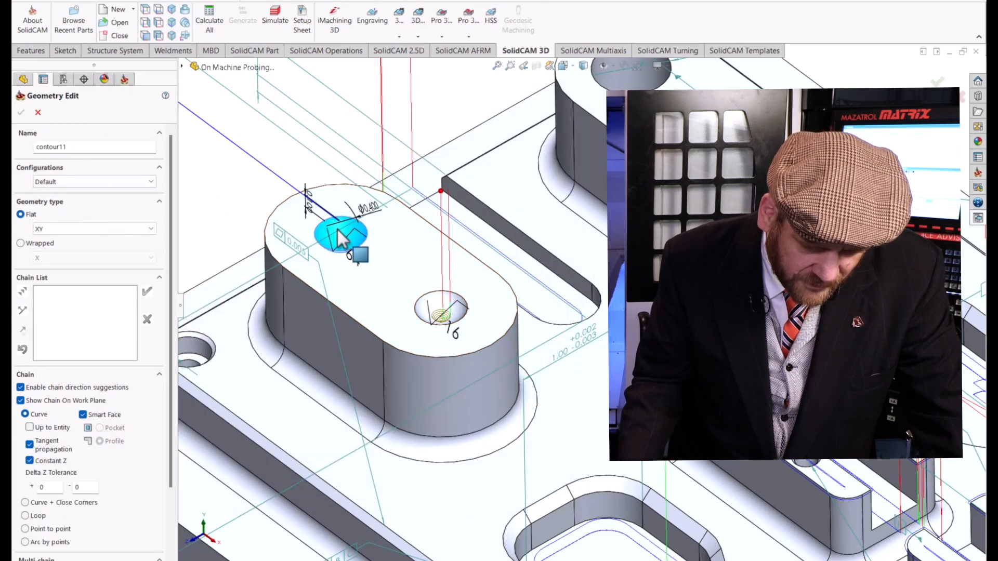
Pick the rim of the dimple marked 64 as the HSS edge curve, set the scallop to 0.0001, and save and calculate the operation.
{"action": "left_click", "coordinate": [361, 245]}
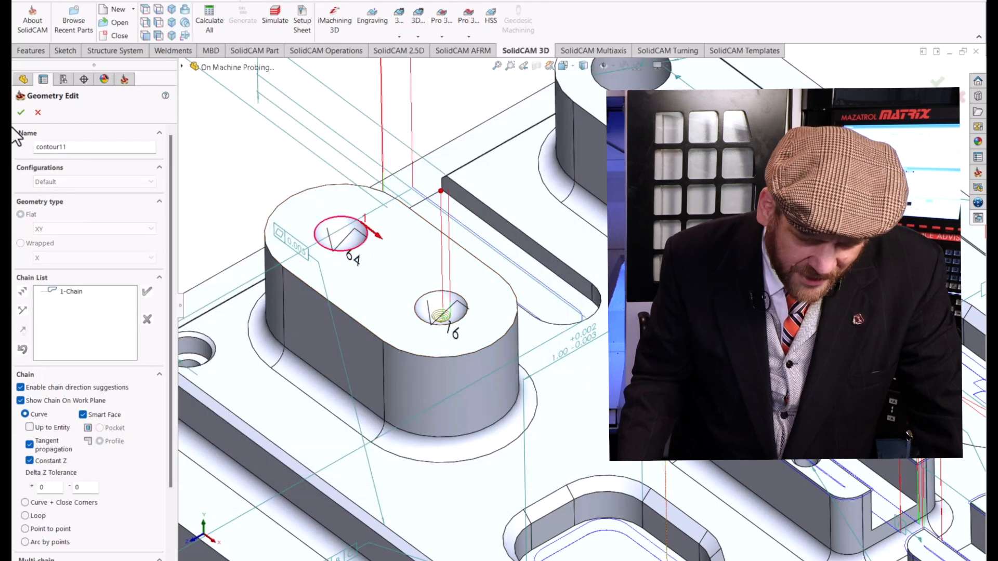
{"action": "left_click", "coordinate": [21, 113]}
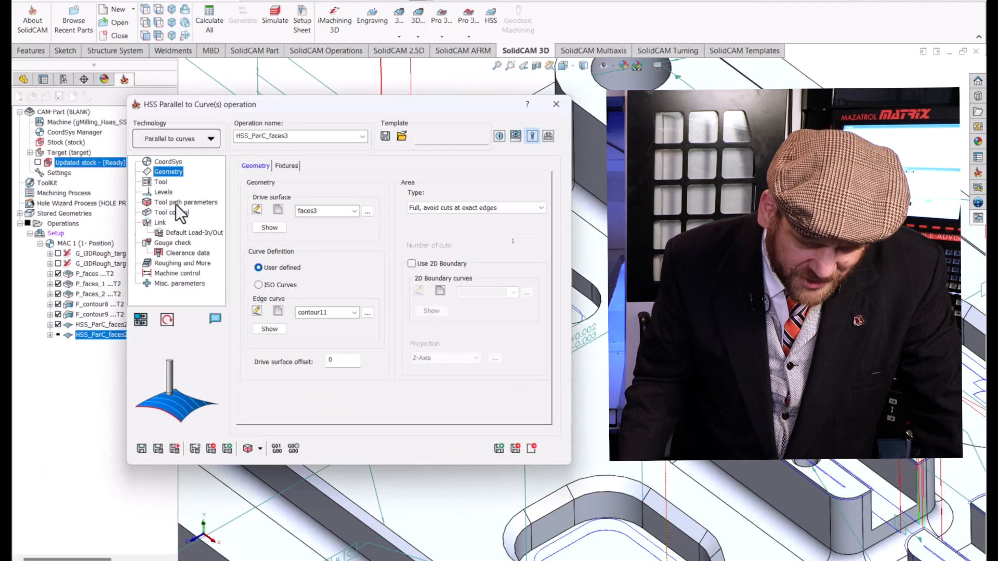
{"action": "left_click", "coordinate": [179, 203]}
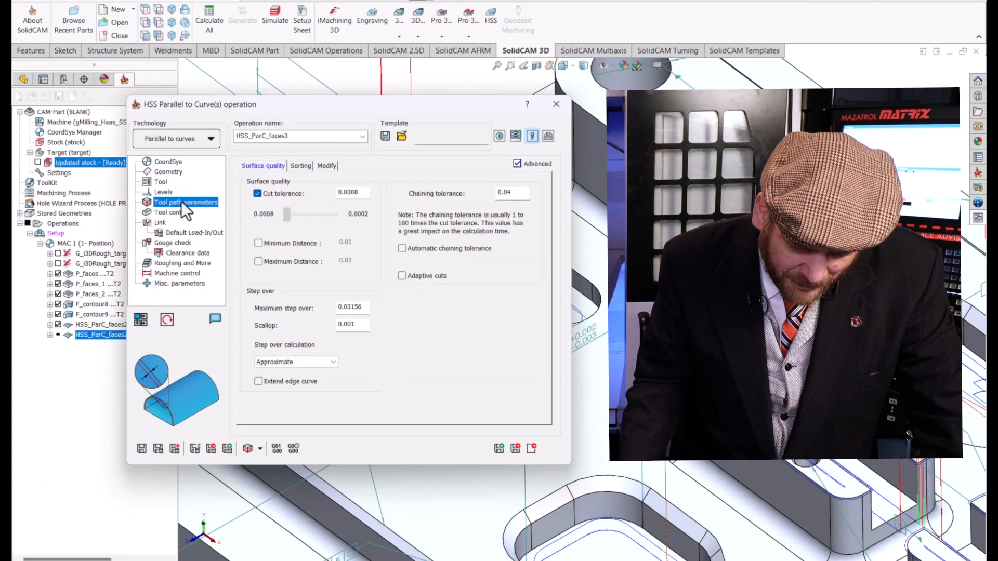
{"action": "left_click", "coordinate": [351, 326]}
{"action": "type", "text": "0"}
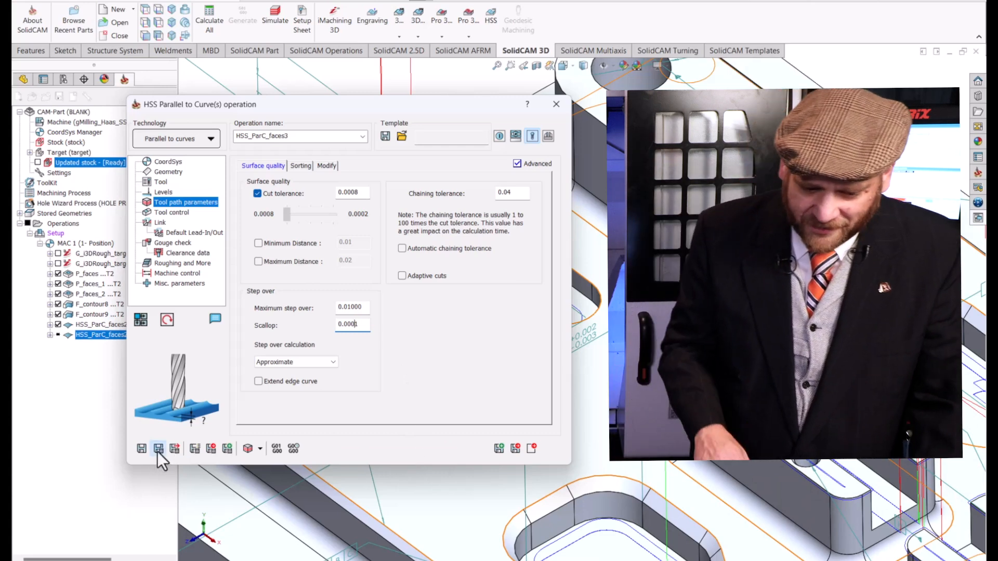
{"action": "left_click", "coordinate": [158, 448]}
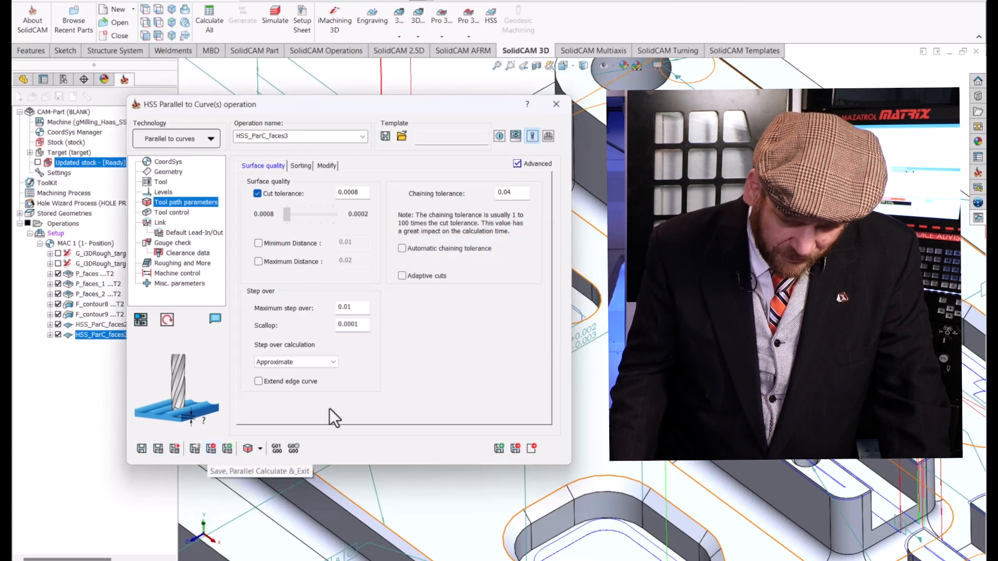
Simulate the HSS operation on the second dimple, compare the remaining material in both dimples, and exit the operation.
{"action": "left_click", "coordinate": [247, 449]}
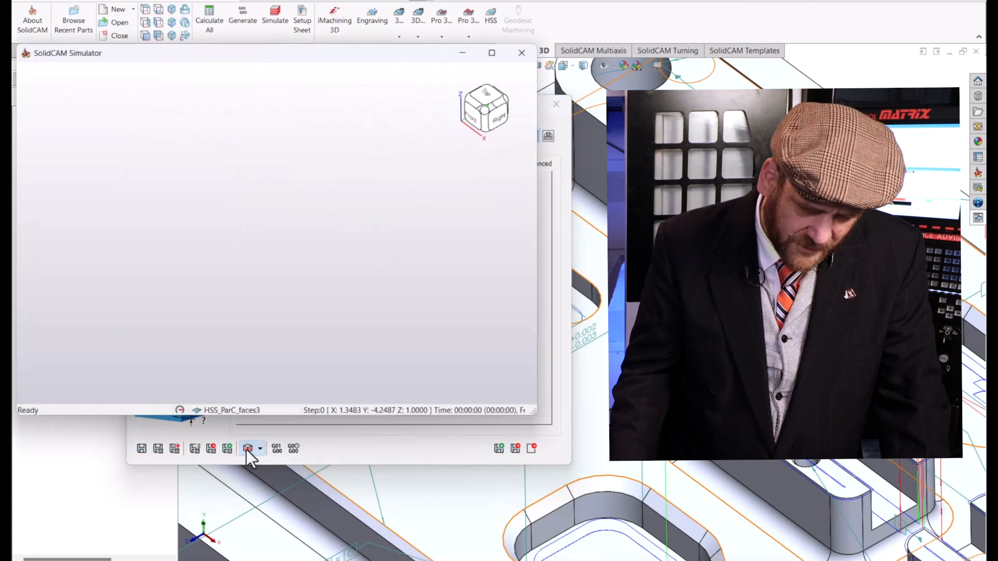
{"action": "scroll", "coordinate": [331, 218], "scroll_direction": "up", "scroll_amount": 8}
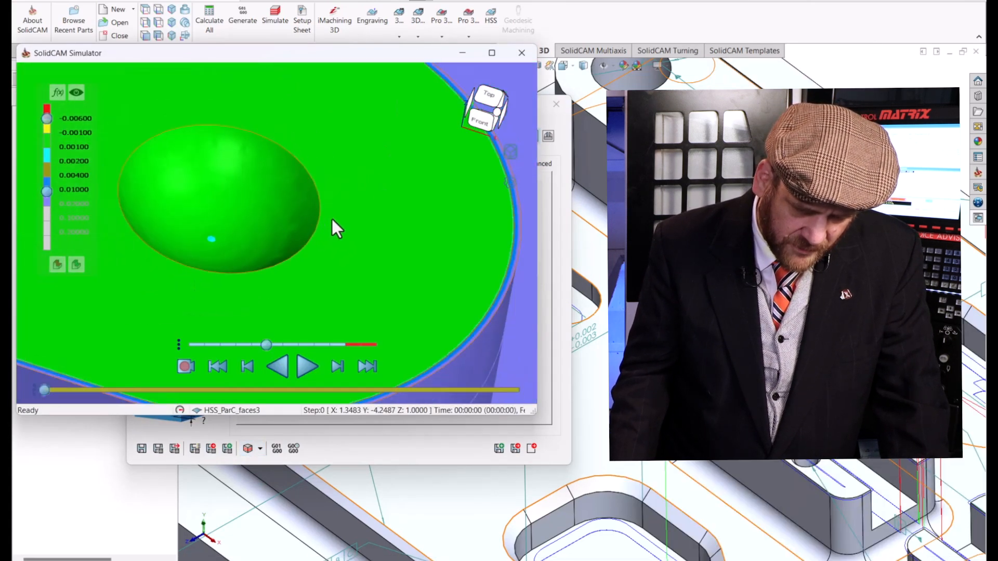
{"action": "scroll", "coordinate": [133, 190], "scroll_direction": "down", "scroll_amount": 3}
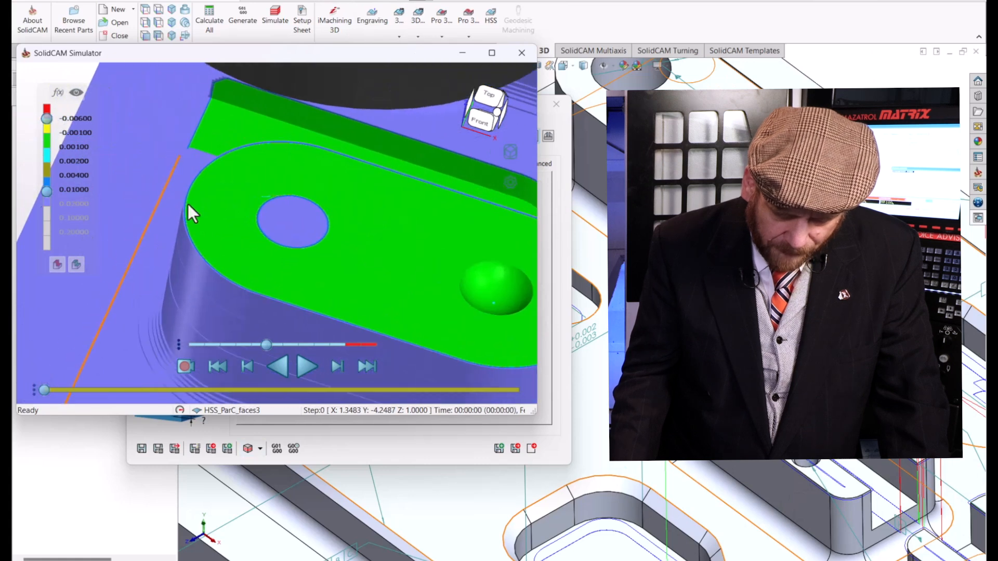
{"action": "scroll", "coordinate": [279, 225], "scroll_direction": "down", "scroll_amount": 2}
{"action": "left_click", "coordinate": [304, 367]}
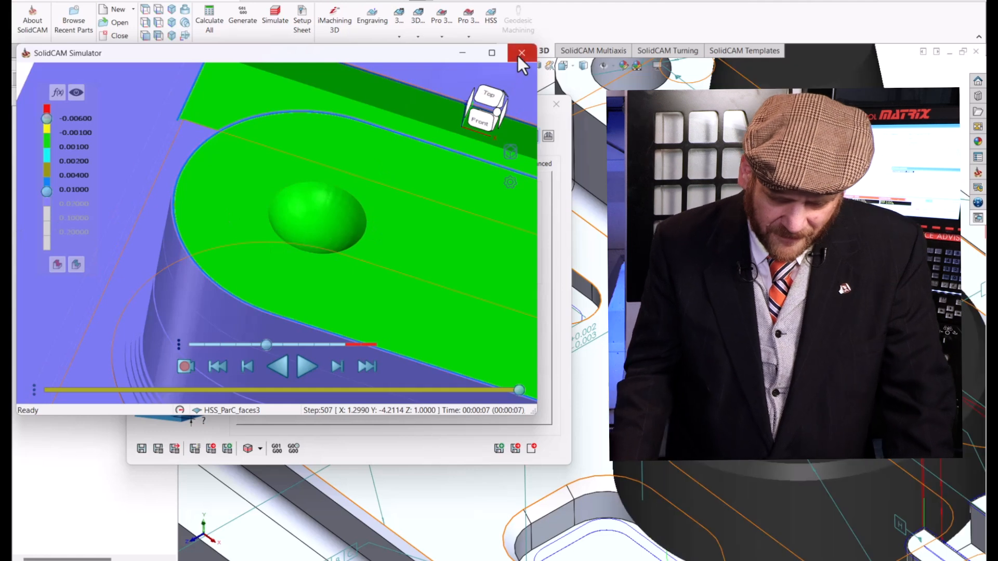
{"action": "left_click", "coordinate": [520, 53]}
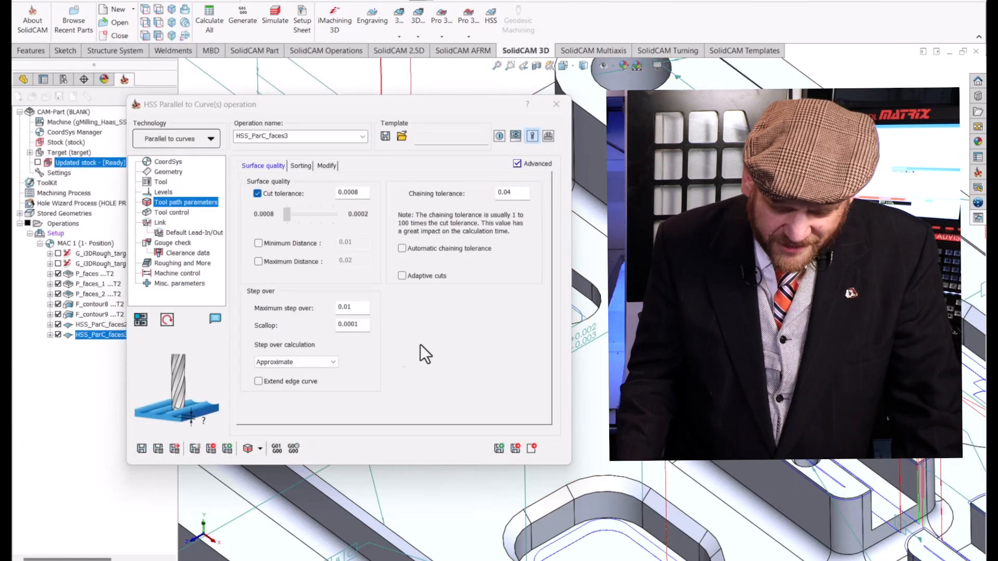
{"action": "left_click", "coordinate": [537, 450]}
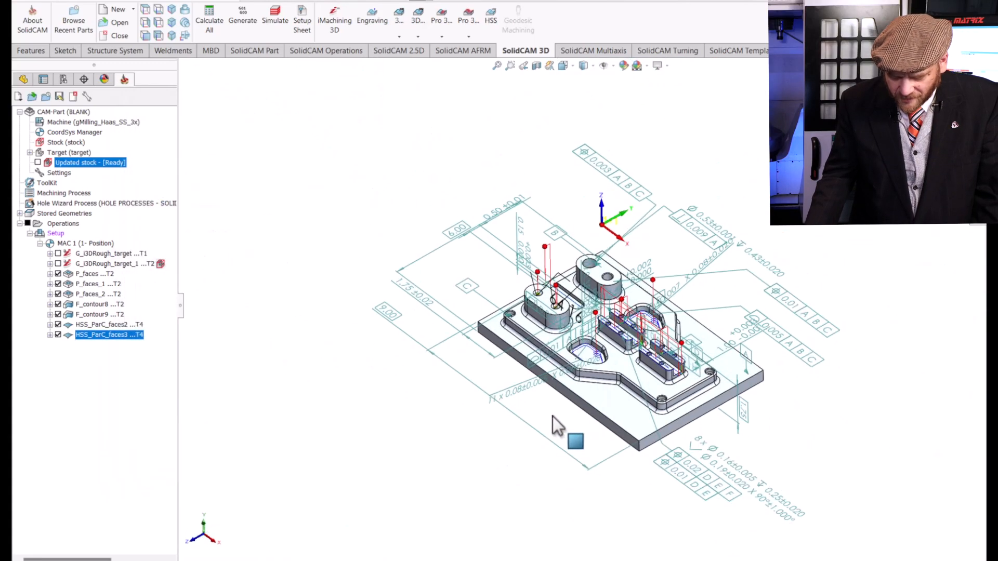
Show the captured Top View with its annotations and move the callout of the eight-hole pattern closer to the plate.
{"action": "scroll", "coordinate": [611, 397], "scroll_direction": "down", "scroll_amount": 8}
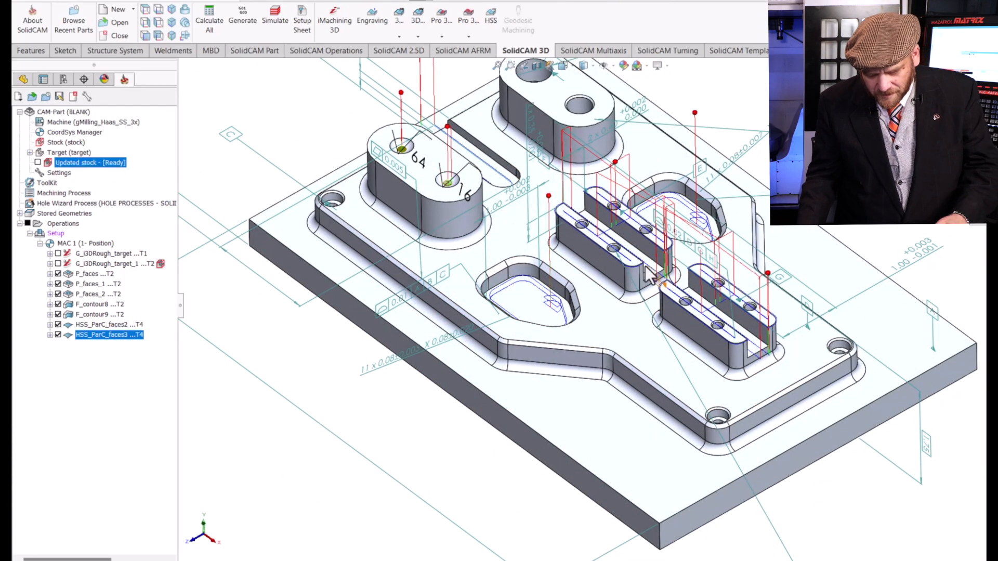
{"action": "scroll", "coordinate": [650, 276], "scroll_direction": "down", "scroll_amount": 8}
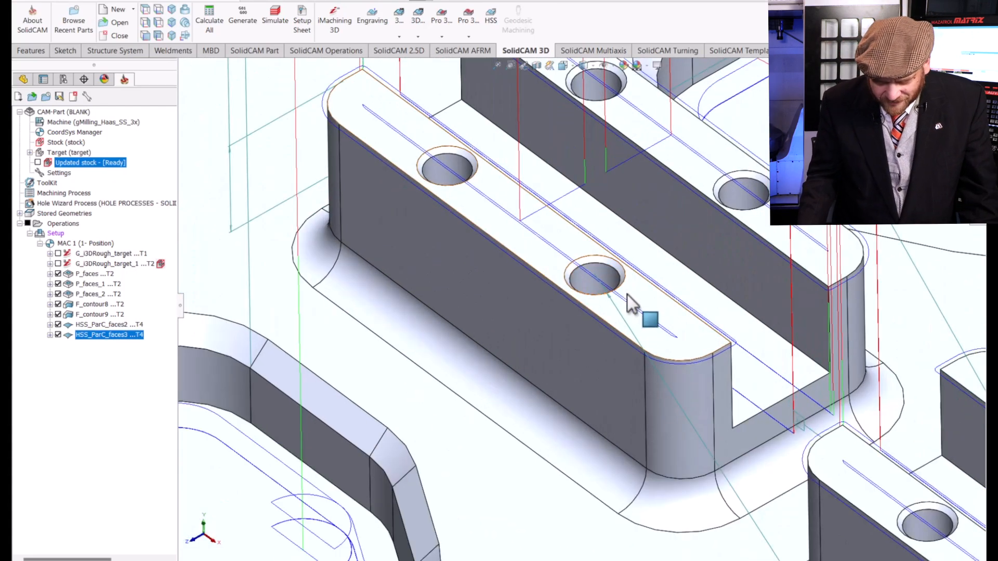
{"action": "scroll", "coordinate": [629, 312], "scroll_direction": "up", "scroll_amount": 10}
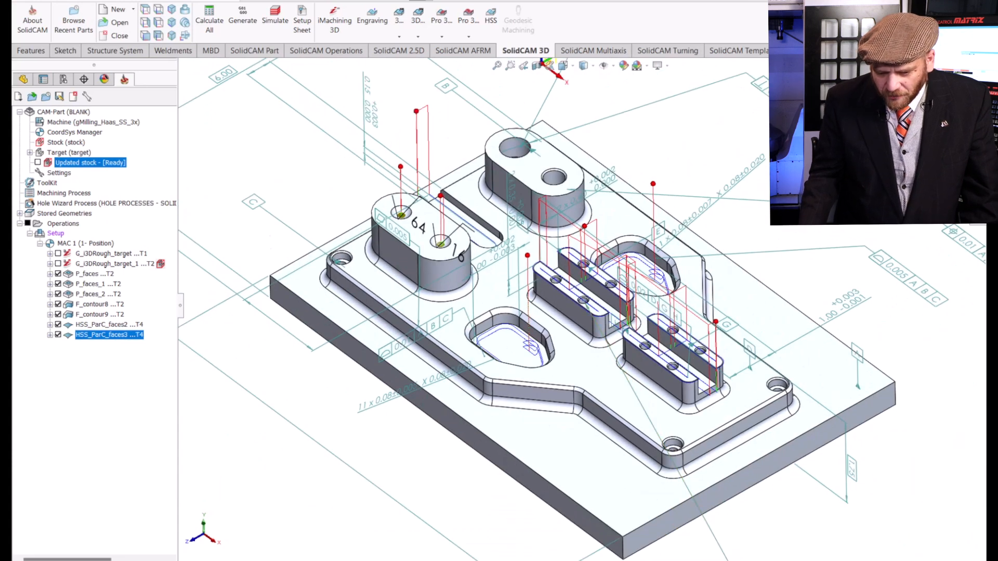
{"action": "scroll", "coordinate": [781, 279], "scroll_direction": "down", "scroll_amount": 5}
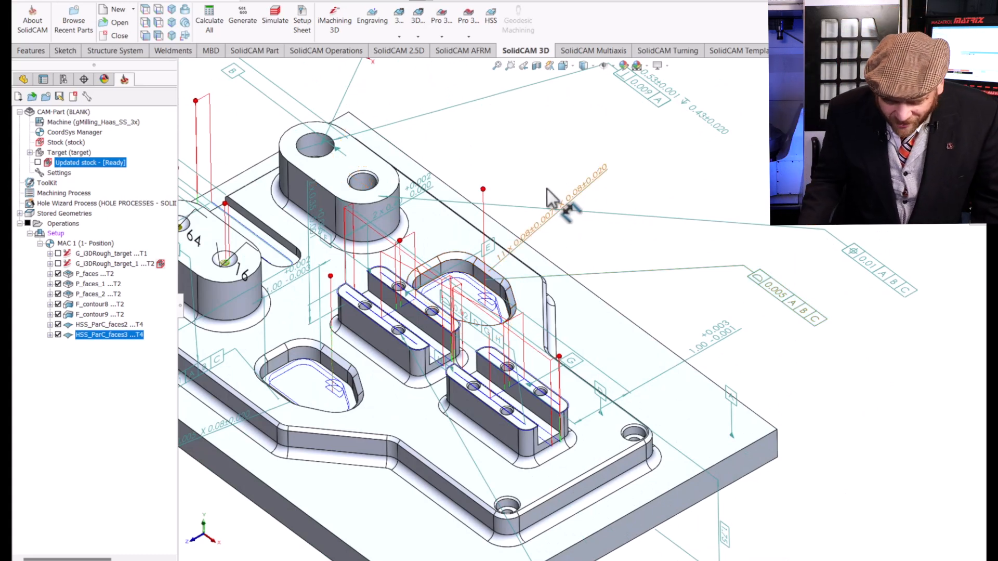
{"action": "left_click", "coordinate": [194, 513]}
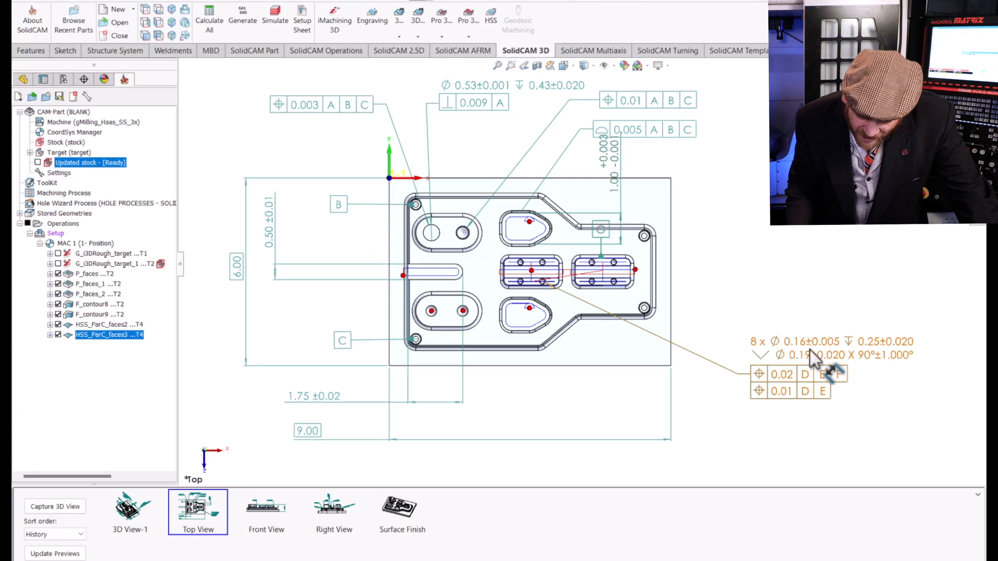
{"action": "mouse_move", "coordinate": [808, 353]}
{"action": "left_mouse_down"}
{"action": "mouse_move", "coordinate": [767, 329]}
{"action": "mouse_move", "coordinate": [778, 335]}
{"action": "left_mouse_up"}
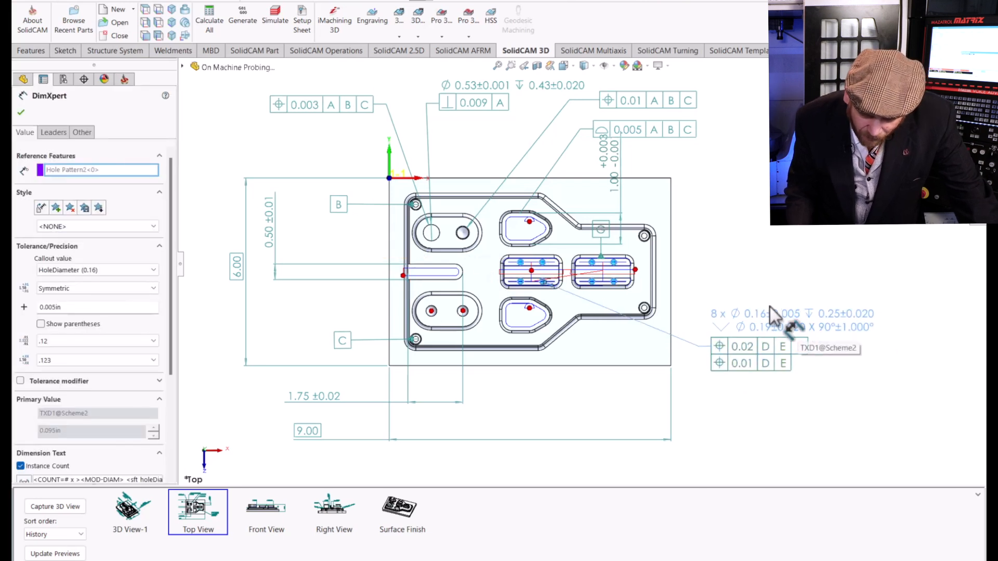
{"action": "left_click", "coordinate": [23, 113]}
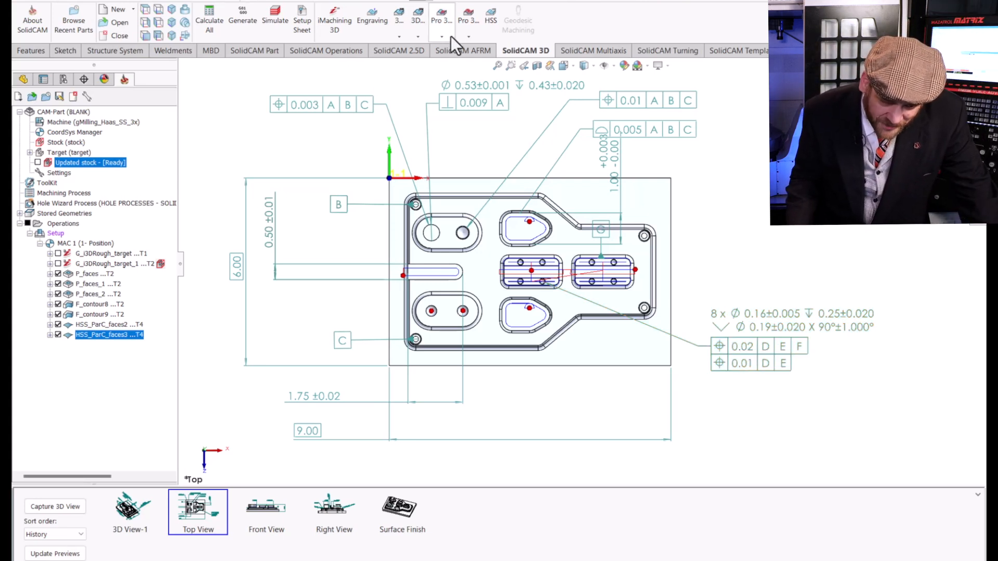
Start a 2D drilling operation and select the centers of the eight small holes on top of the two slotted bosses as its geometry.
{"action": "left_click", "coordinate": [416, 53]}
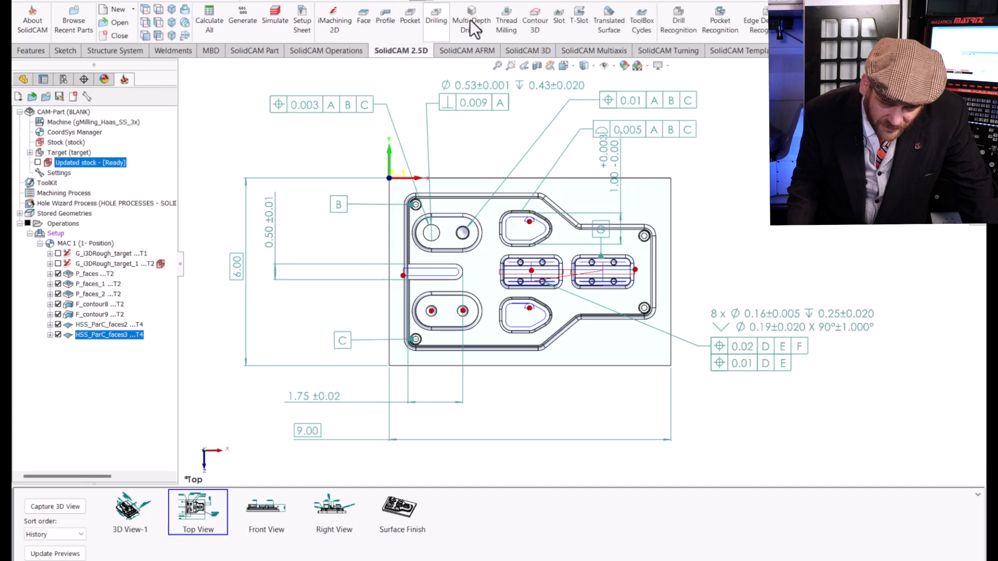
{"action": "left_click", "coordinate": [426, 19]}
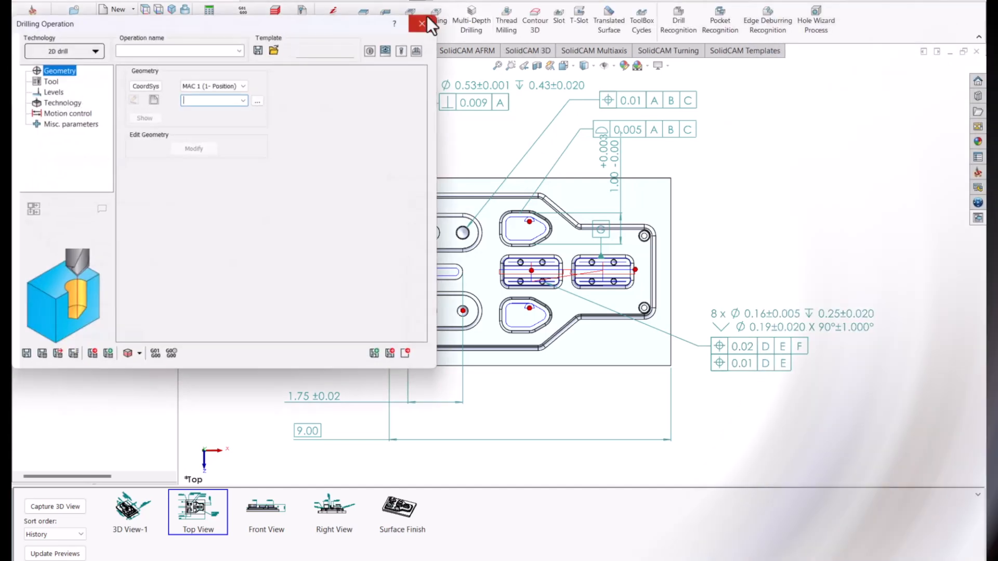
{"action": "left_click", "coordinate": [153, 96]}
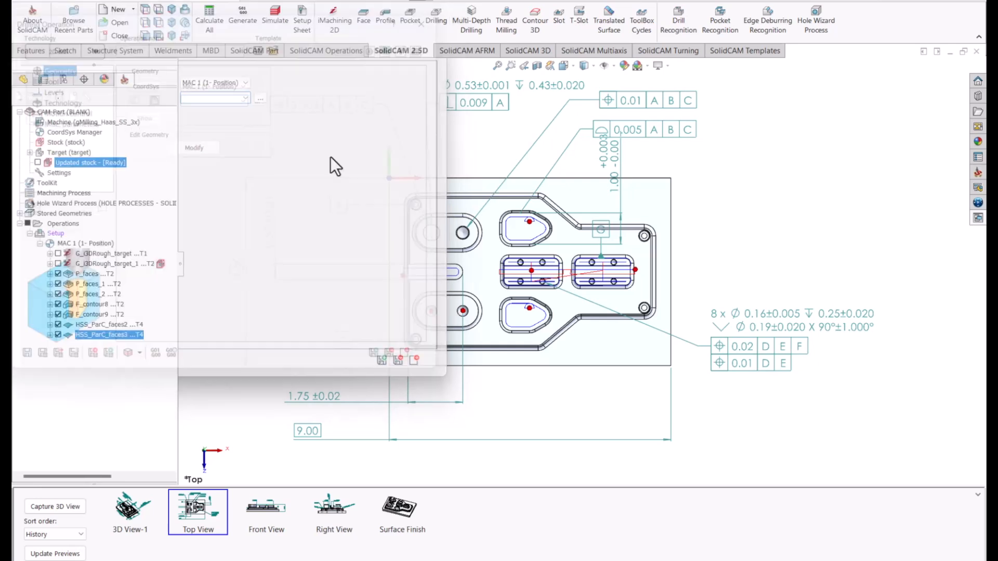
{"action": "scroll", "coordinate": [576, 282], "scroll_direction": "down", "scroll_amount": 5}
{"action": "scroll", "coordinate": [555, 266], "scroll_direction": "down", "scroll_amount": 2}
{"action": "left_click", "coordinate": [553, 216]}
{"action": "left_click", "coordinate": [584, 338]}
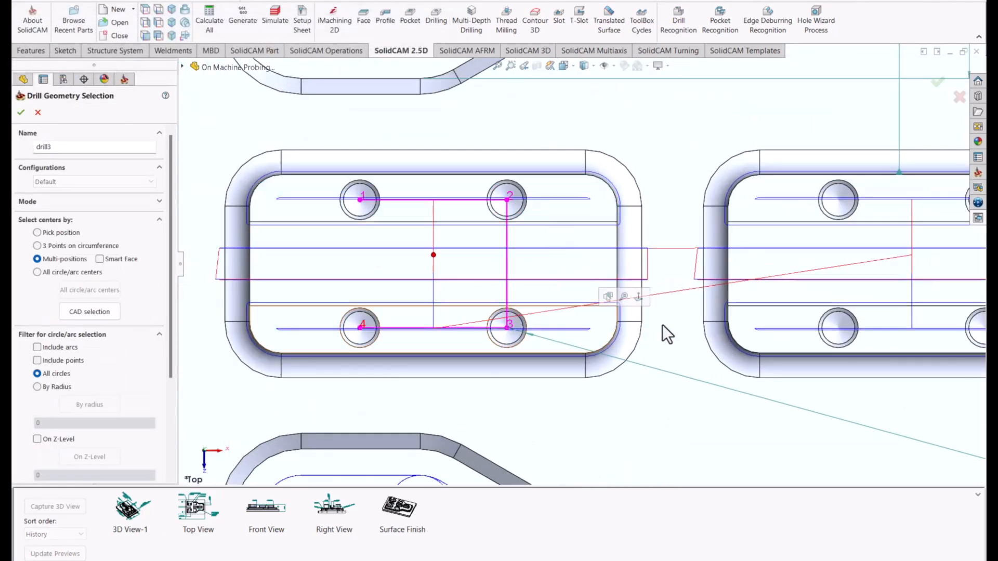
{"action": "left_click", "coordinate": [778, 336]}
{"action": "left_click", "coordinate": [770, 206]}
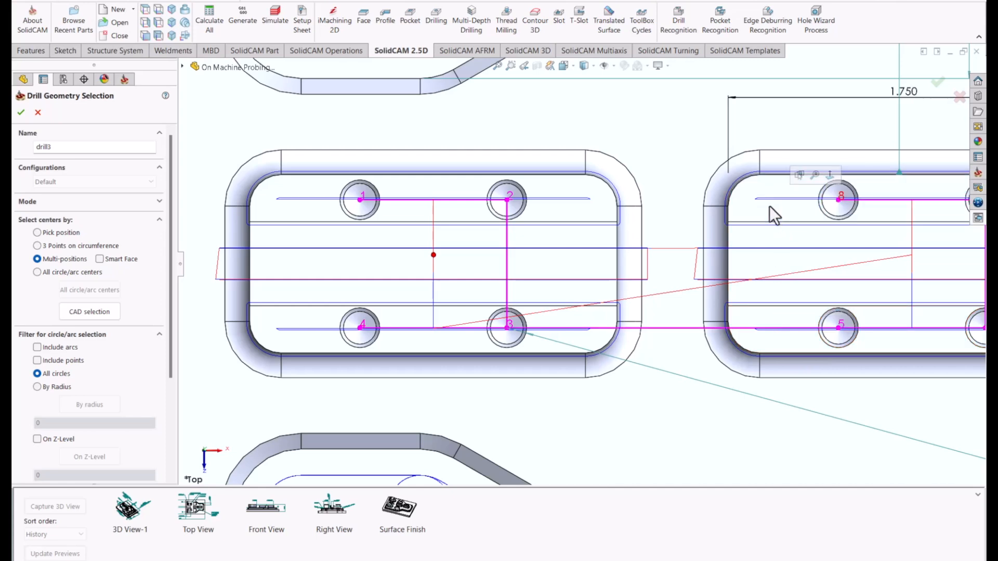
{"action": "middle_click_drag", "start_coordinate": [619, 225], "coordinate": [592, 140]}
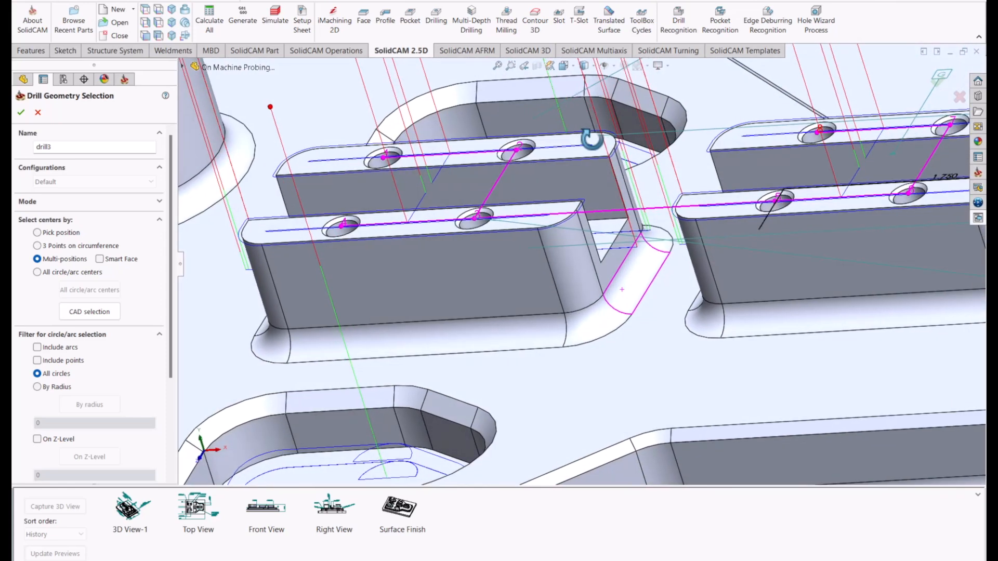
{"action": "left_click", "coordinate": [22, 112]}
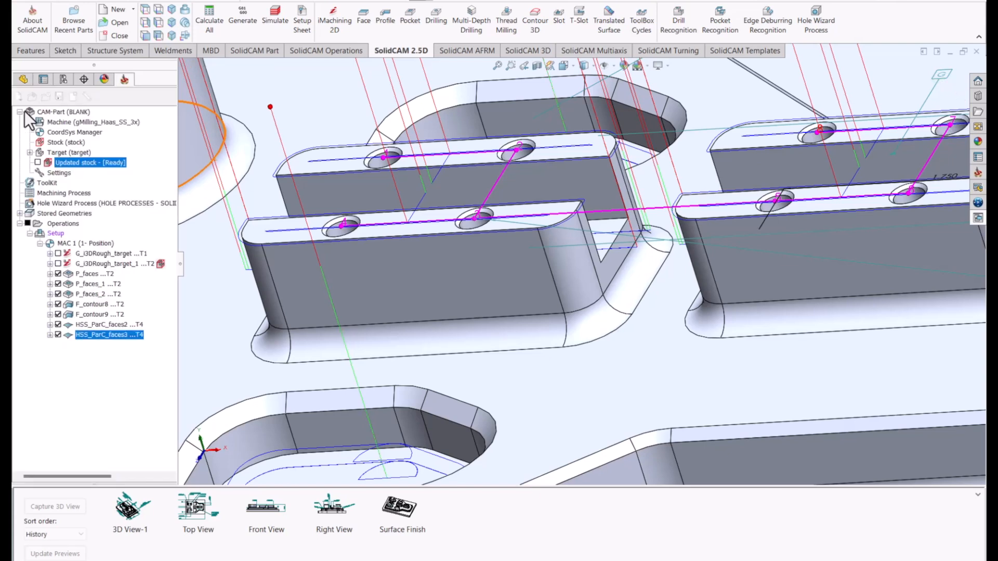
Assign tool 5, the 0.5 in spot drill with a 90° angle, to the drilling operation.
{"action": "left_click", "coordinate": [44, 77]}
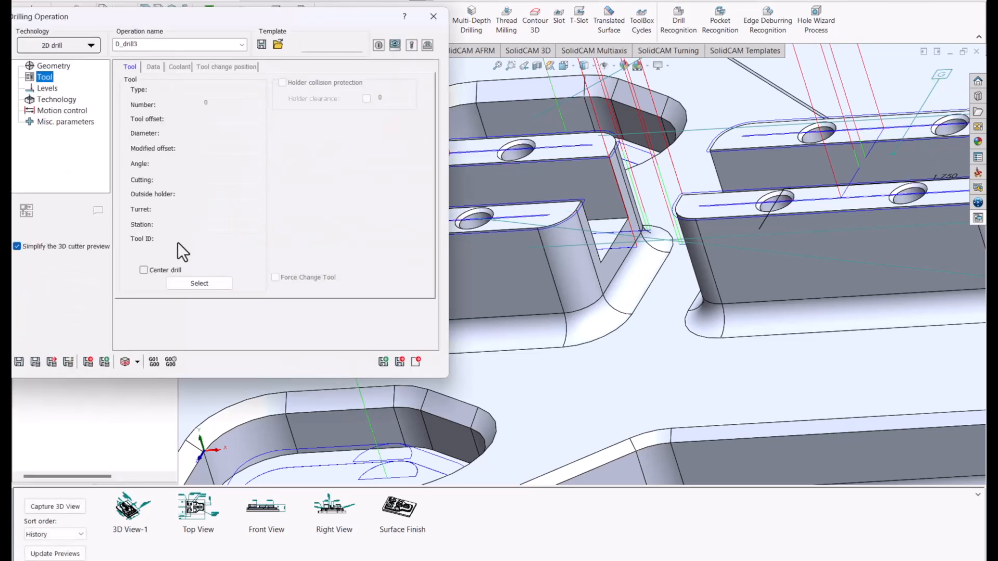
{"action": "left_click", "coordinate": [199, 283]}
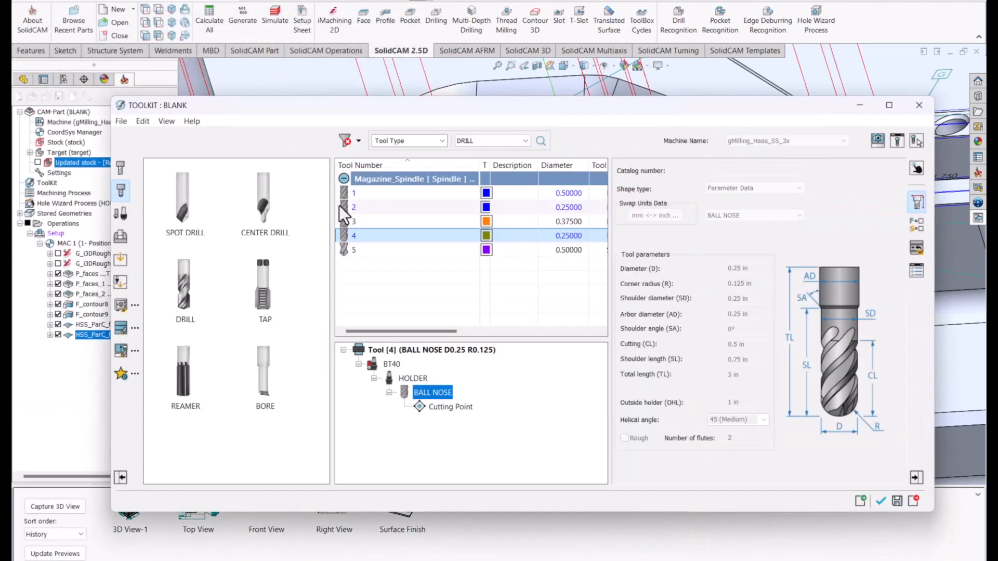
{"action": "left_click", "coordinate": [368, 254]}
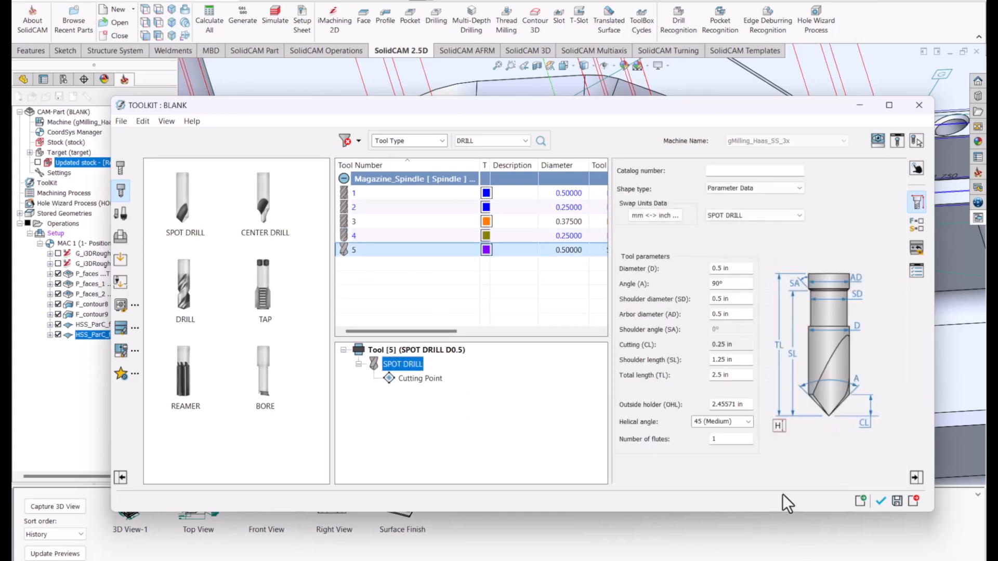
{"action": "left_click", "coordinate": [881, 501]}
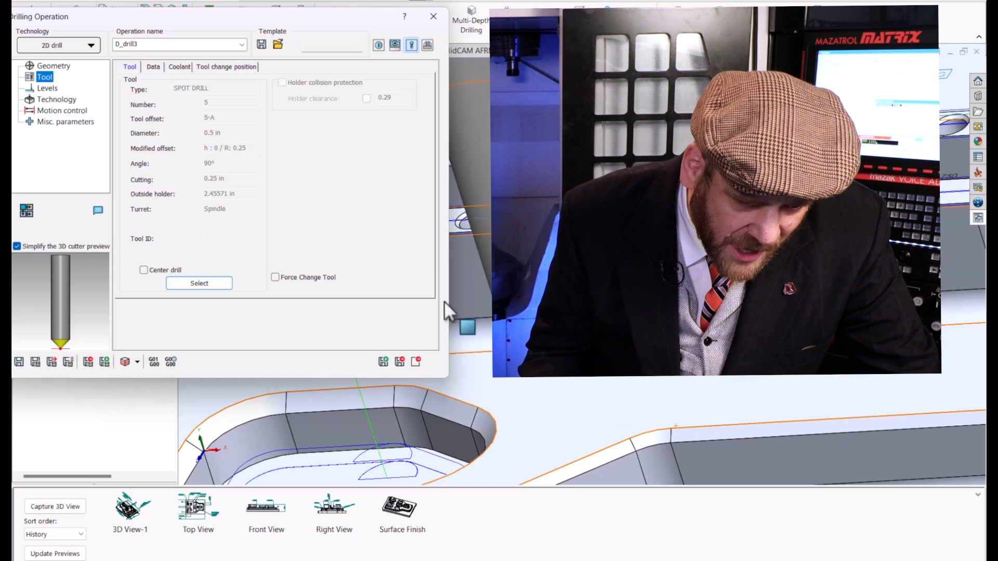
Pick the slotted boss's top face for a drill depth of 0.2, set the depth type to diameter value 0.19, and save and calculate.
{"action": "left_click", "coordinate": [46, 88]}
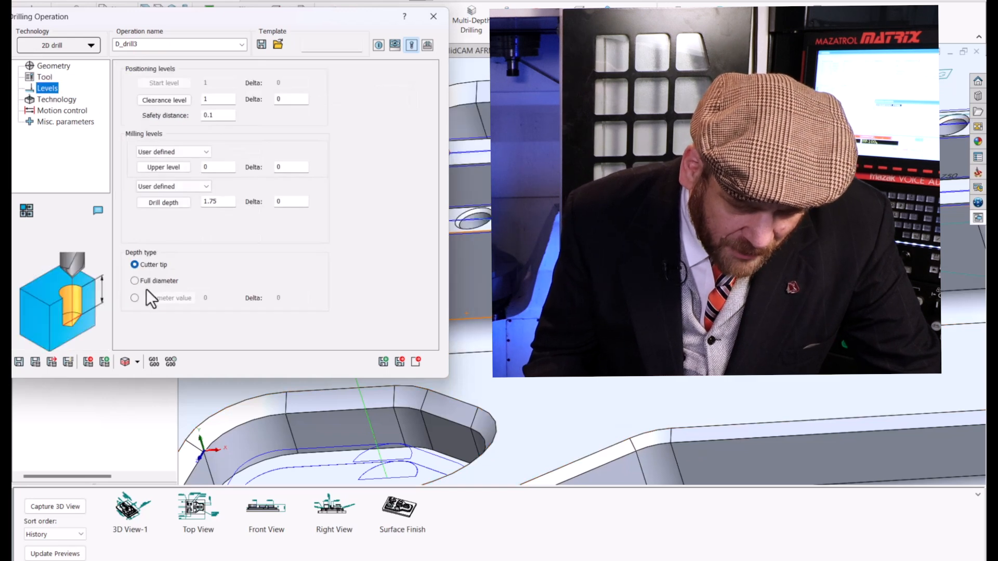
{"action": "left_click", "coordinate": [158, 202]}
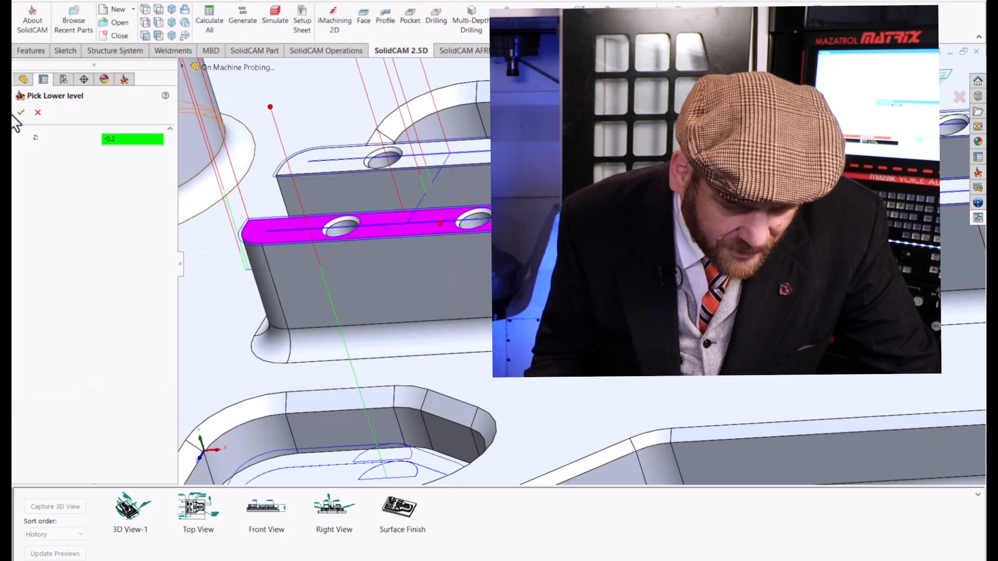
{"action": "left_click", "coordinate": [17, 111]}
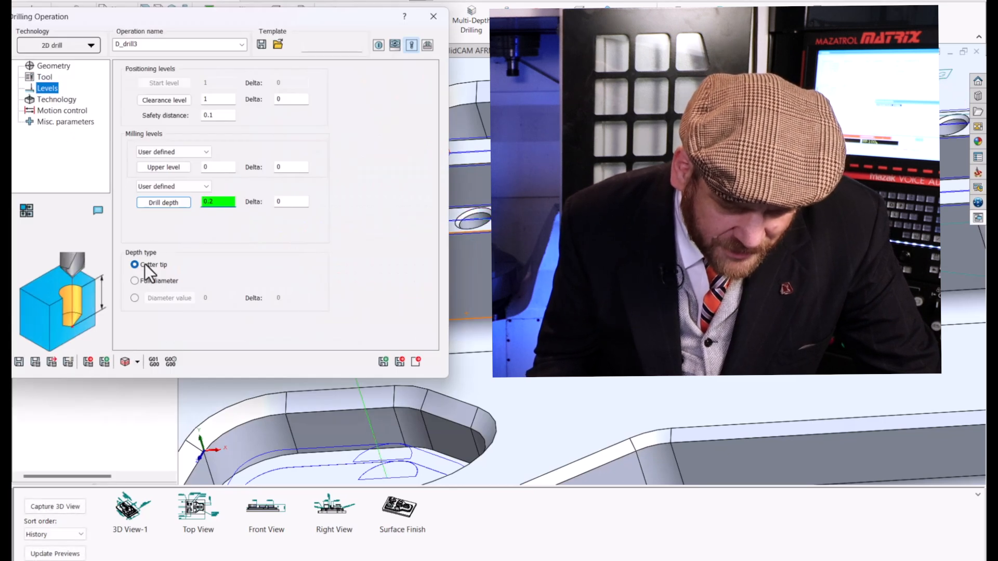
{"action": "left_click", "coordinate": [134, 299]}
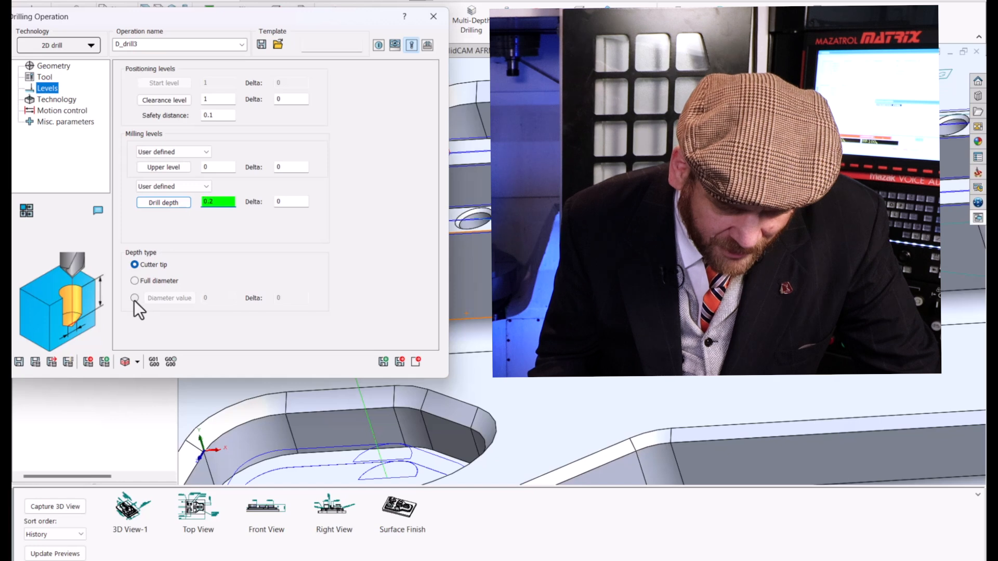
{"action": "type", "text": ".19"}
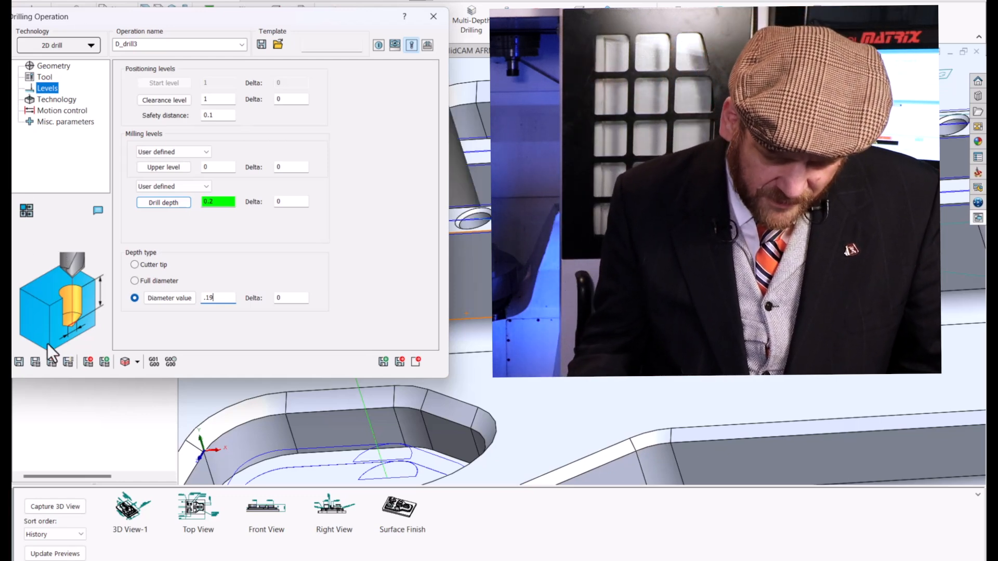
{"action": "left_click", "coordinate": [38, 364]}
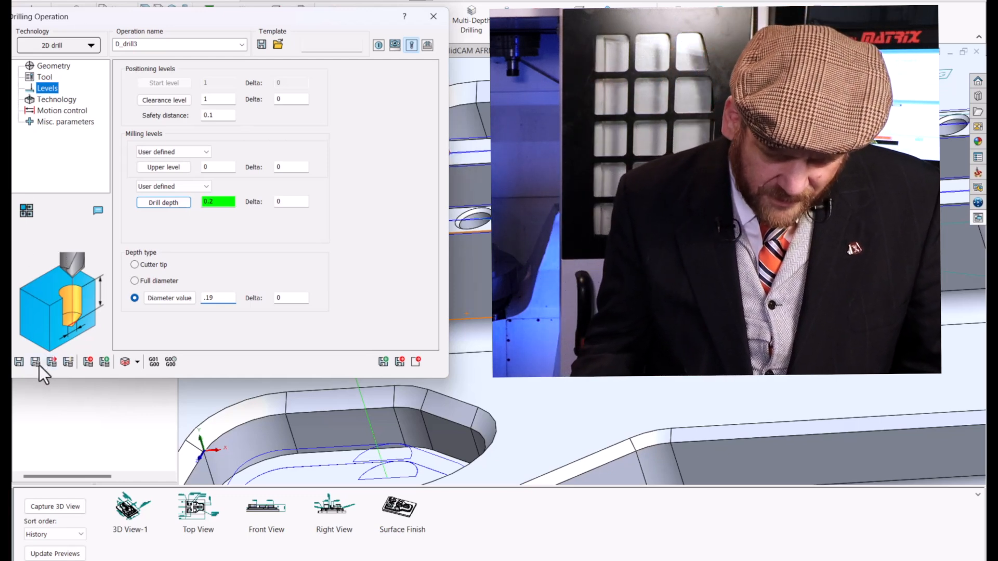
Run the simulation of the spot drilling operation and inspect the countersunk holes on the slotted bosses.
{"action": "left_click", "coordinate": [122, 362]}
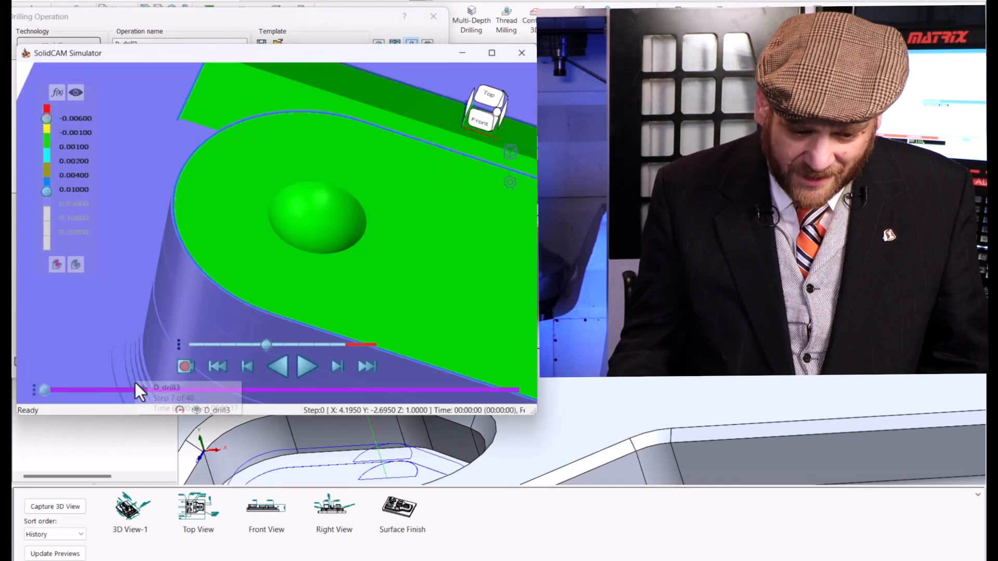
{"action": "scroll", "coordinate": [348, 299], "scroll_direction": "down", "scroll_amount": 3}
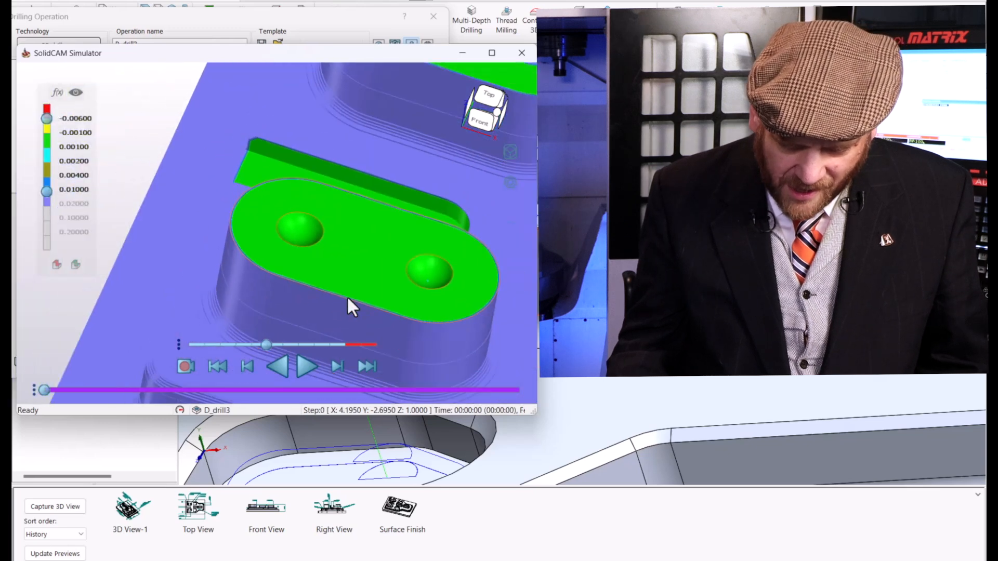
{"action": "scroll", "coordinate": [364, 273], "scroll_direction": "down", "scroll_amount": 4}
{"action": "scroll", "coordinate": [429, 270], "scroll_direction": "up", "scroll_amount": 4}
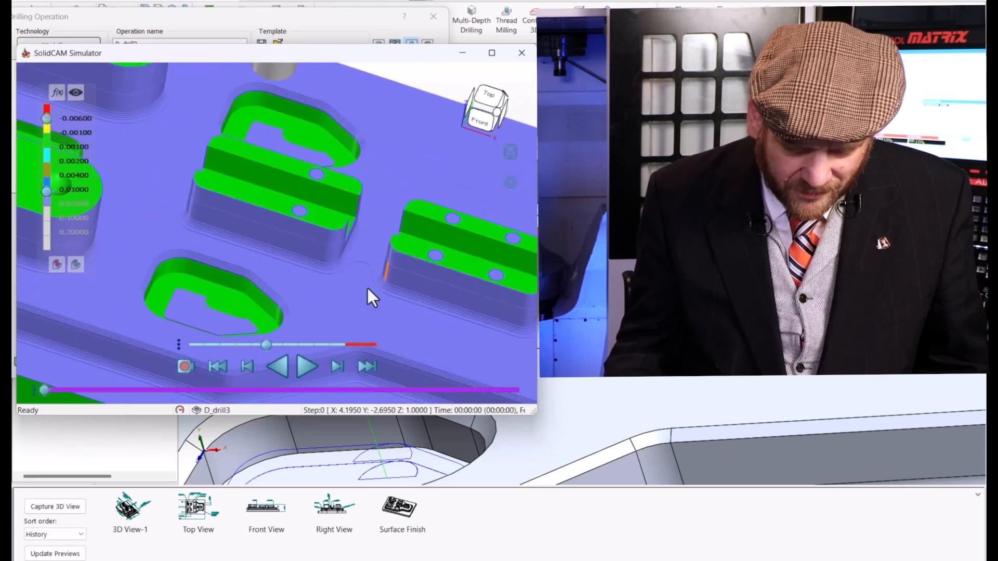
{"action": "left_click", "coordinate": [304, 366]}
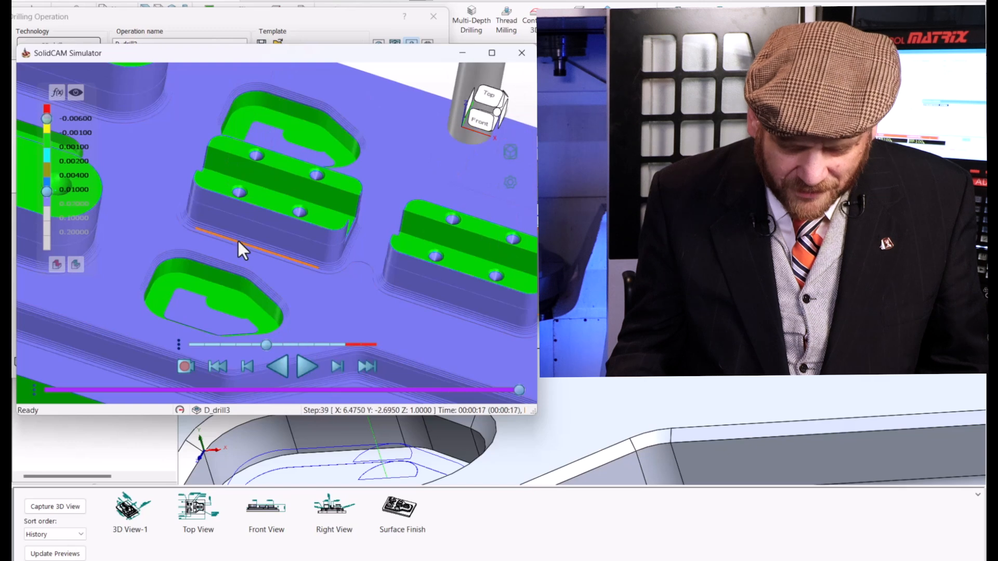
{"action": "scroll", "coordinate": [243, 208], "scroll_direction": "up", "scroll_amount": 3}
{"action": "scroll", "coordinate": [251, 227], "scroll_direction": "up", "scroll_amount": 3}
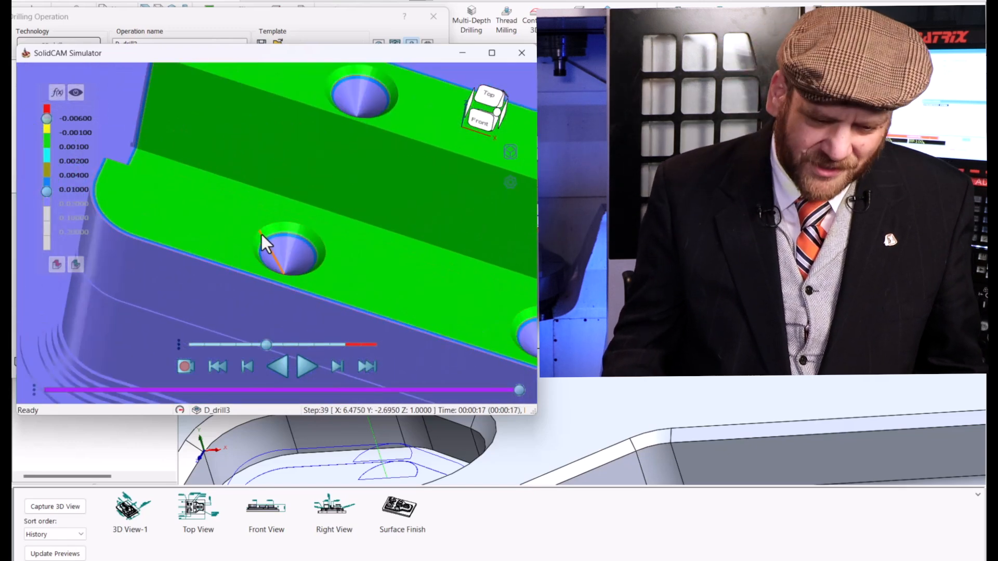
{"action": "scroll", "coordinate": [261, 234], "scroll_direction": "down", "scroll_amount": 3}
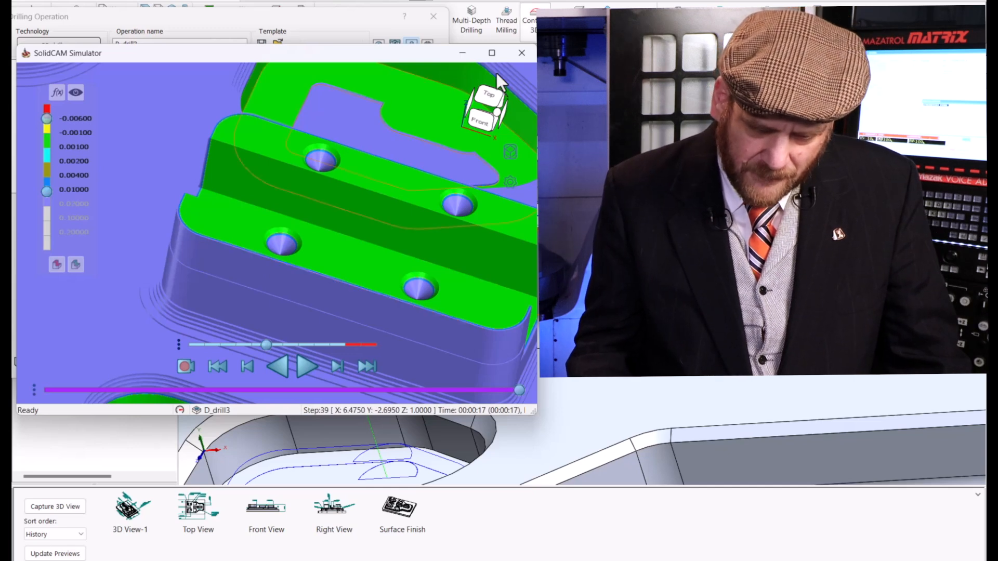
{"action": "left_click", "coordinate": [522, 54]}
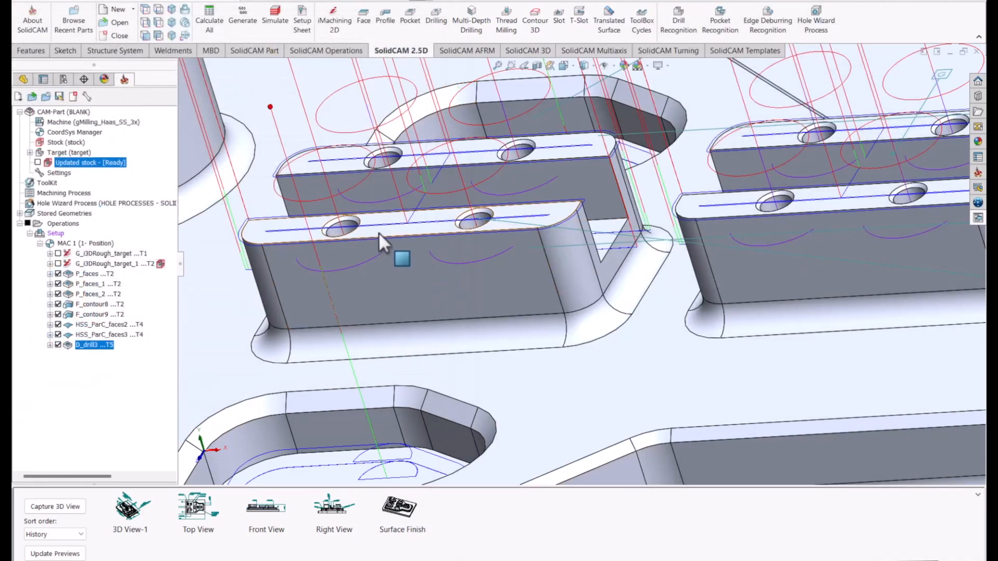
Exit the drilling operation and examine the eight-hole callout on the plate for the hole diameter and depth.
{"action": "key", "text": "f"}
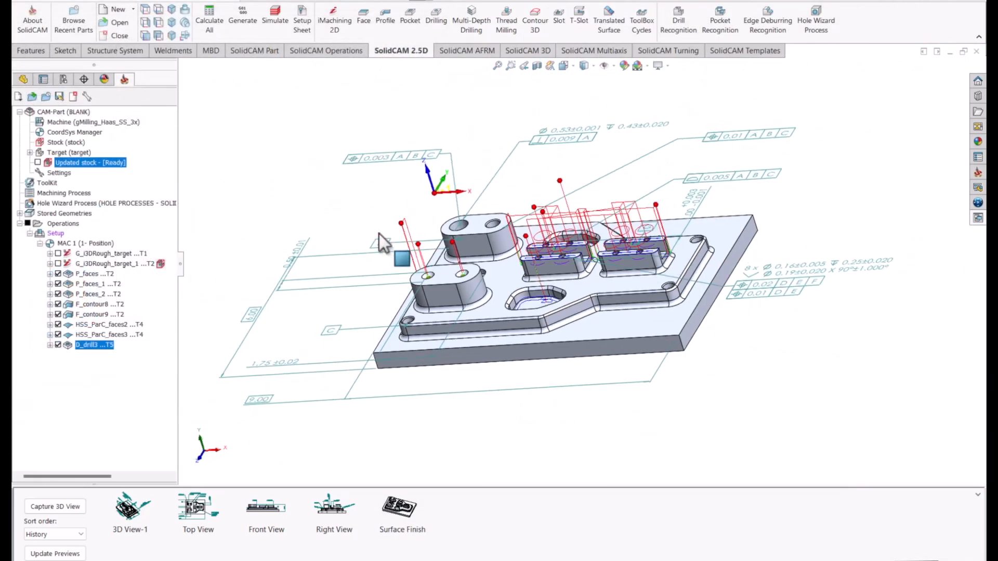
{"action": "scroll", "coordinate": [651, 257], "scroll_direction": "down", "scroll_amount": 2}
{"action": "middle_click_drag", "start_coordinate": [793, 271], "coordinate": [822, 356]}
{"action": "scroll", "coordinate": [827, 354], "scroll_direction": "down", "scroll_amount": 1}
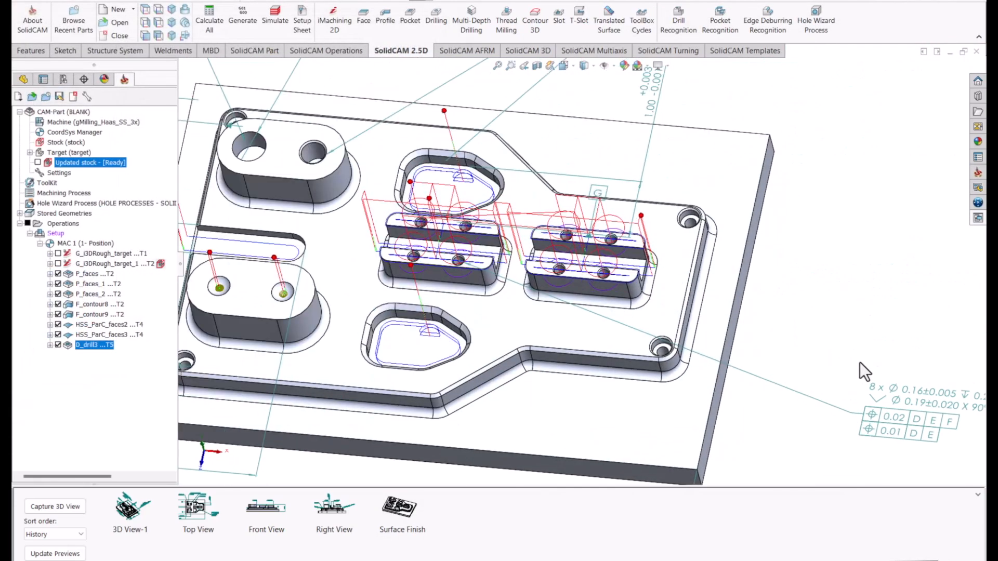
{"action": "left_click", "coordinate": [906, 428]}
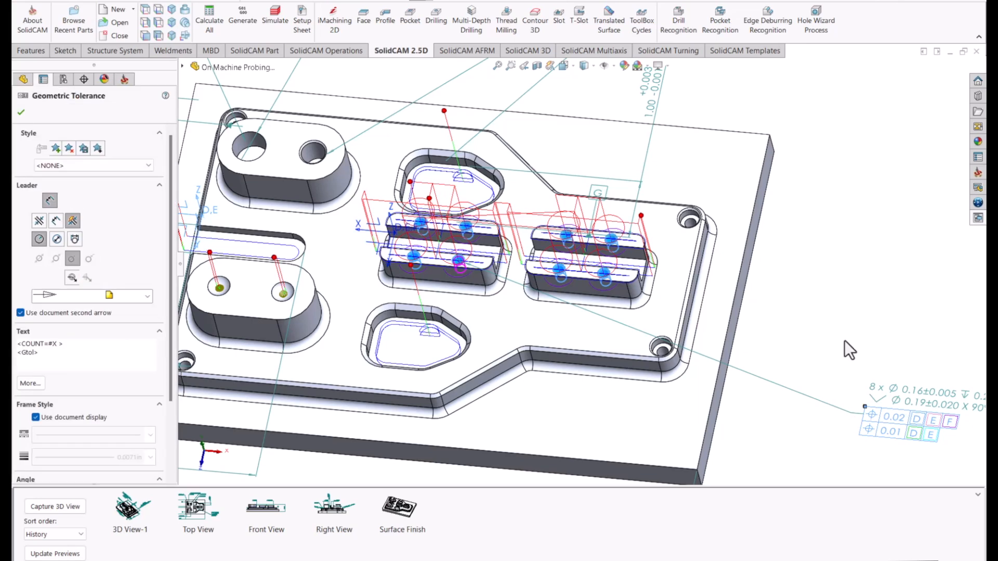
{"action": "scroll", "coordinate": [844, 340], "scroll_direction": "up", "scroll_amount": 2}
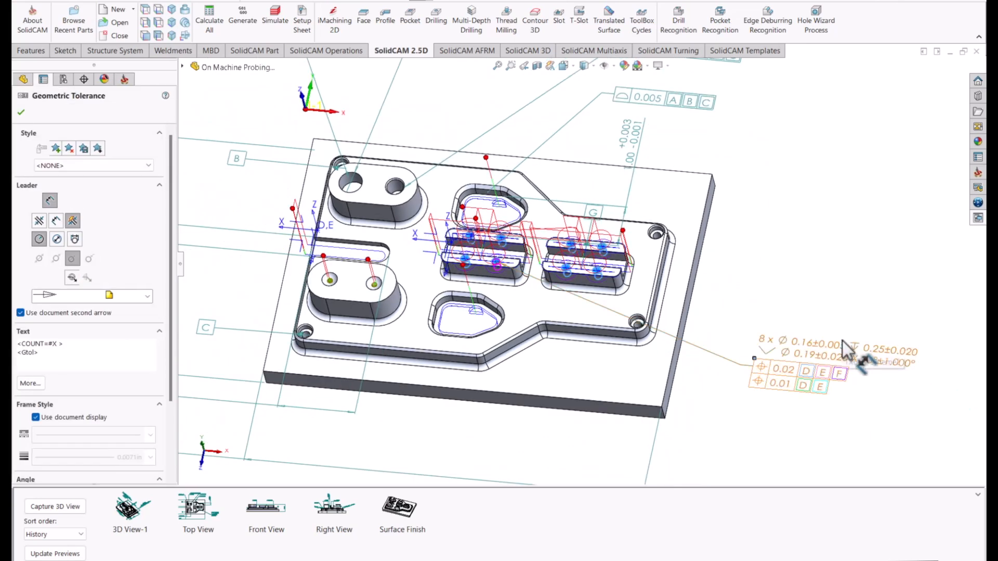
{"action": "scroll", "coordinate": [715, 313], "scroll_direction": "down", "scroll_amount": 2}
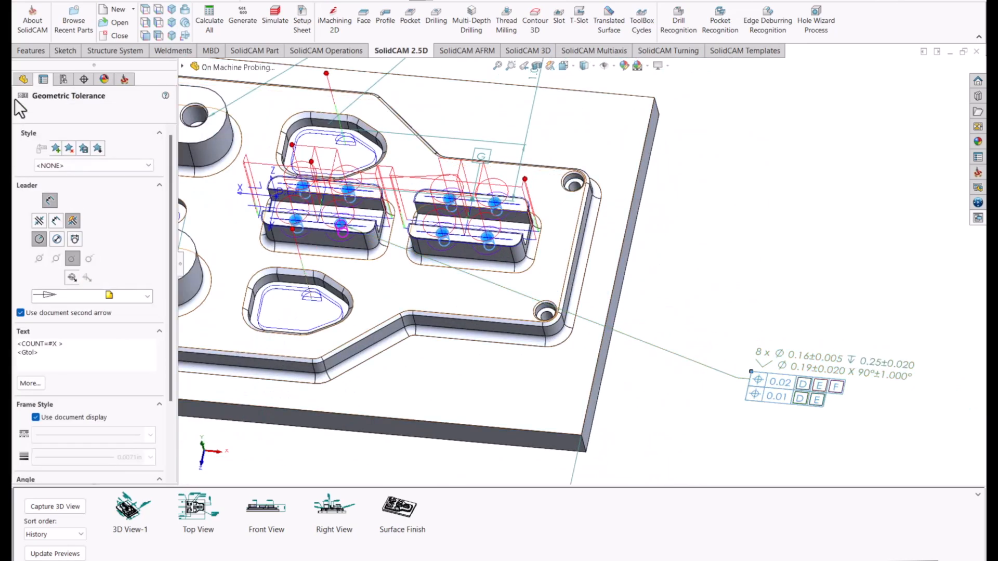
{"action": "left_click", "coordinate": [20, 111]}
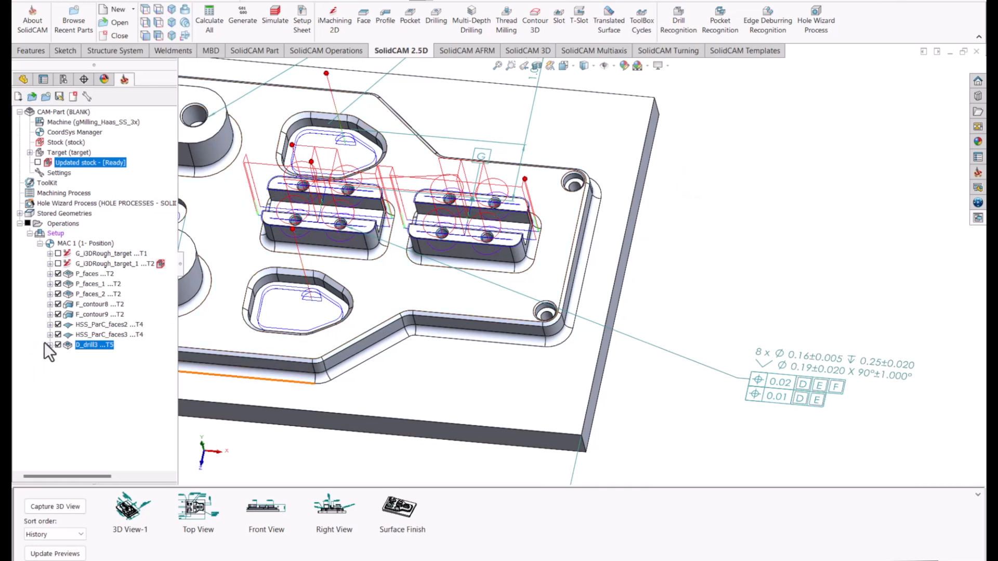
Reopen the spot drilling operation, save it as a copy, and show the copy's tool data.
{"action": "double_click", "coordinate": [66, 348]}
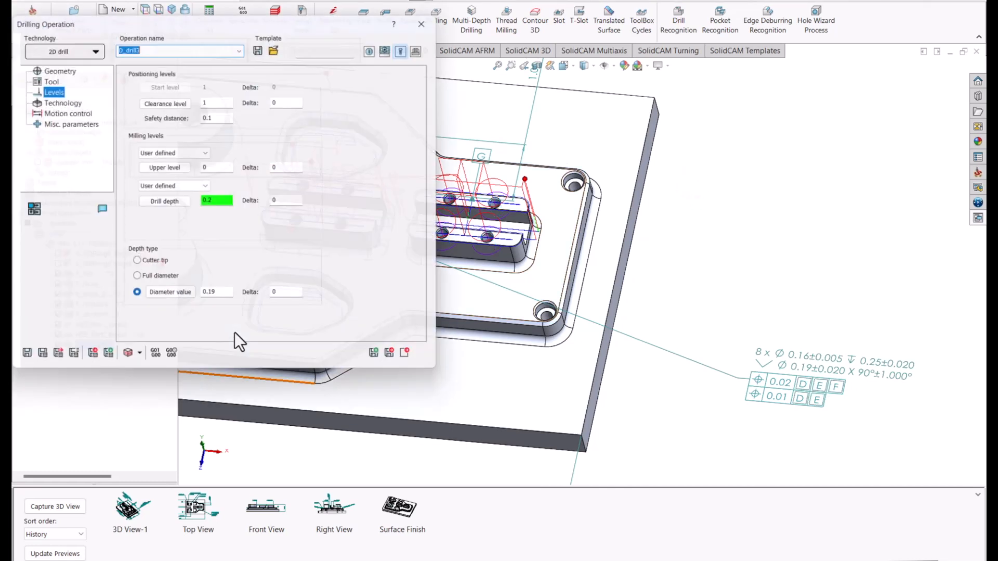
{"action": "left_click", "coordinate": [383, 361]}
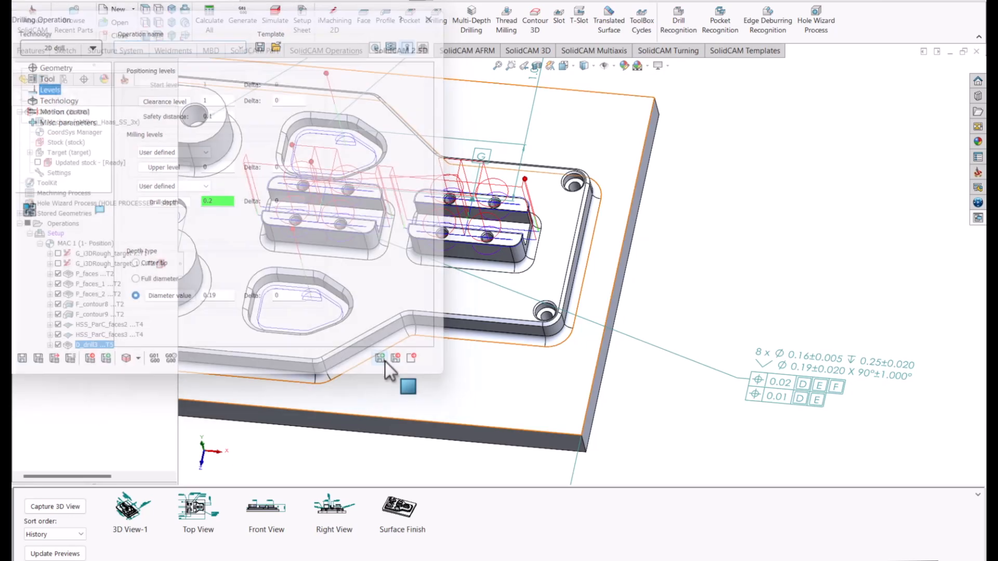
{"action": "left_click", "coordinate": [46, 77]}
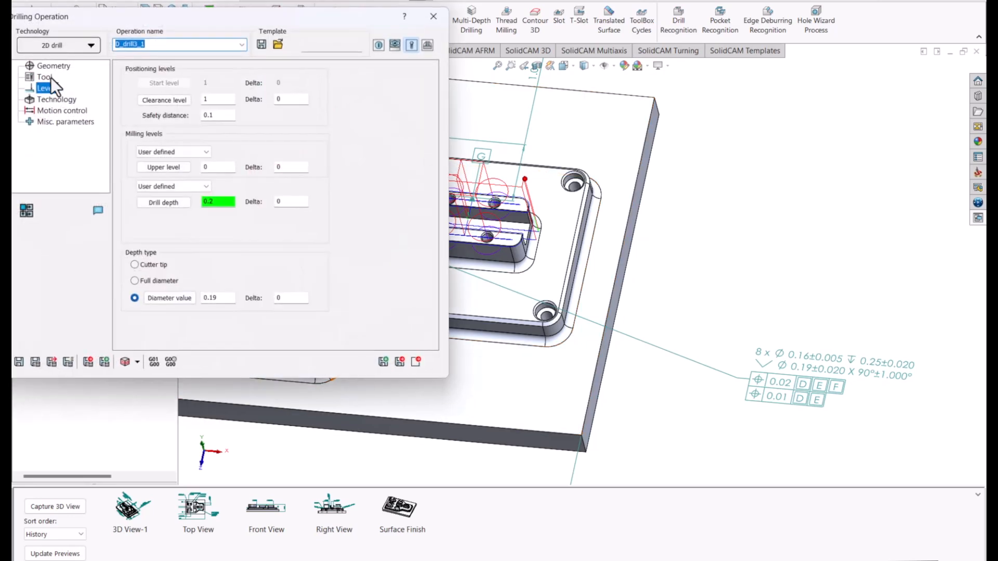
{"action": "left_click", "coordinate": [211, 282]}
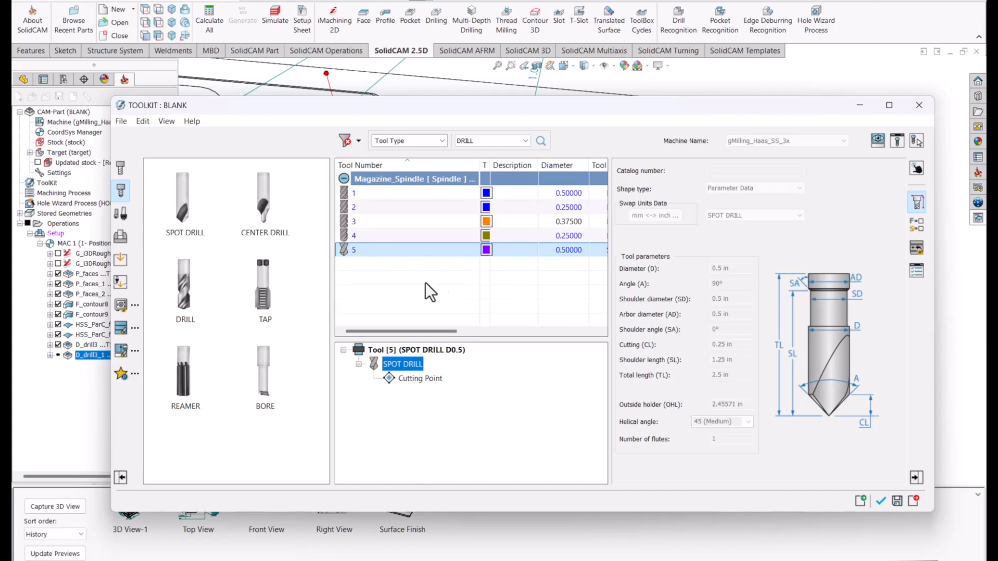
{"action": "left_click", "coordinate": [191, 300]}
{"action": "double_click", "coordinate": [616, 105]}
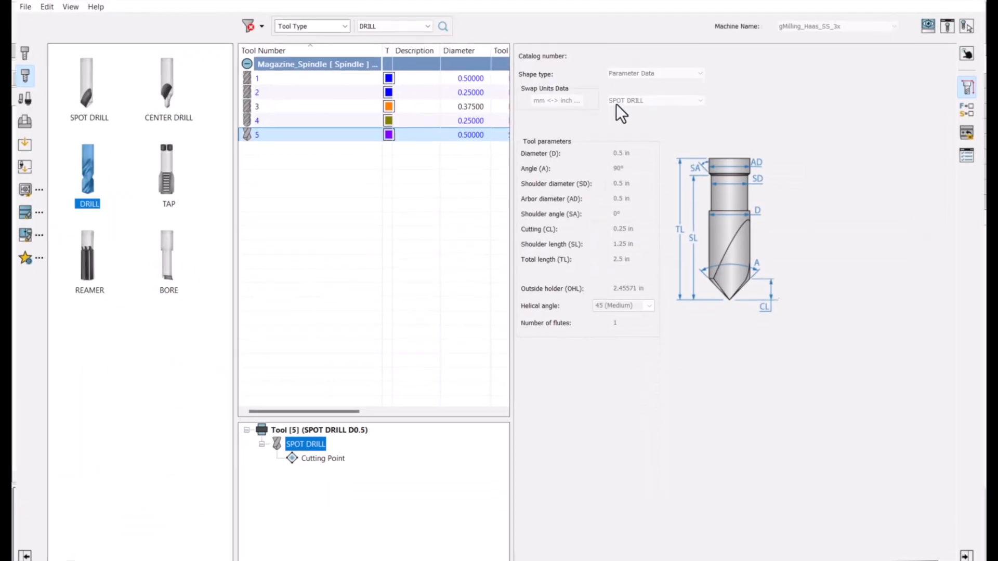
{"action": "double_click", "coordinate": [566, 0]}
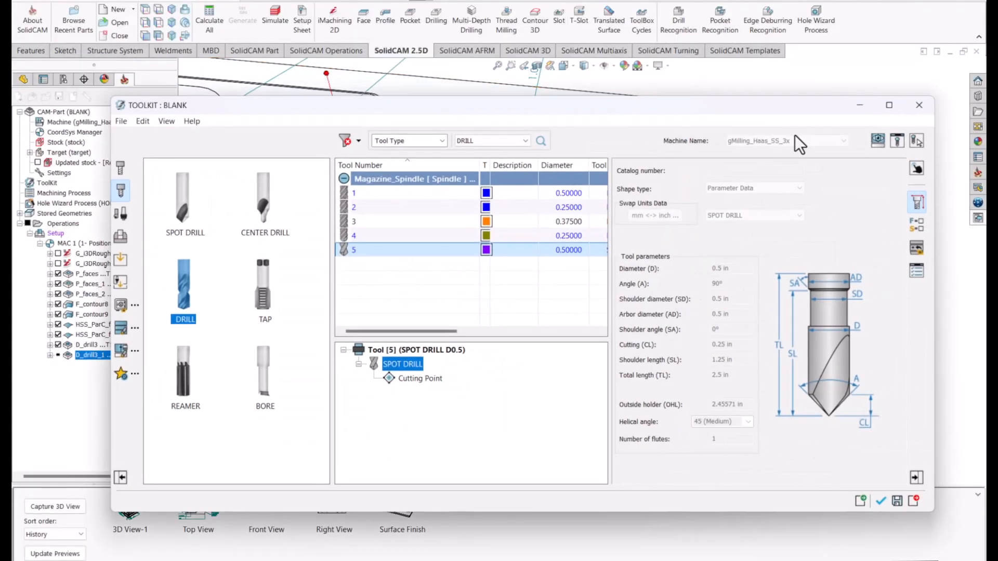
{"action": "left_click", "coordinate": [919, 105]}
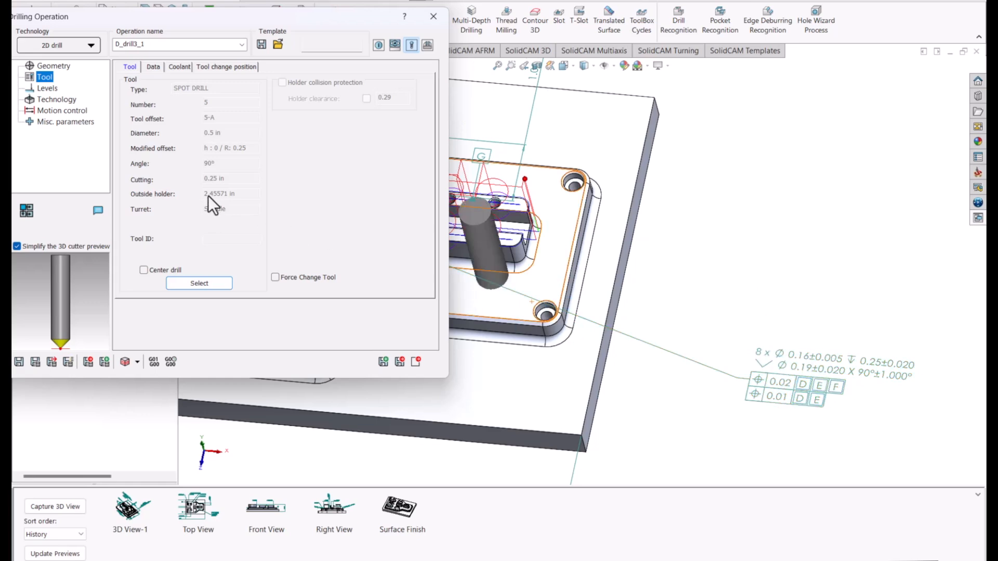
Assign tool 230, the #20 drill with 0.161 in diameter, from the GENERAL (Inch) tool library, filtering the library by drills.
{"action": "left_click", "coordinate": [205, 283]}
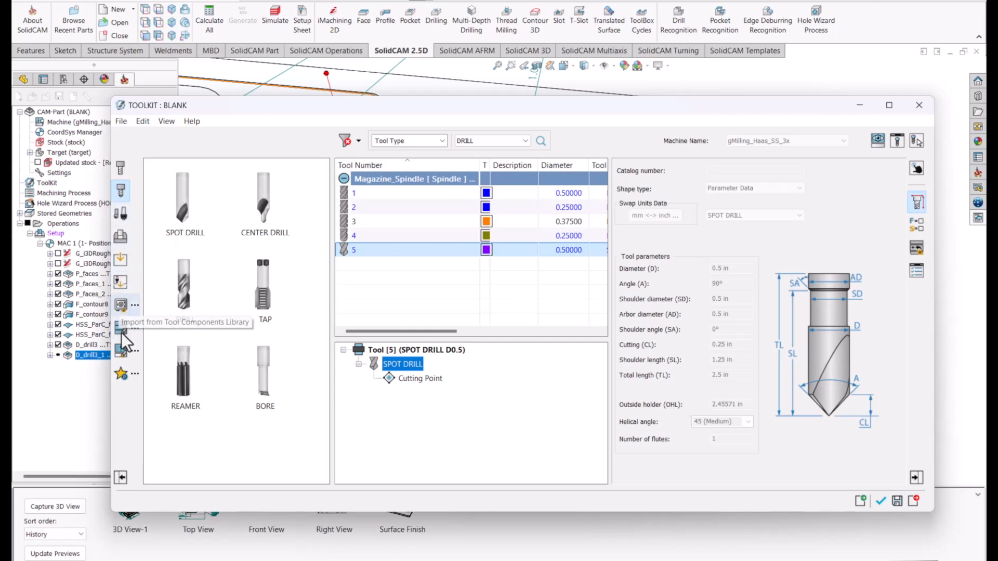
{"action": "left_click", "coordinate": [118, 328]}
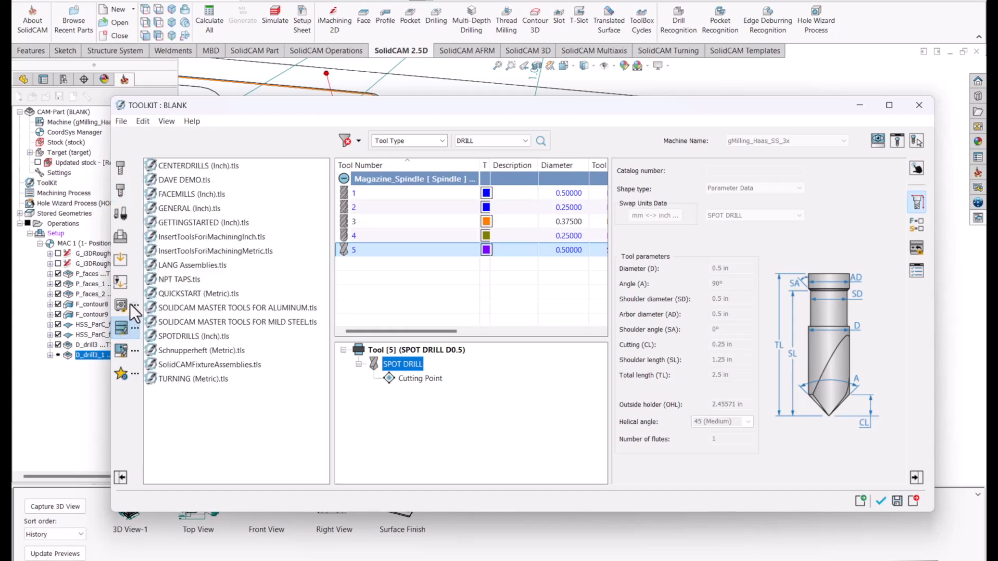
{"action": "left_click", "coordinate": [191, 212]}
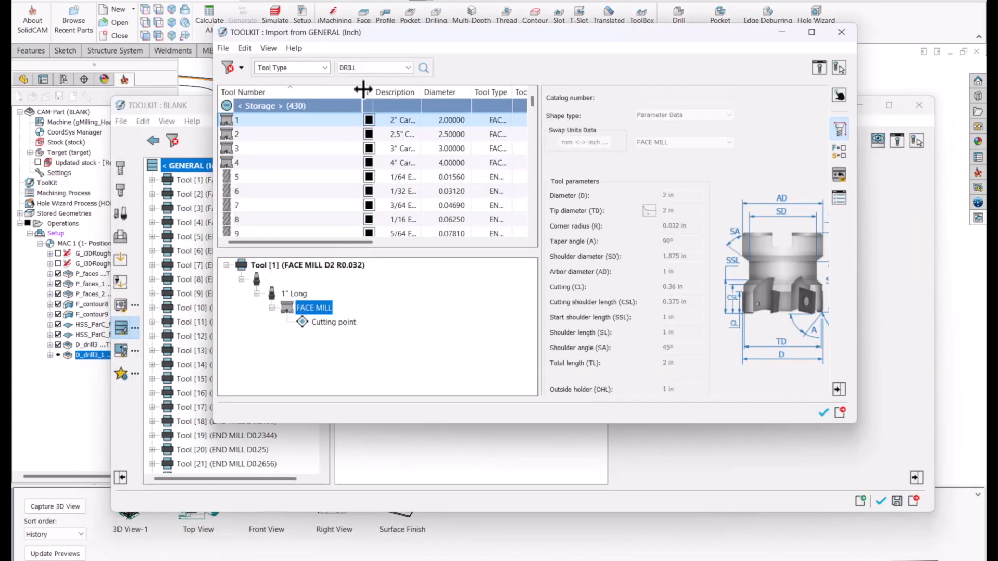
{"action": "left_click", "coordinate": [424, 68]}
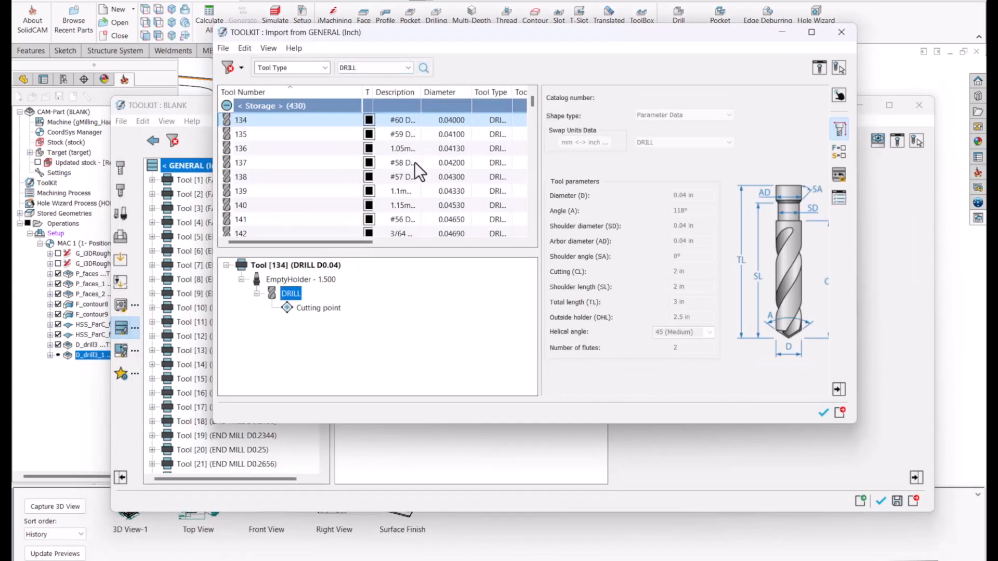
{"action": "scroll", "coordinate": [367, 207], "scroll_direction": "down", "scroll_amount": 9}
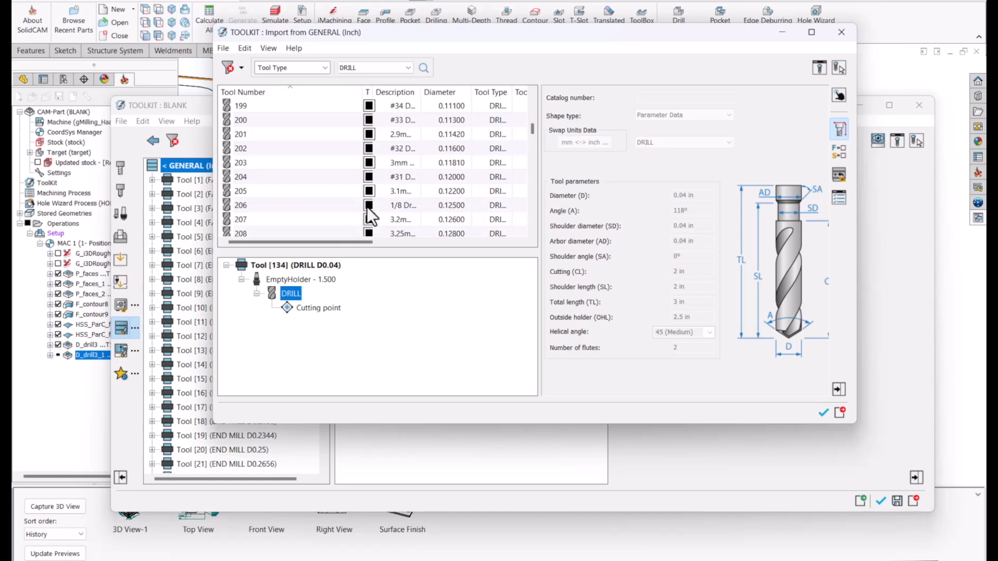
{"action": "left_click", "coordinate": [447, 233]}
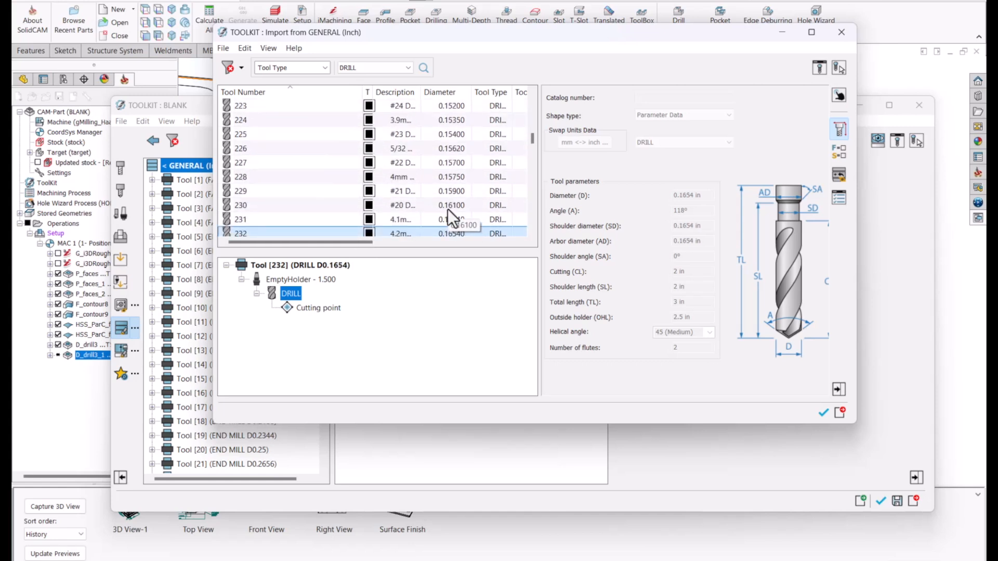
{"action": "left_click", "coordinate": [448, 208]}
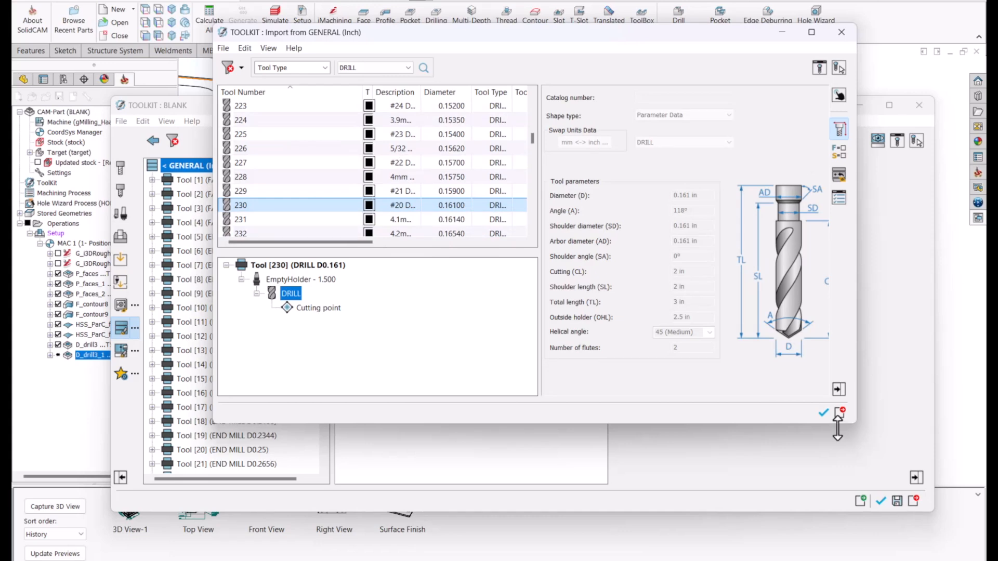
{"action": "left_click", "coordinate": [825, 415]}
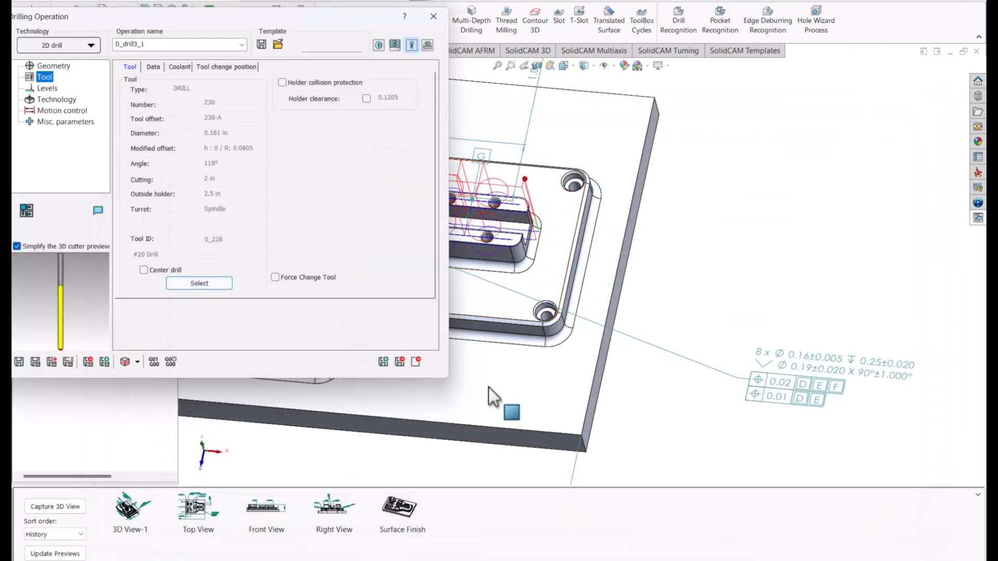
Pick a small hole's bottom edge for a drill depth of 0.45, set the depth type to full diameter, and save and calculate.
{"action": "left_click", "coordinate": [46, 88]}
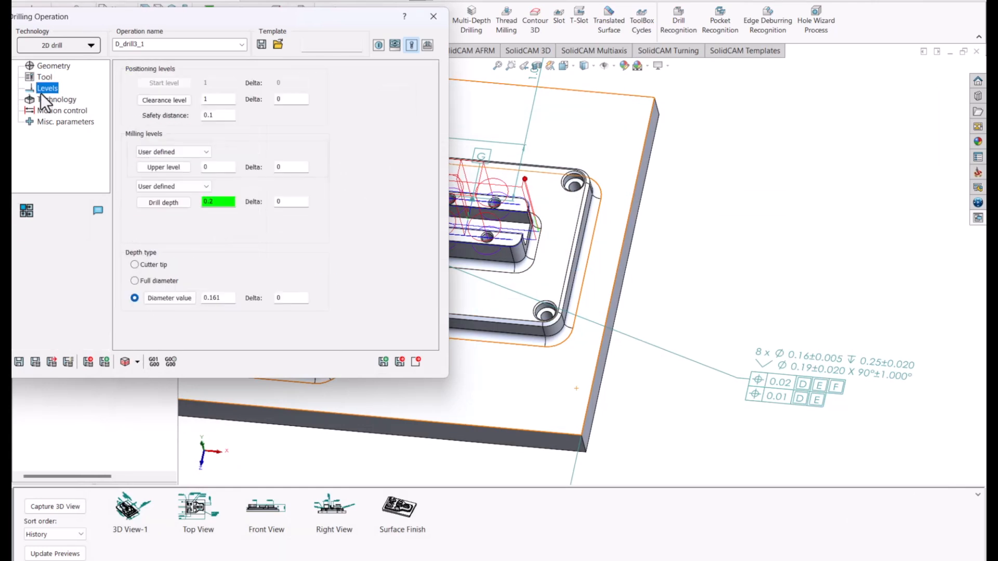
{"action": "left_click", "coordinate": [154, 204]}
{"action": "scroll", "coordinate": [497, 314], "scroll_direction": "down", "scroll_amount": 8}
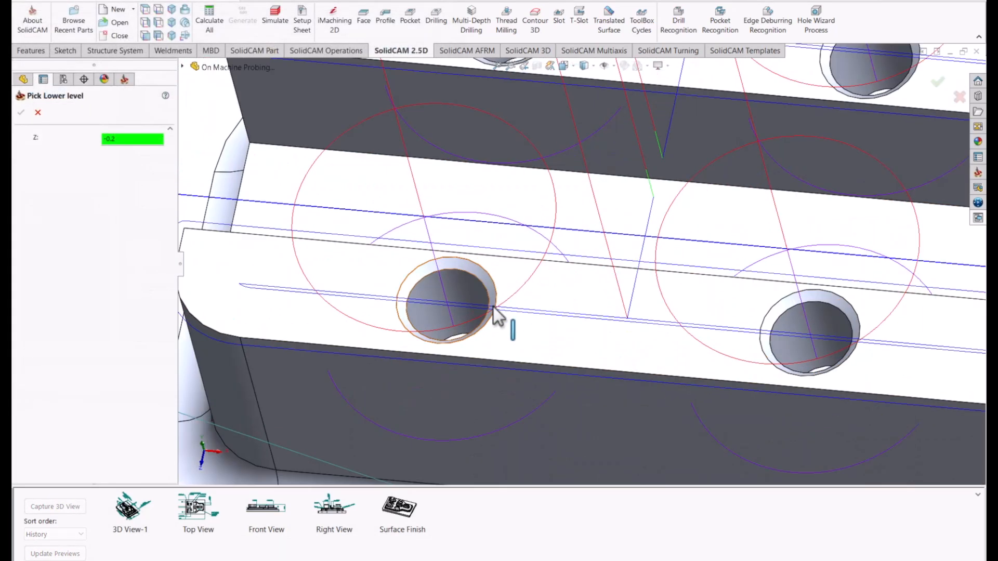
{"action": "middle_click_drag", "start_coordinate": [493, 307], "coordinate": [500, 340]}
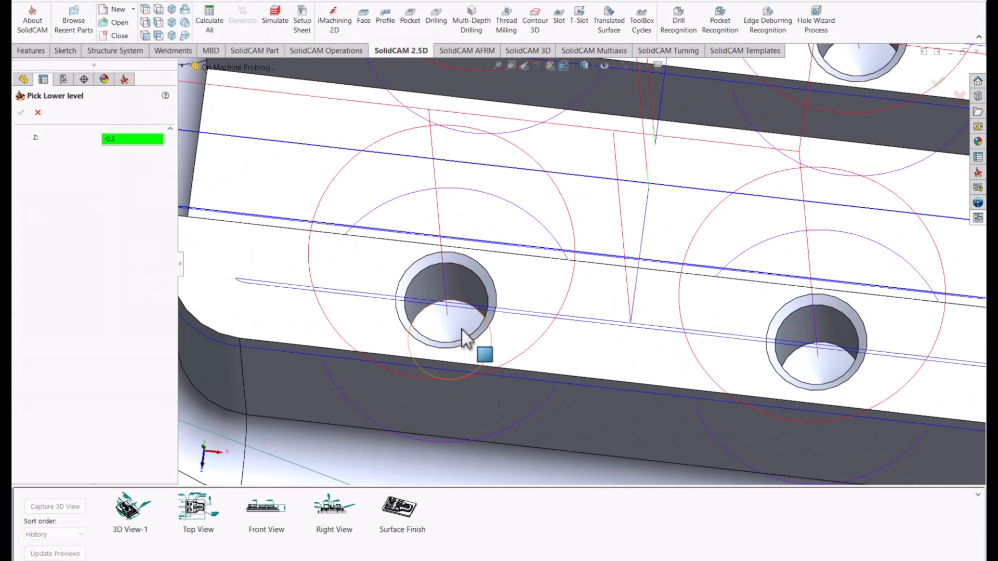
{"action": "scroll", "coordinate": [463, 333], "scroll_direction": "down", "scroll_amount": 5}
{"action": "left_click", "coordinate": [435, 192]}
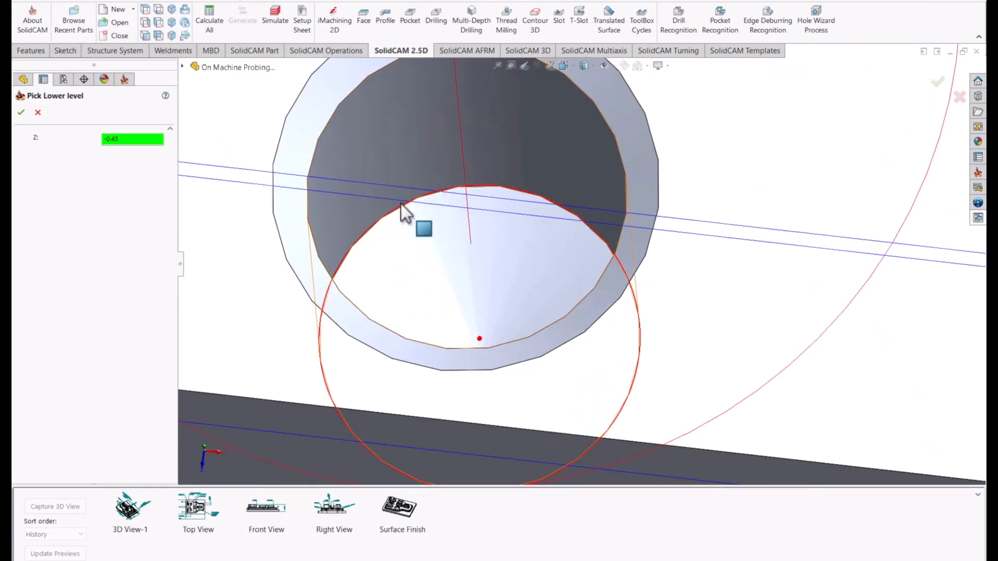
{"action": "left_click", "coordinate": [22, 114]}
{"action": "left_click", "coordinate": [135, 281]}
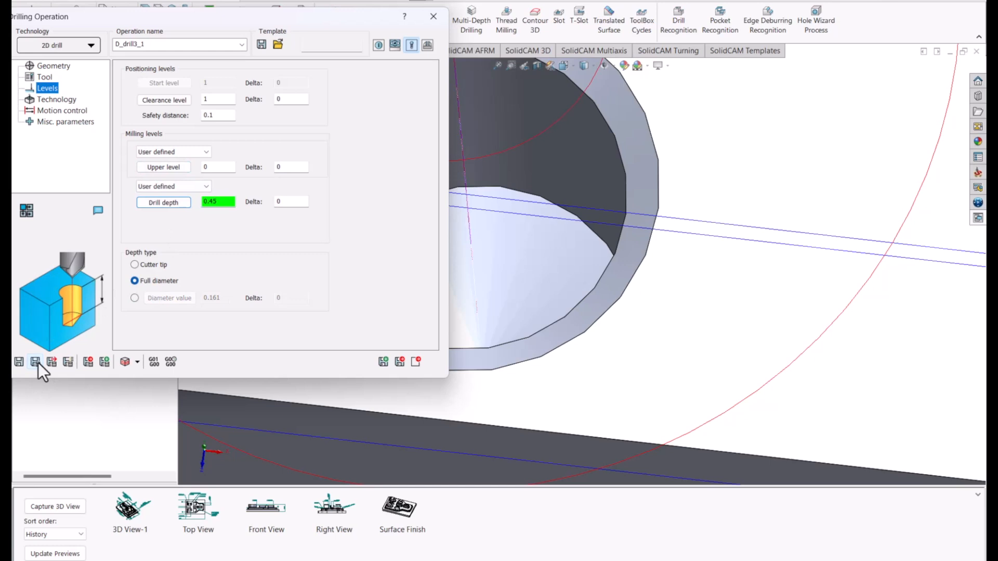
Simulate the #20 drilling operation on the boss holes, then exit the simulator.
{"action": "scroll", "coordinate": [545, 285], "scroll_direction": "up", "scroll_amount": 8}
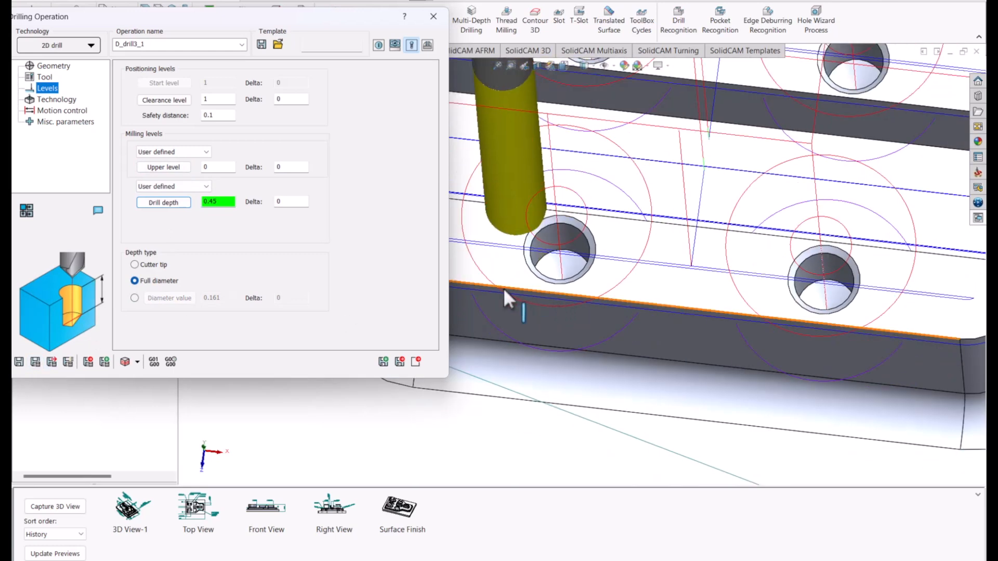
{"action": "left_click", "coordinate": [125, 362]}
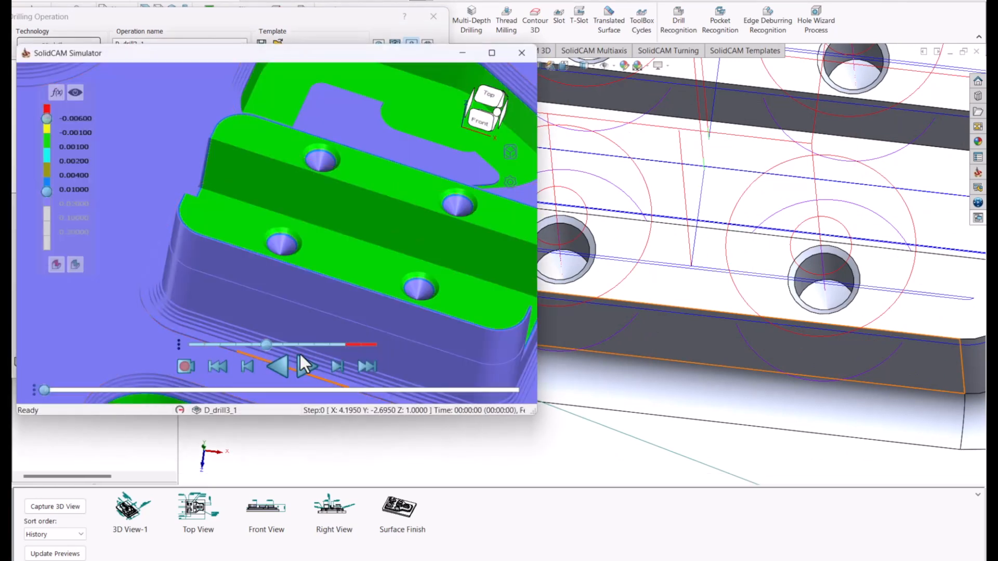
{"action": "left_click", "coordinate": [301, 364]}
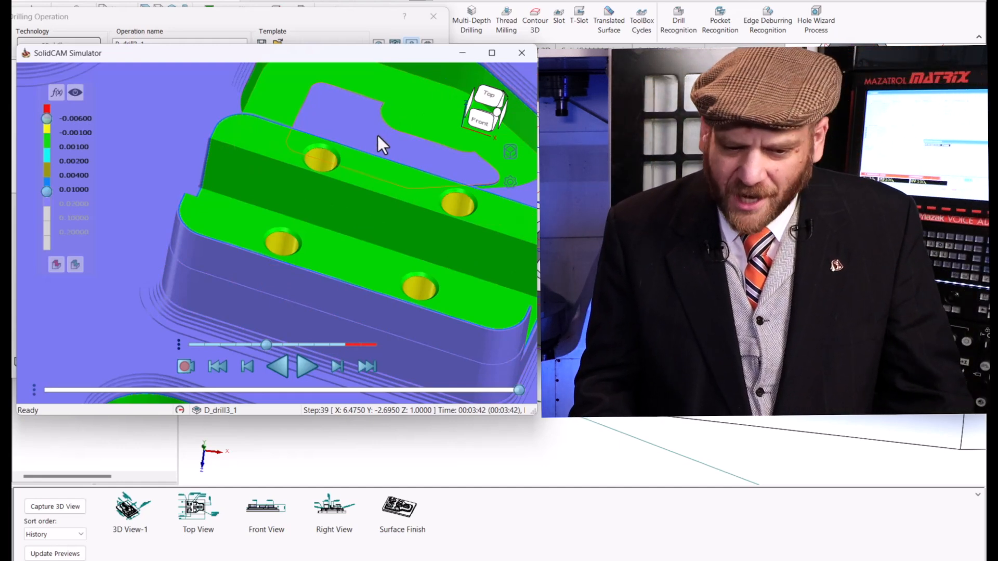
{"action": "left_click", "coordinate": [531, 57]}
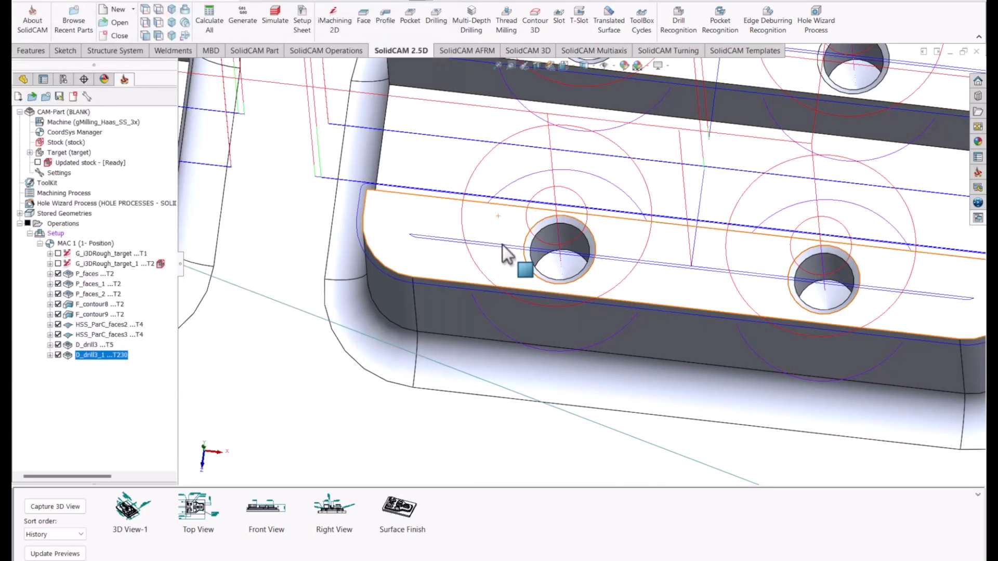
Examine the fillet along the base of the raised platform's outer wall.
{"action": "scroll", "coordinate": [503, 246], "scroll_direction": "up", "scroll_amount": 8}
{"action": "middle_click_drag", "start_coordinate": [484, 278], "coordinate": [496, 304]}
{"action": "scroll", "coordinate": [539, 319], "scroll_direction": "down", "scroll_amount": 5}
{"action": "scroll", "coordinate": [539, 319], "scroll_direction": "down", "scroll_amount": 3}
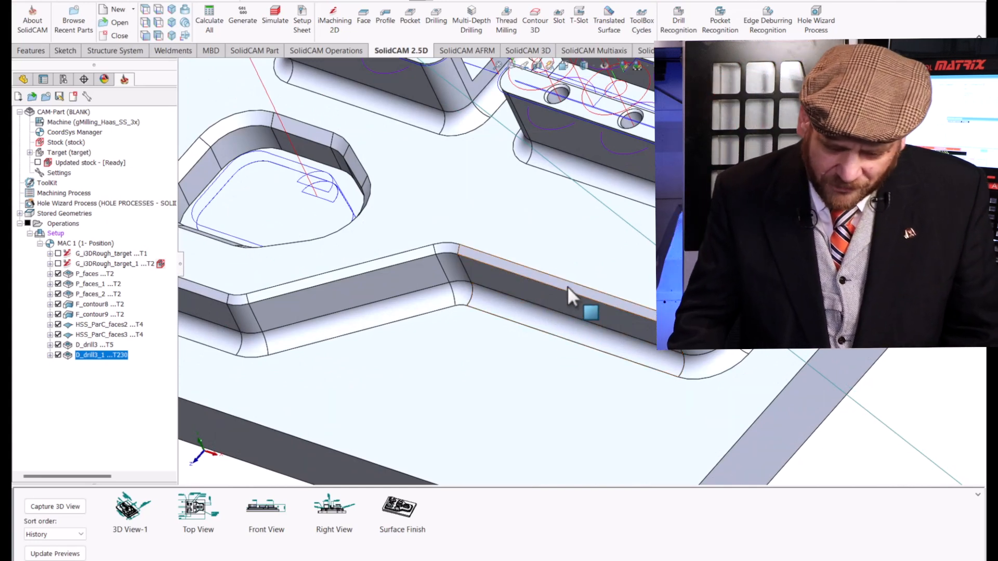
{"action": "left_click", "coordinate": [532, 314]}
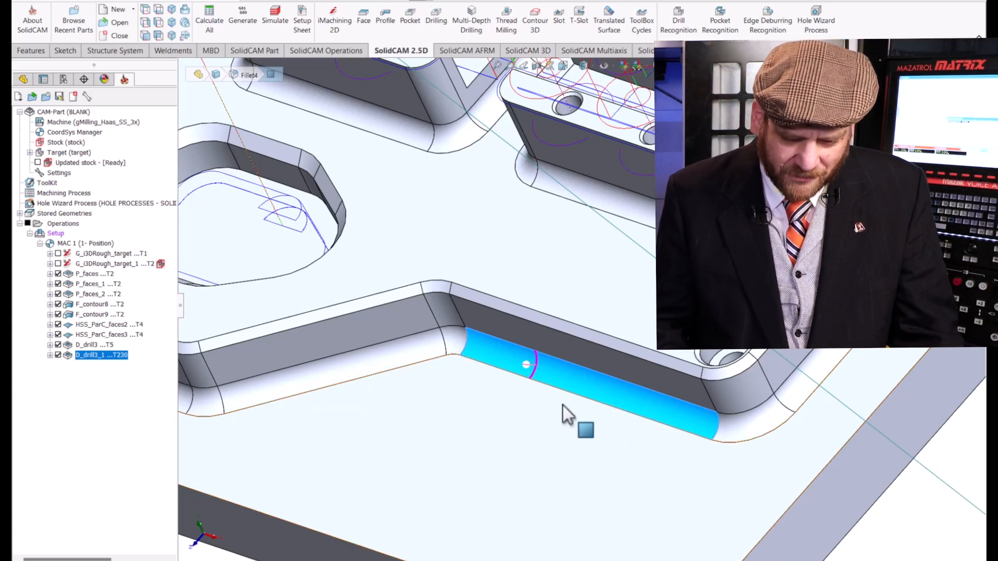
{"action": "scroll", "coordinate": [556, 406], "scroll_direction": "up", "scroll_amount": 3}
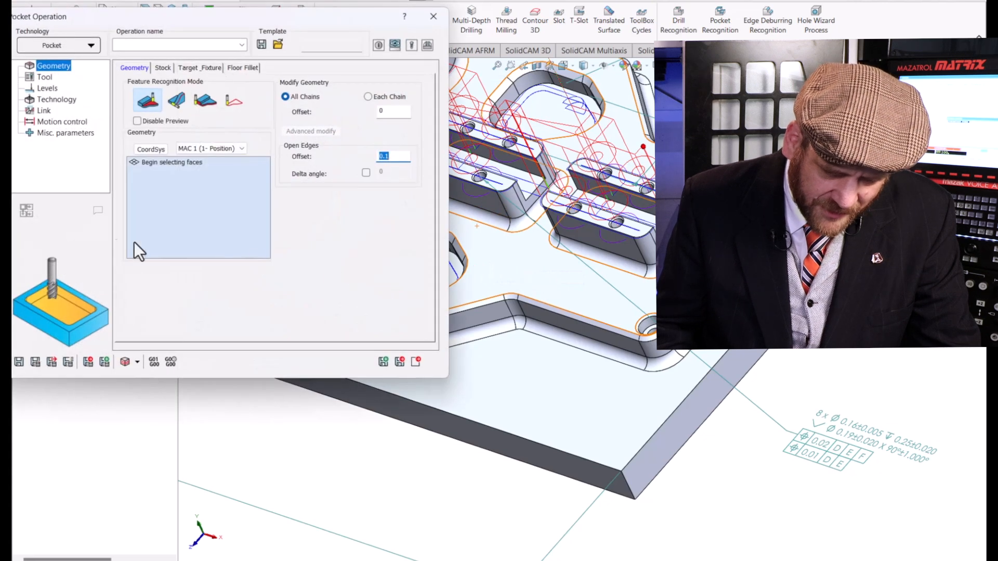
Set the pocket operation's geometry to the platform floor and the outer ledge faces, and assign tool 1, the 0.5 in end mill.
{"action": "left_click", "coordinate": [569, 285]}
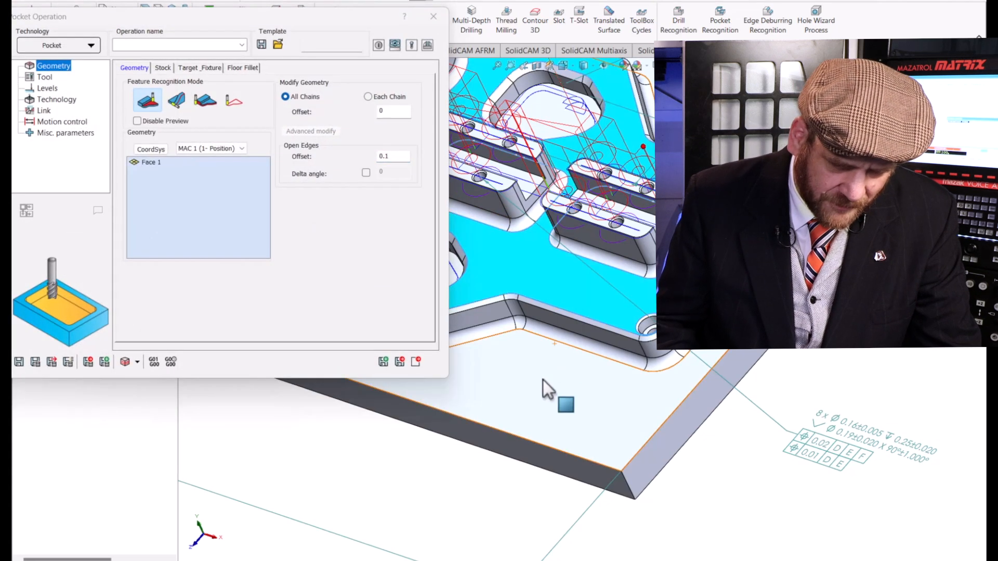
{"action": "left_click", "coordinate": [538, 385]}
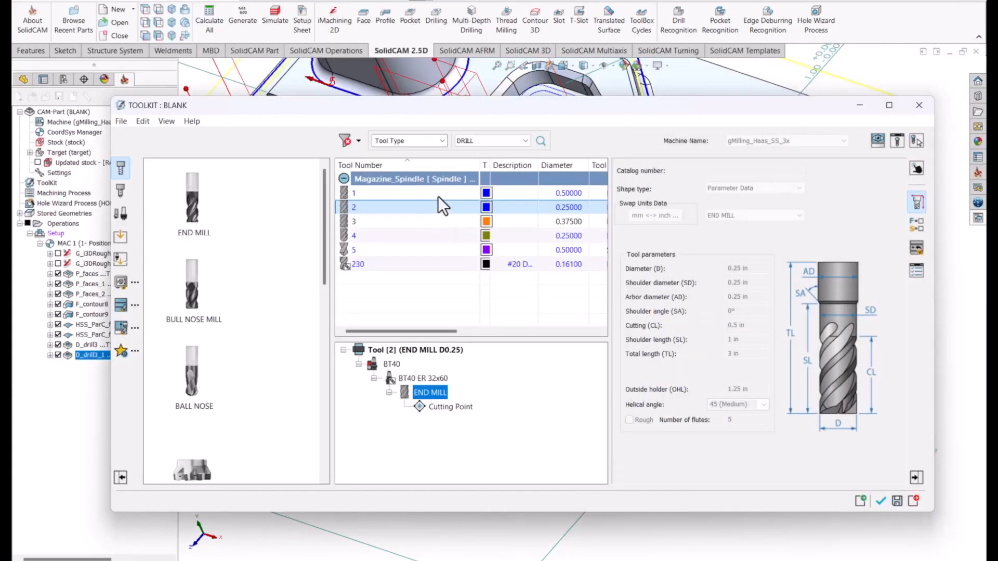
{"action": "left_click", "coordinate": [438, 196]}
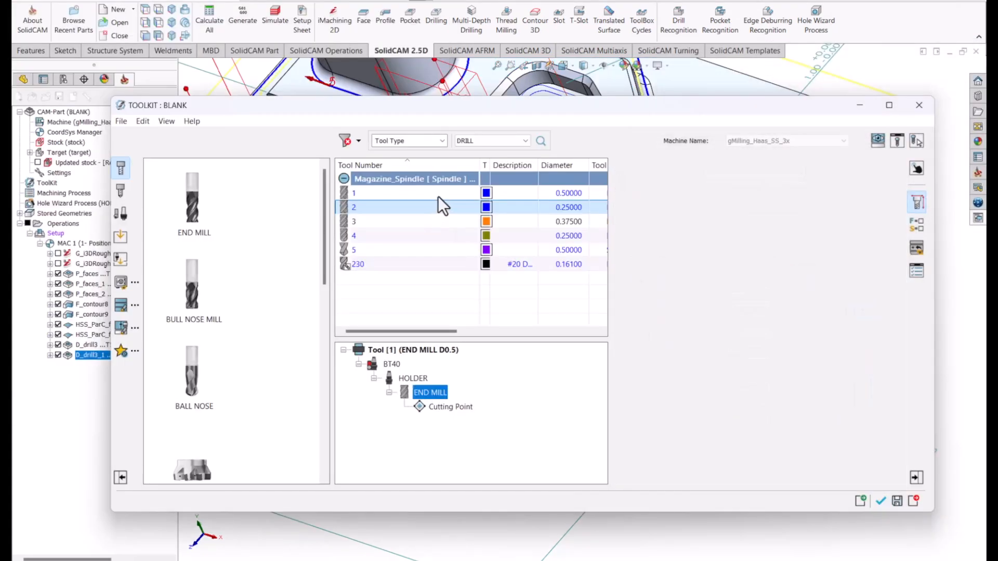
{"action": "left_click", "coordinate": [881, 501]}
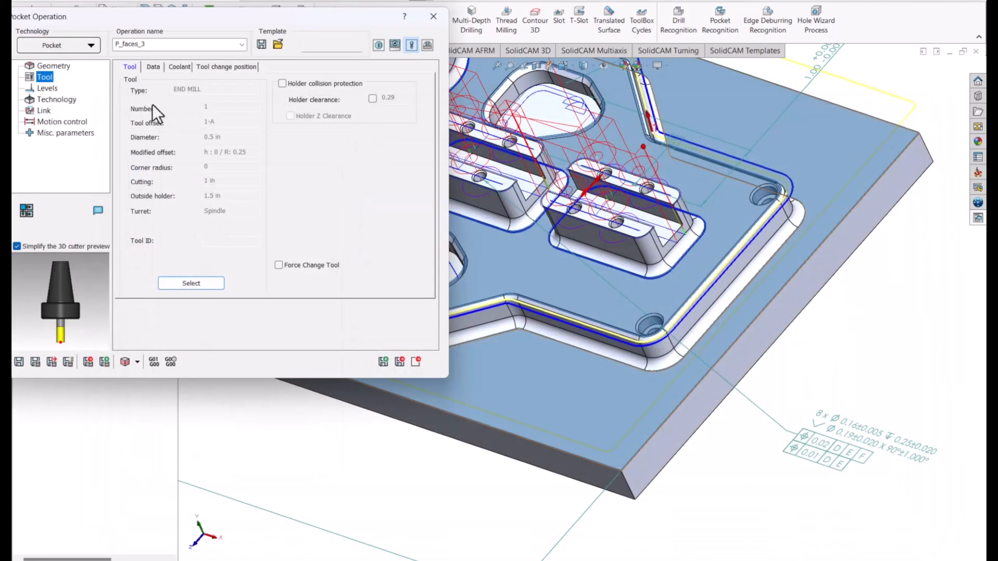
Save and calculate the floor pocket operation, inspect its toolpath over both faces, and close the operation.
{"action": "left_click", "coordinate": [38, 363]}
{"action": "middle_click_drag", "start_coordinate": [498, 306], "coordinate": [531, 250]}
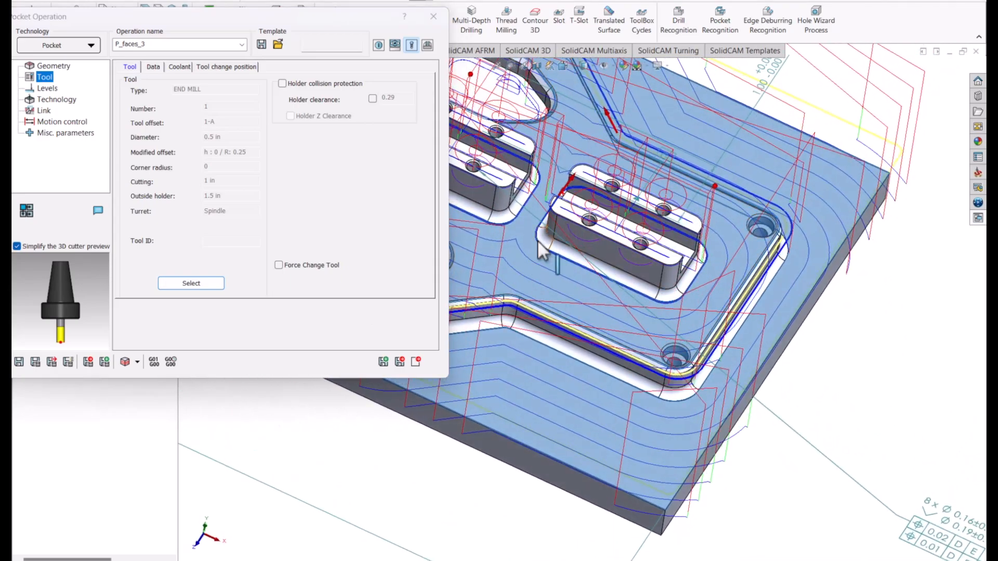
{"action": "scroll", "coordinate": [537, 239], "scroll_direction": "down", "scroll_amount": 4}
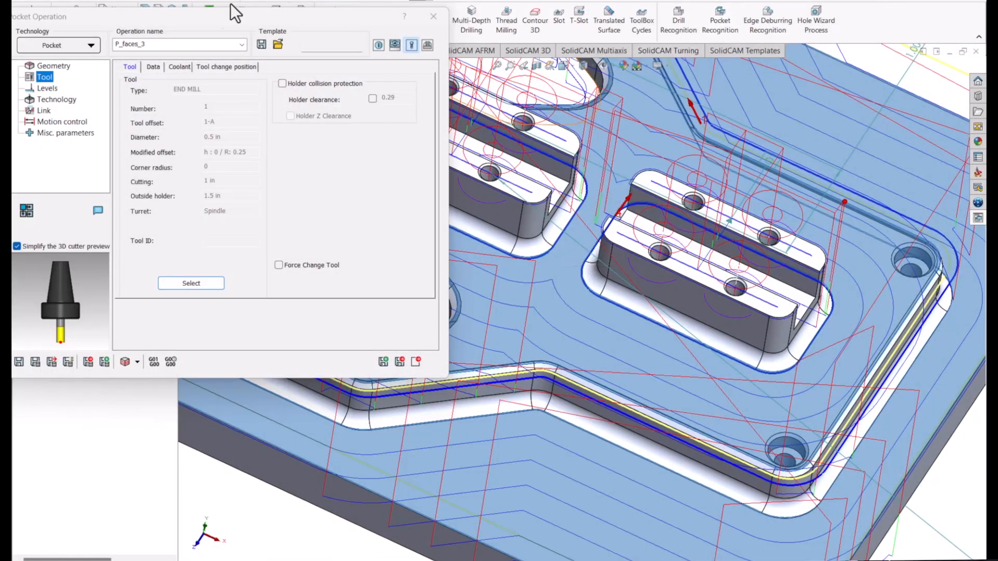
{"action": "left_click", "coordinate": [434, 14]}
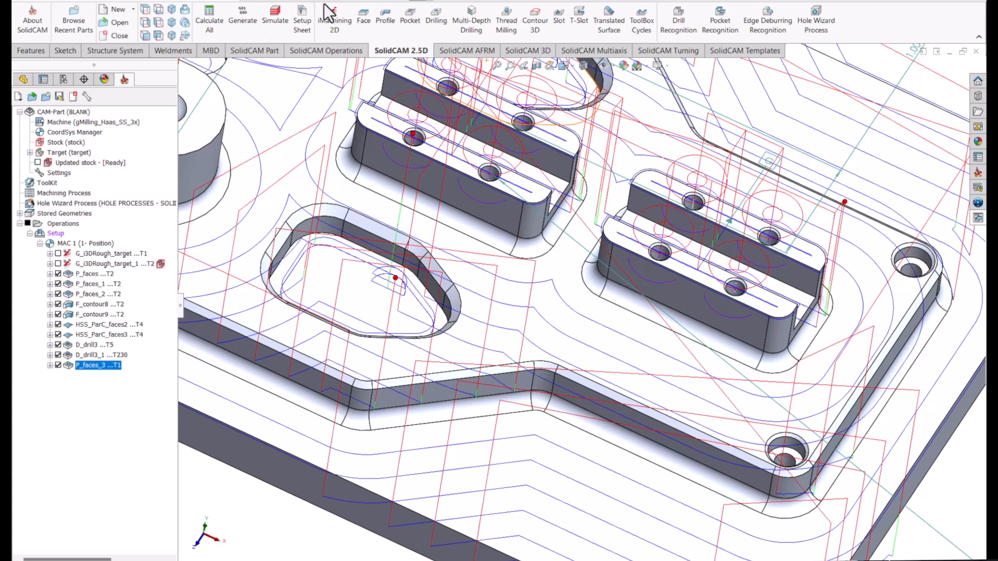
Create a profile operation and define its geometry as the closed chain along the base of the platform's outer wall.
{"action": "left_click", "coordinate": [389, 20]}
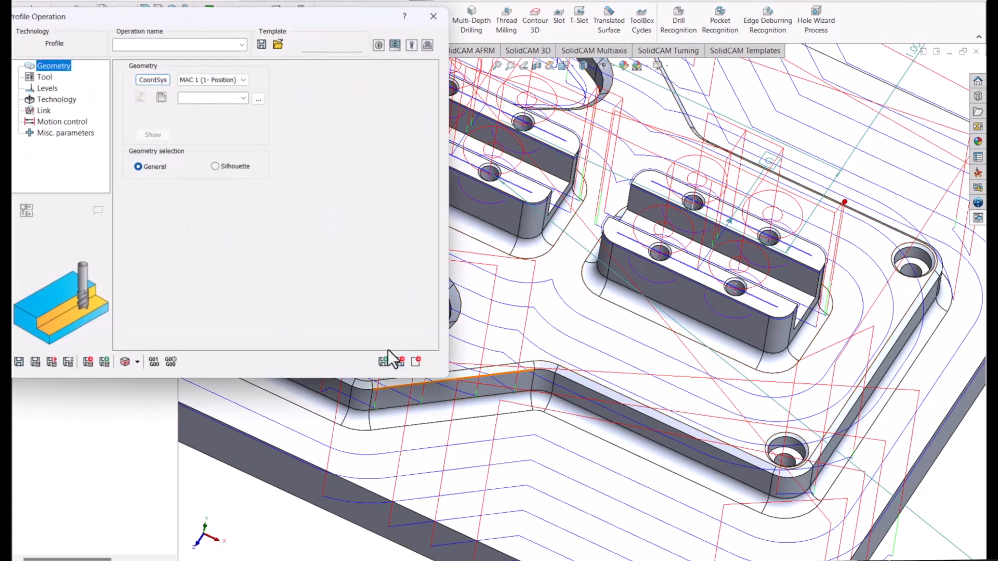
{"action": "left_click", "coordinate": [161, 97]}
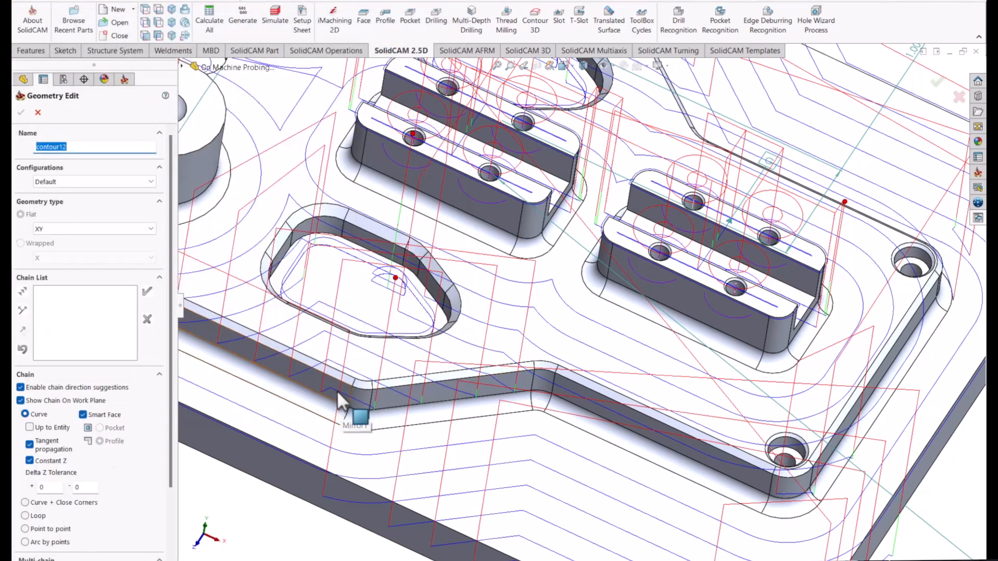
{"action": "scroll", "coordinate": [338, 393], "scroll_direction": "up", "scroll_amount": 6}
{"action": "scroll", "coordinate": [417, 230], "scroll_direction": "down", "scroll_amount": 4}
{"action": "scroll", "coordinate": [547, 233], "scroll_direction": "down", "scroll_amount": 4}
{"action": "middle_click_drag", "start_coordinate": [551, 235], "coordinate": [637, 459]}
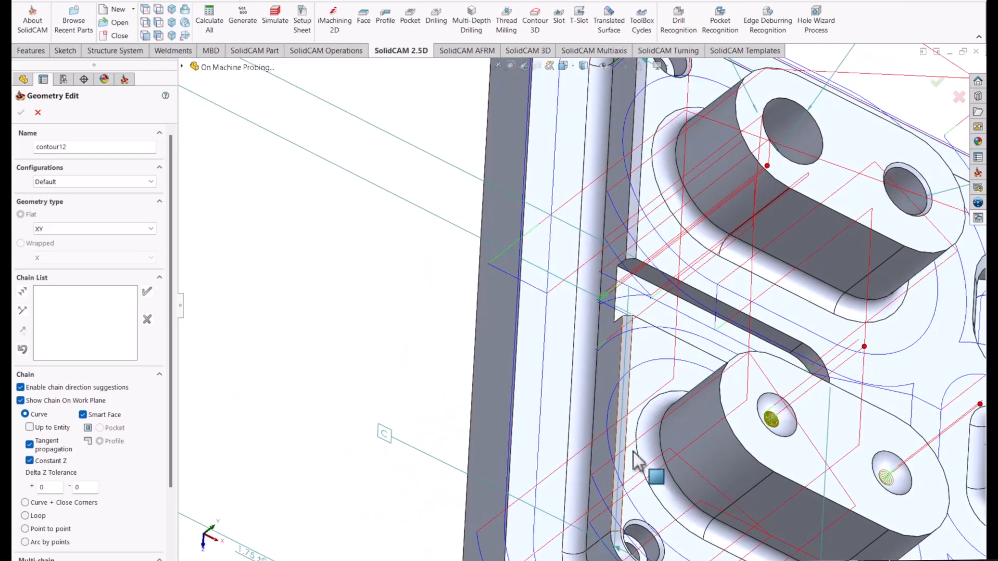
{"action": "left_click", "coordinate": [591, 541]}
{"action": "scroll", "coordinate": [587, 534], "scroll_direction": "up", "scroll_amount": 5}
{"action": "middle_click_drag", "start_coordinate": [566, 436], "coordinate": [506, 367]}
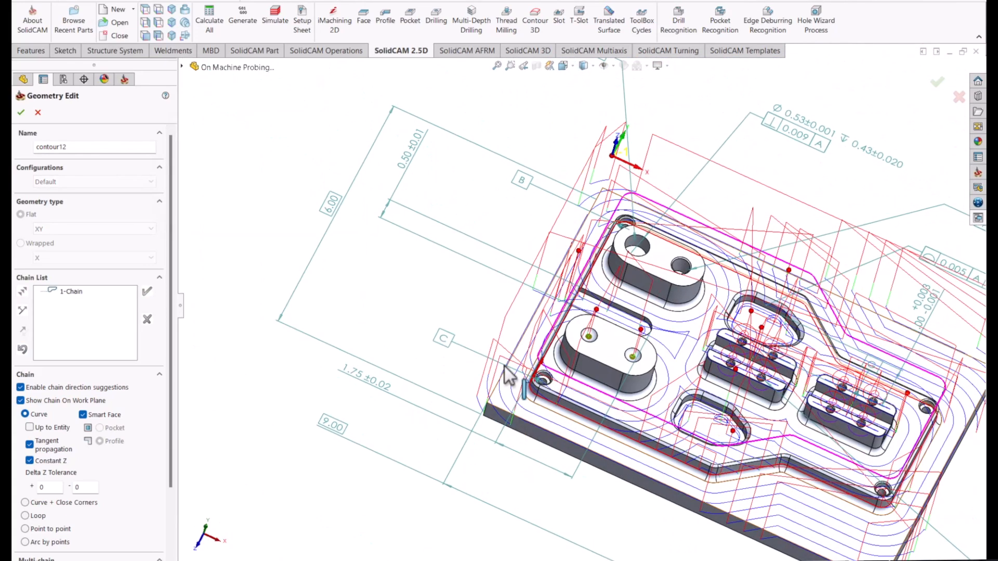
{"action": "left_click", "coordinate": [21, 113]}
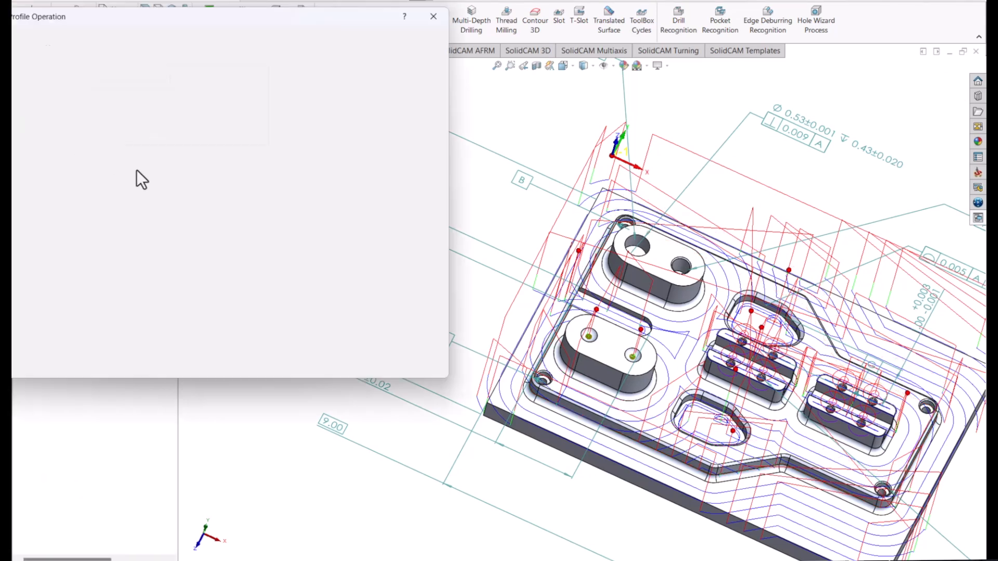
Assign tool 3, the 0.375 in bull nose mill with 0.118 in corner radius, to the profile operation.
{"action": "left_click", "coordinate": [45, 78]}
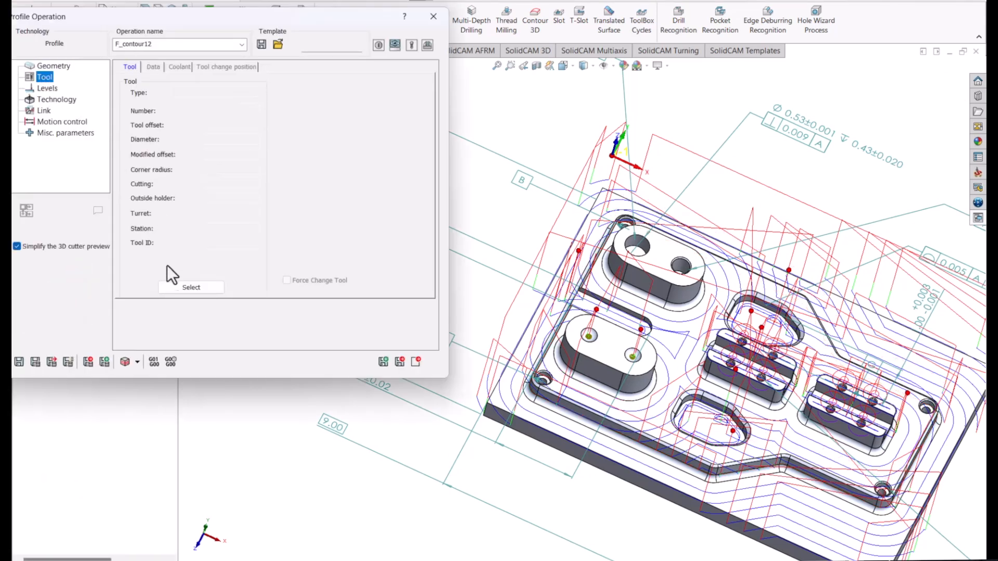
{"action": "left_click", "coordinate": [177, 286]}
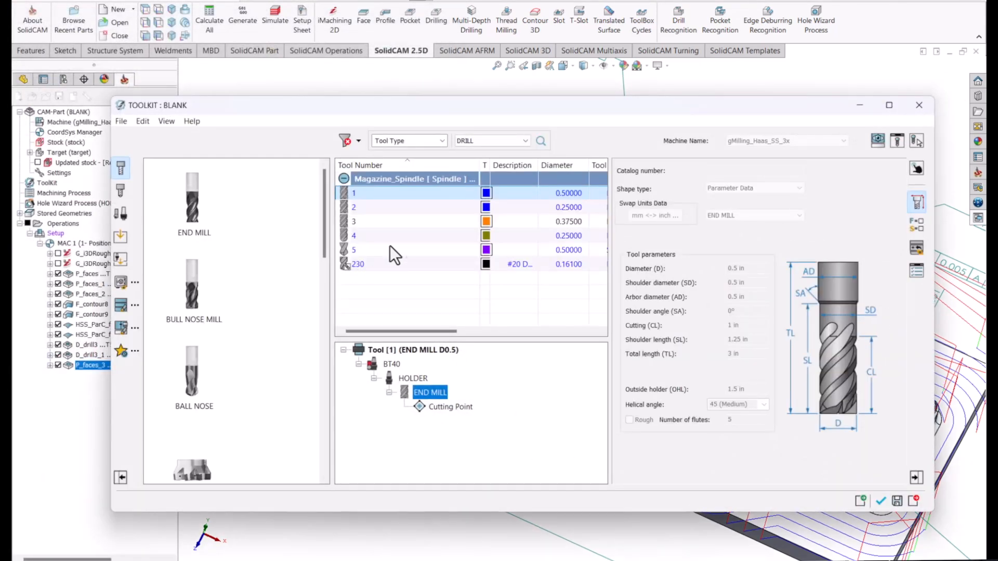
{"action": "left_click", "coordinate": [393, 222]}
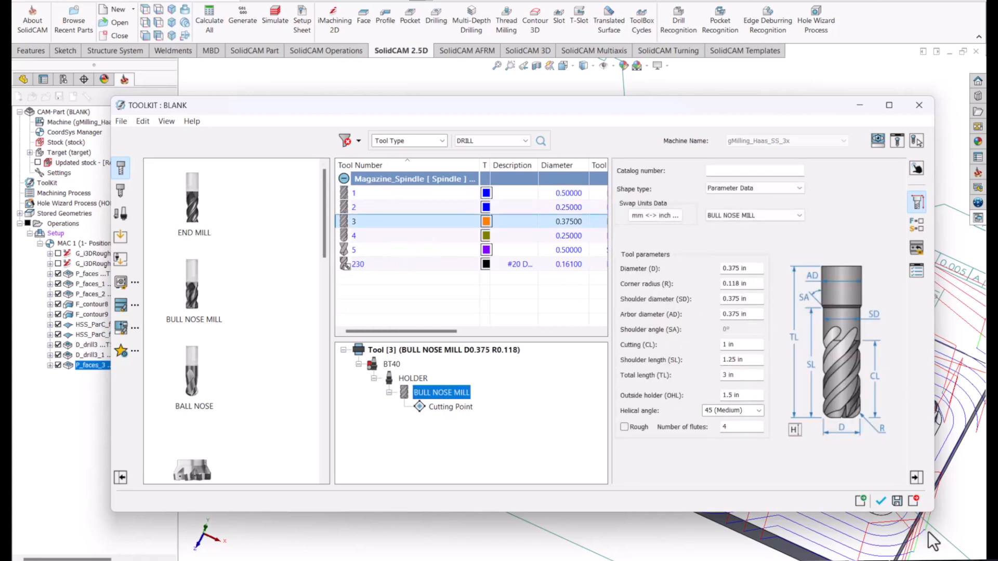
{"action": "left_click", "coordinate": [878, 502]}
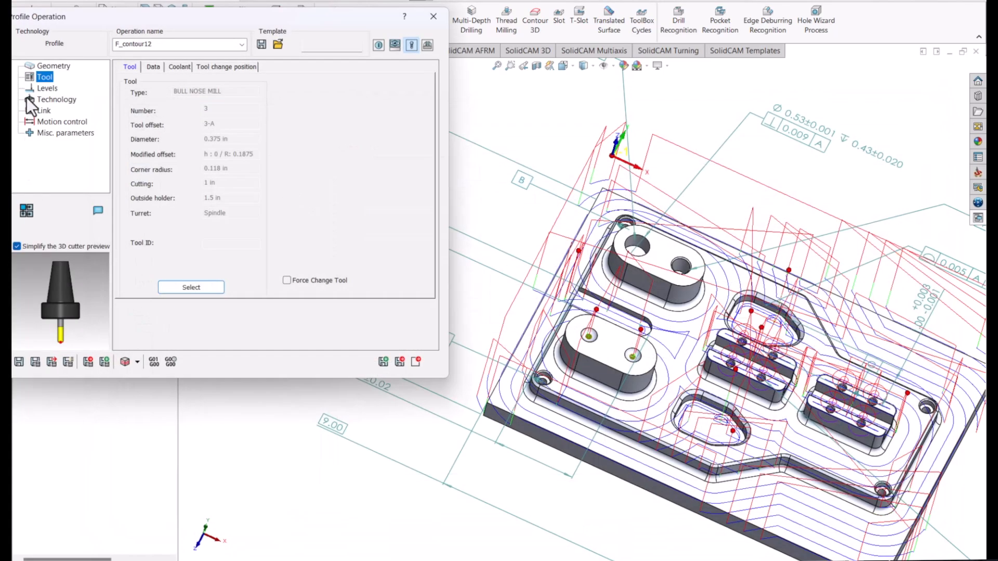
Pick the outer ledge face for a profile depth of 1.25, and save and calculate the operation.
{"action": "left_click", "coordinate": [46, 89]}
{"action": "left_click", "coordinate": [144, 256]}
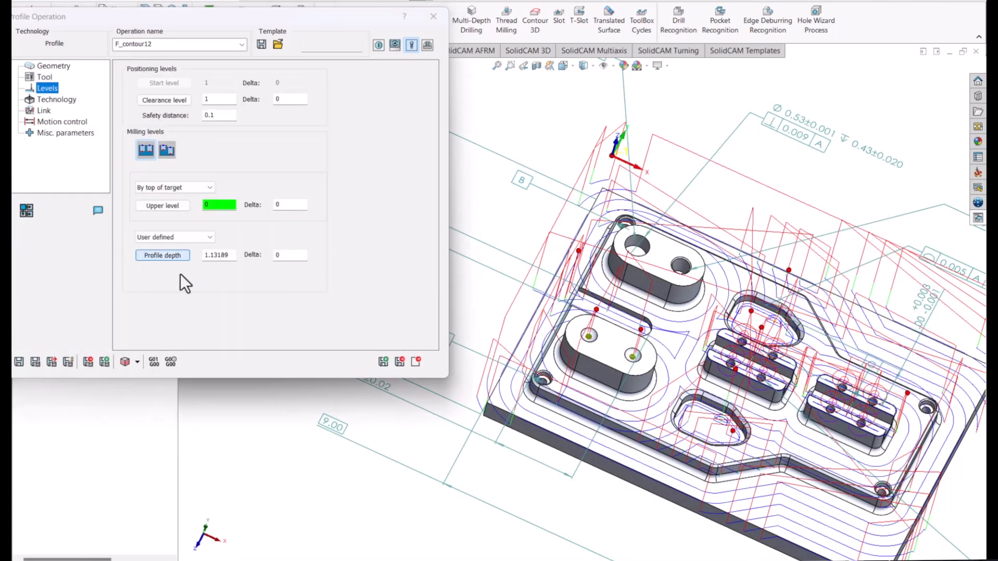
{"action": "left_click", "coordinate": [521, 406]}
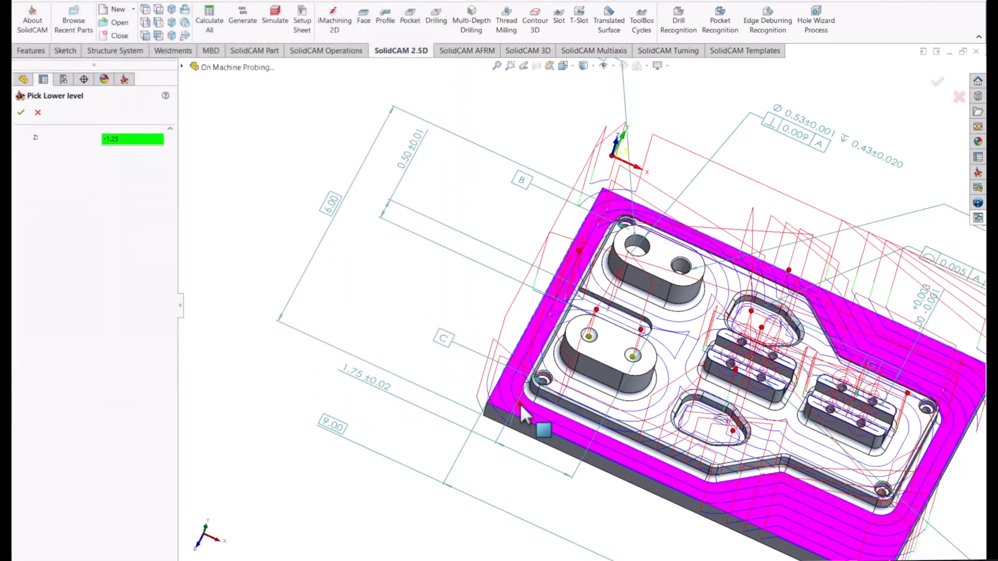
{"action": "left_click", "coordinate": [26, 111]}
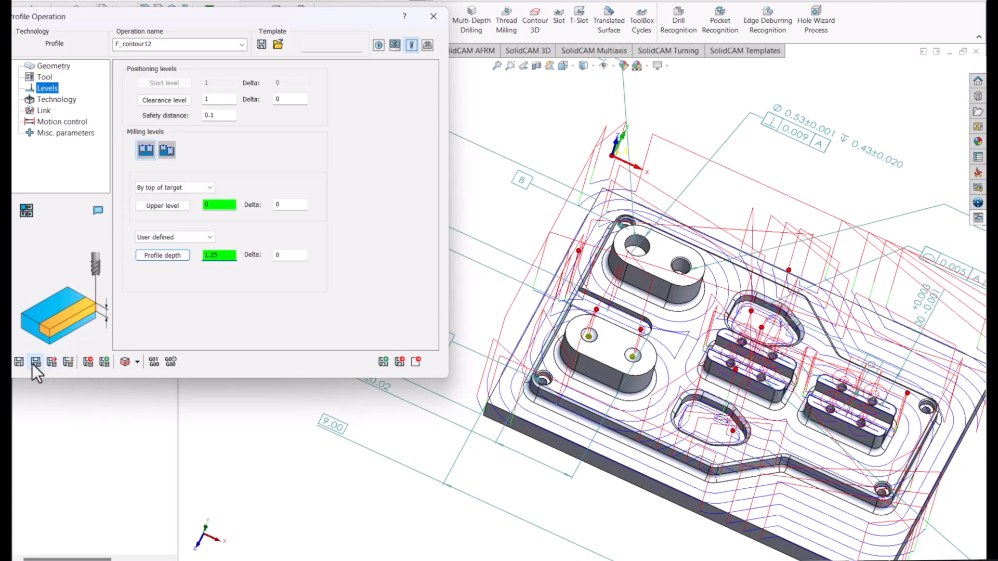
Simulate the outer wall profile operation, then exit the simulator.
{"action": "left_click", "coordinate": [124, 362]}
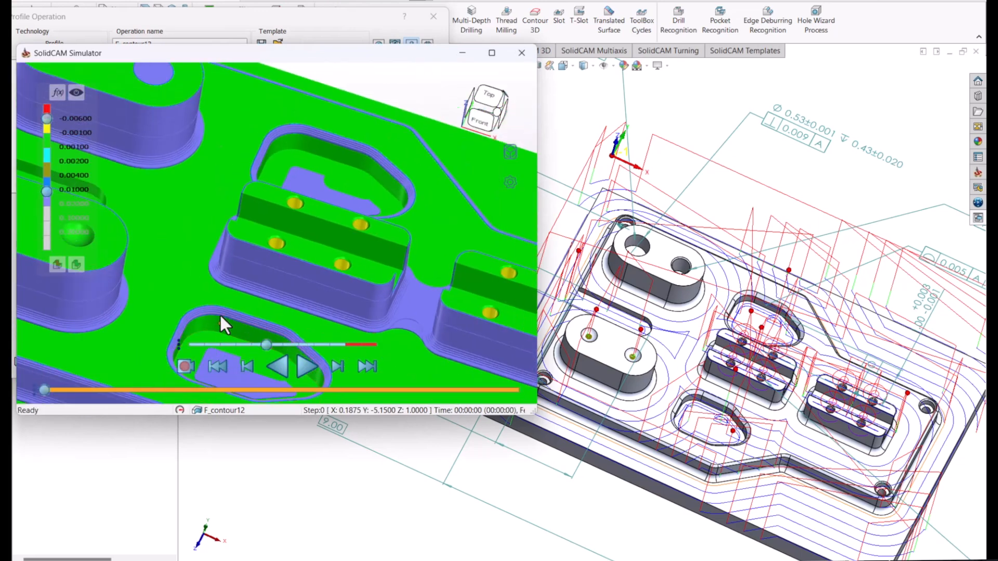
{"action": "left_click", "coordinate": [300, 365]}
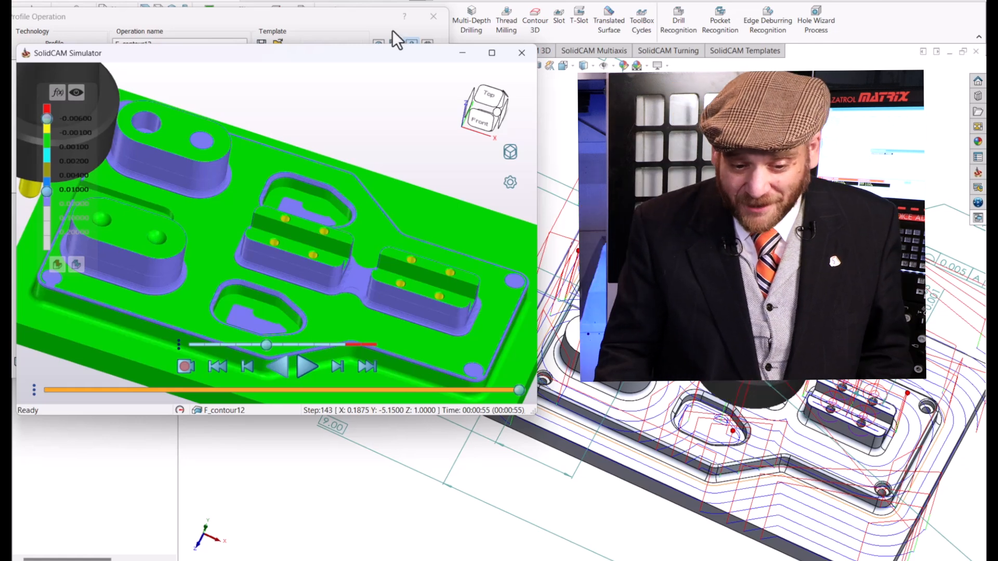
{"action": "left_click", "coordinate": [522, 53]}
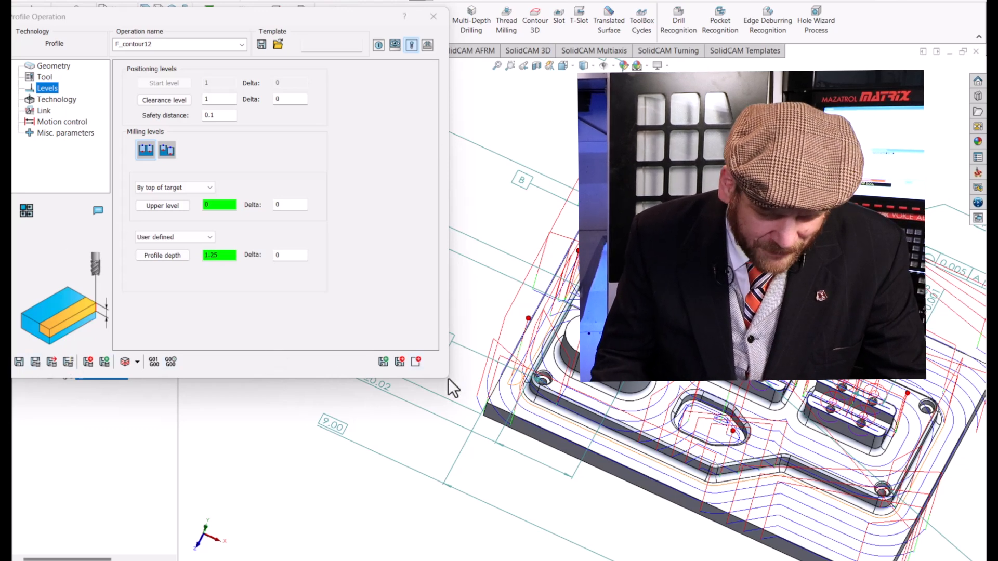
Save the profile operation as a copy and start a new geometry, chaining the wall-base edges of the two oval bosses.
{"action": "left_click", "coordinate": [383, 361]}
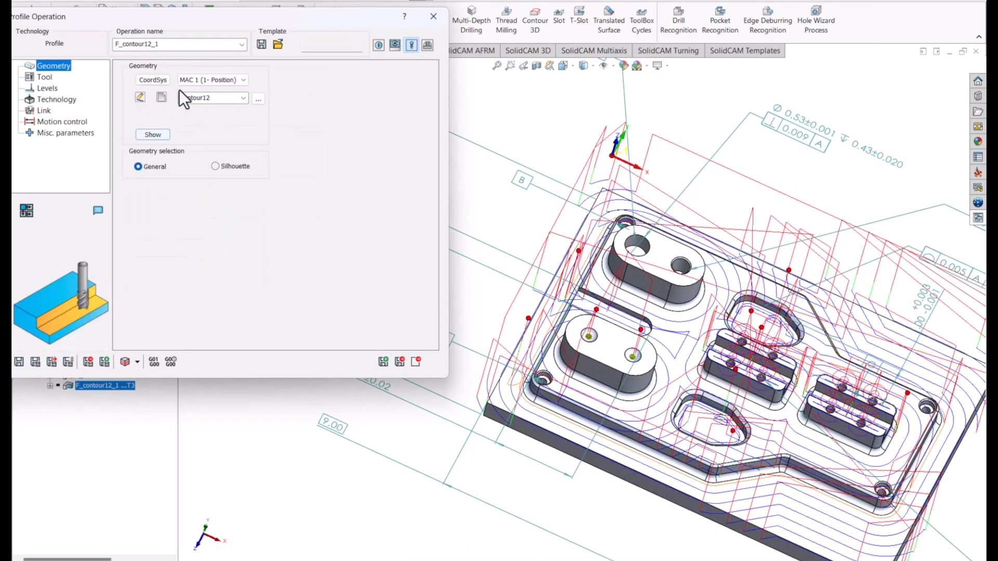
{"action": "left_click", "coordinate": [161, 98]}
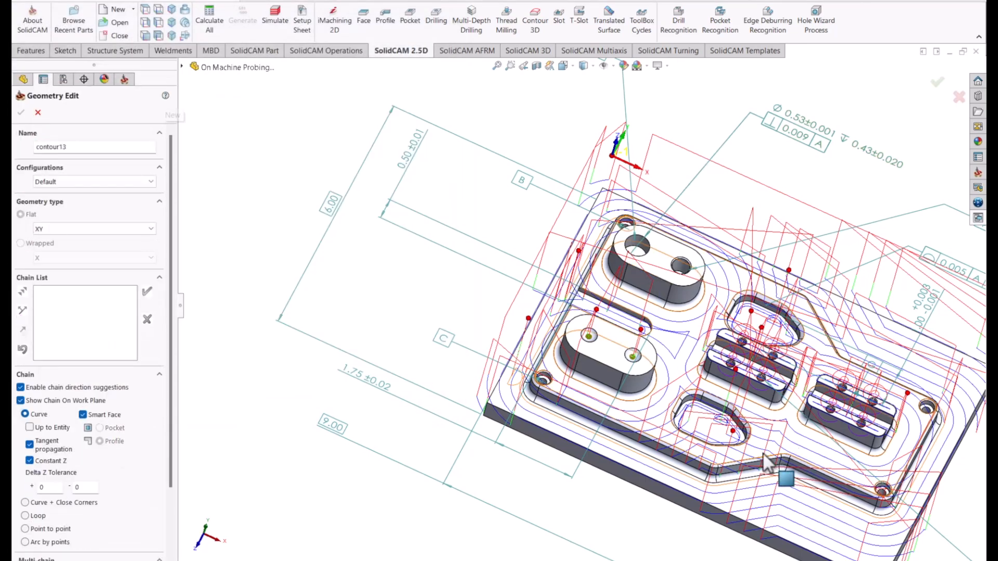
{"action": "middle_click_drag", "start_coordinate": [503, 414], "coordinate": [486, 325]}
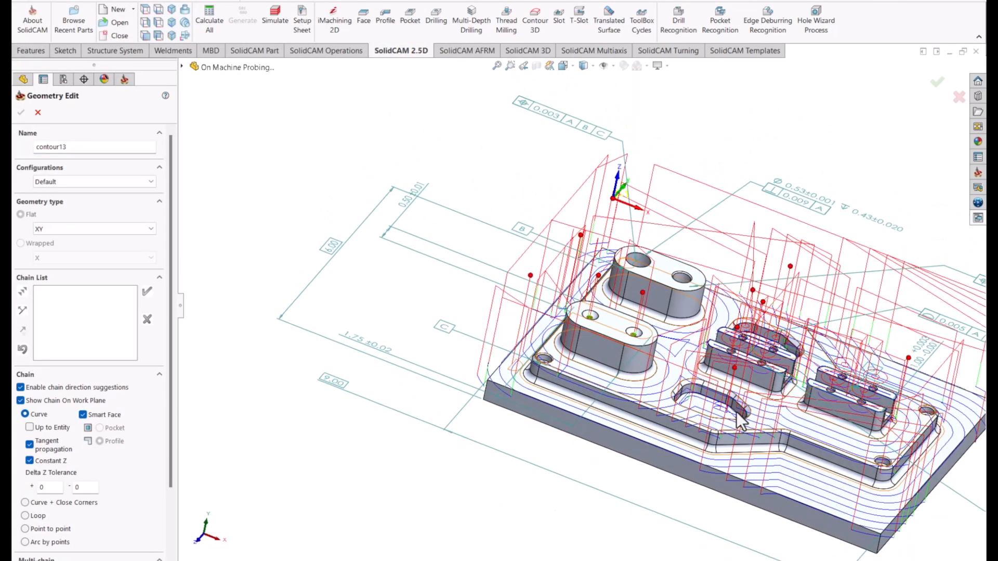
{"action": "scroll", "coordinate": [723, 411], "scroll_direction": "down", "scroll_amount": 1}
{"action": "scroll", "coordinate": [574, 367], "scroll_direction": "down", "scroll_amount": 5}
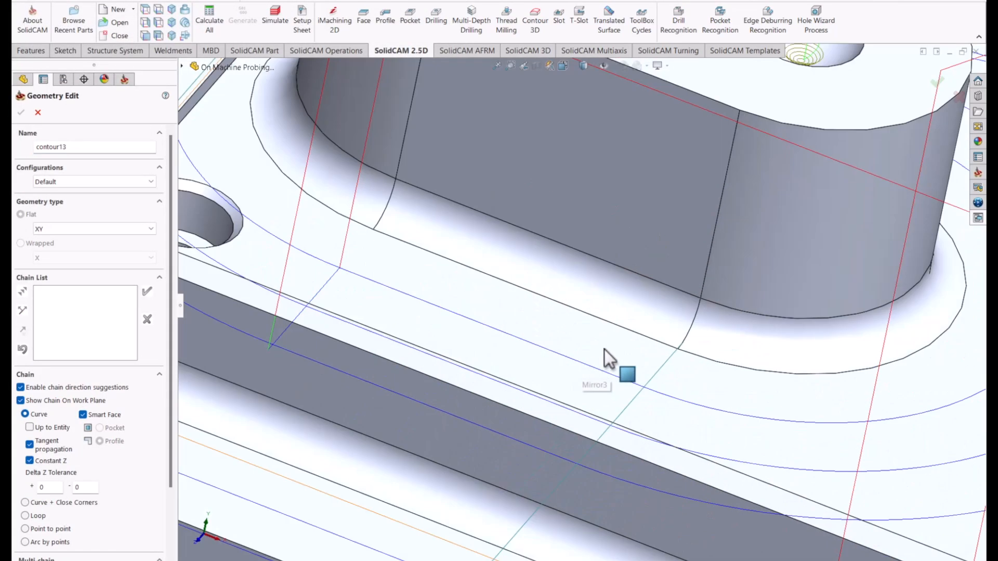
{"action": "left_click", "coordinate": [657, 283]}
{"action": "scroll", "coordinate": [671, 171], "scroll_direction": "up", "scroll_amount": 5}
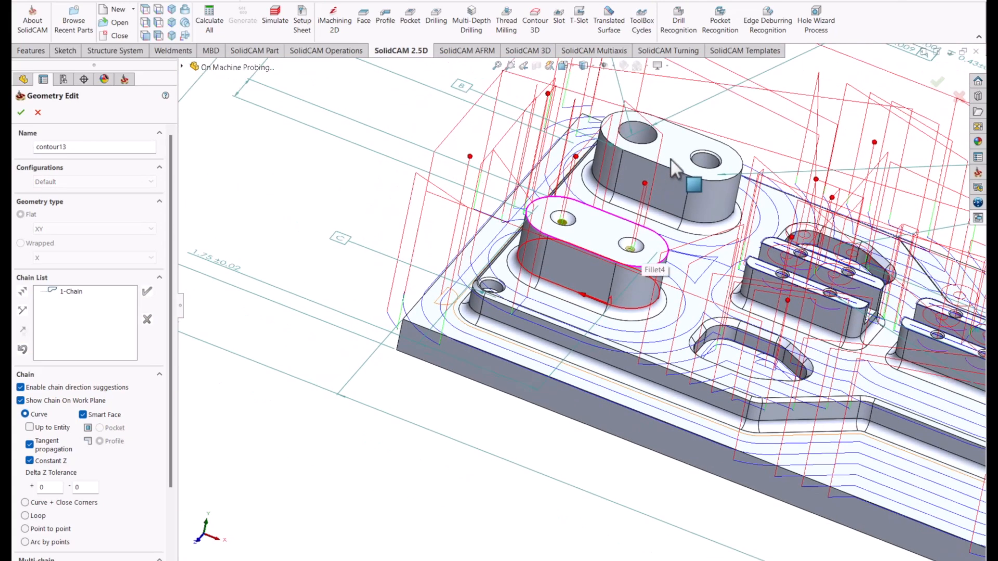
{"action": "scroll", "coordinate": [670, 233], "scroll_direction": "down", "scroll_amount": 4}
{"action": "left_click", "coordinate": [649, 267]}
Add chains along the wall-base edges of the two slotted bosses and accept the geometry.
{"action": "scroll", "coordinate": [650, 267], "scroll_direction": "up", "scroll_amount": 4}
{"action": "scroll", "coordinate": [650, 266], "scroll_direction": "up", "scroll_amount": 3}
{"action": "scroll", "coordinate": [631, 364], "scroll_direction": "down", "scroll_amount": 6}
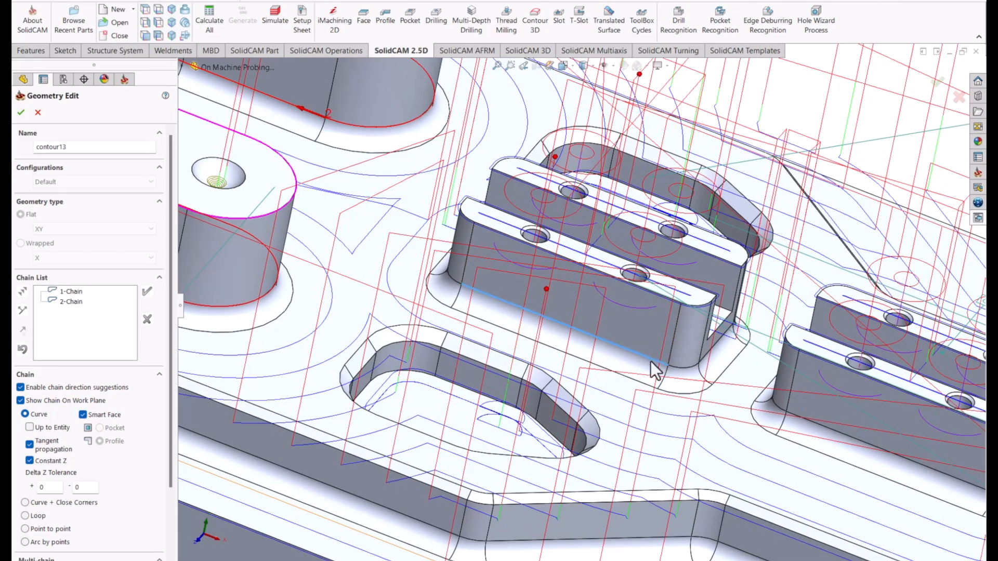
{"action": "scroll", "coordinate": [968, 479], "scroll_direction": "down", "scroll_amount": 7}
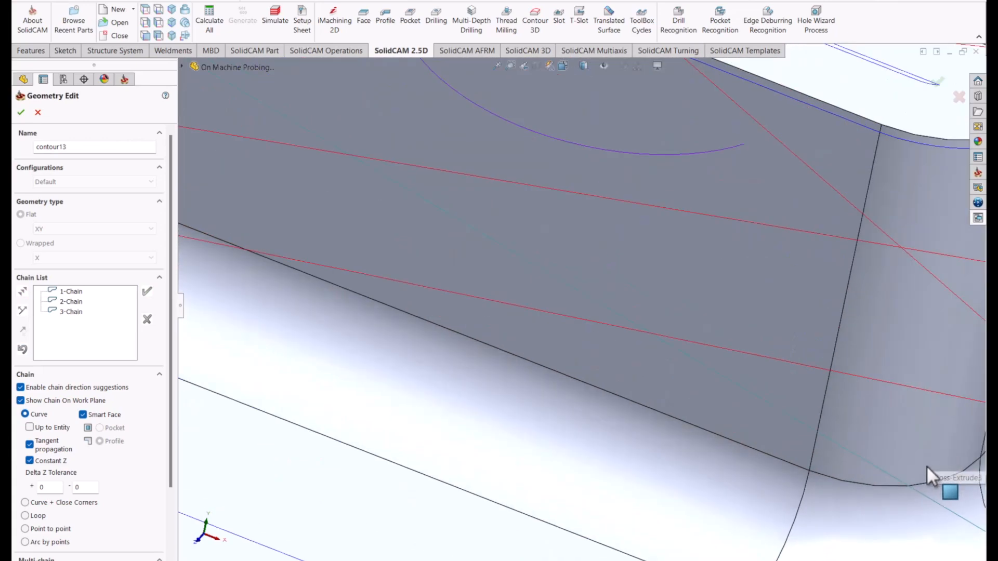
{"action": "scroll", "coordinate": [937, 464], "scroll_direction": "up", "scroll_amount": 5}
{"action": "left_click", "coordinate": [628, 345]}
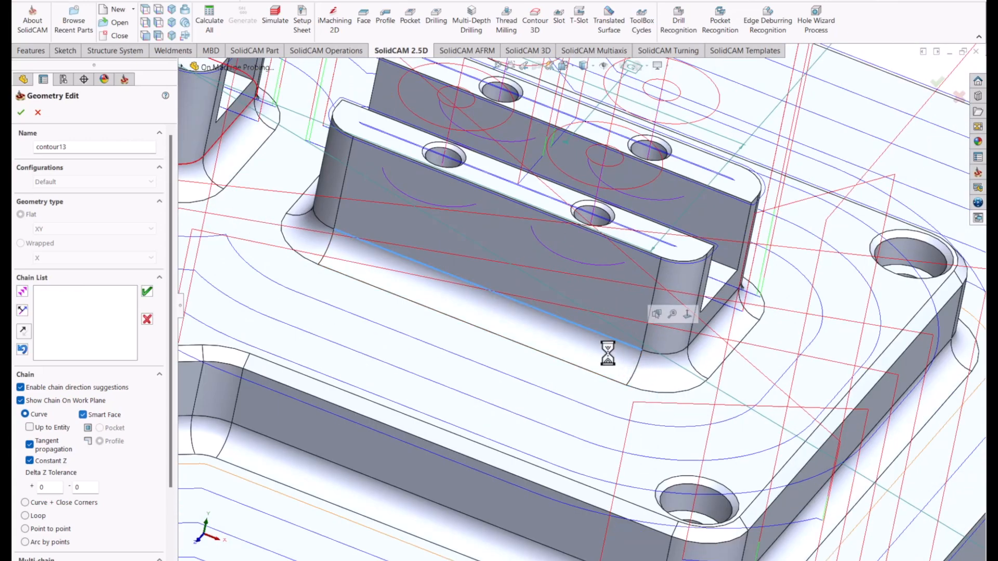
{"action": "left_click", "coordinate": [20, 112]}
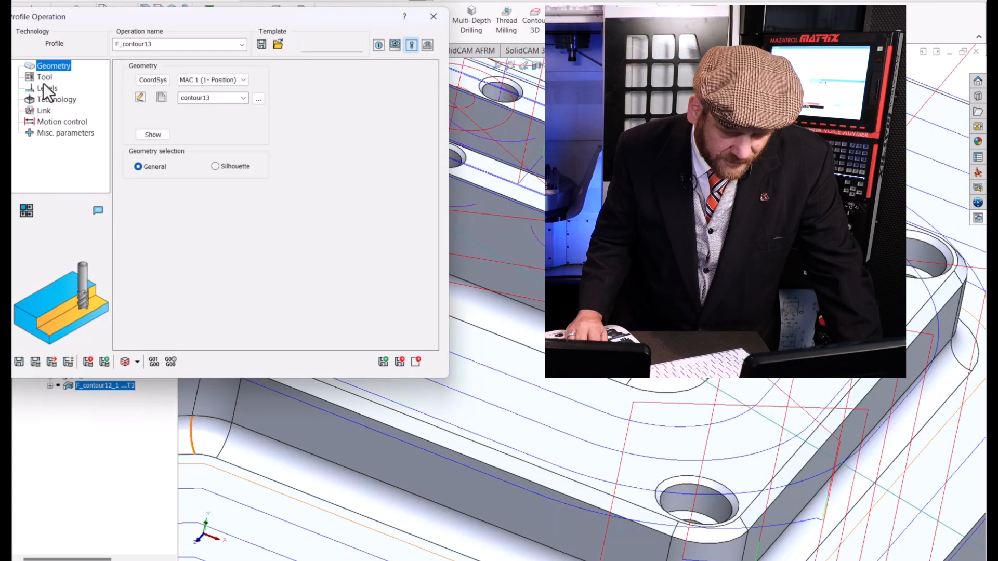
Pick the floor face around the bosses for a profile depth of 0.8, and save and calculate the operation.
{"action": "left_click", "coordinate": [42, 81]}
{"action": "left_click", "coordinate": [43, 91]}
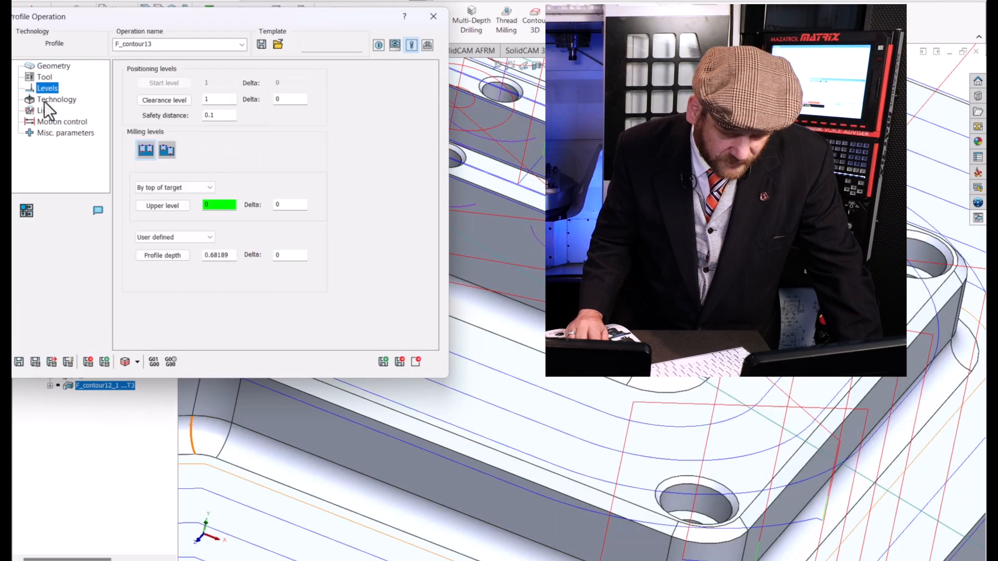
{"action": "left_click", "coordinate": [163, 258]}
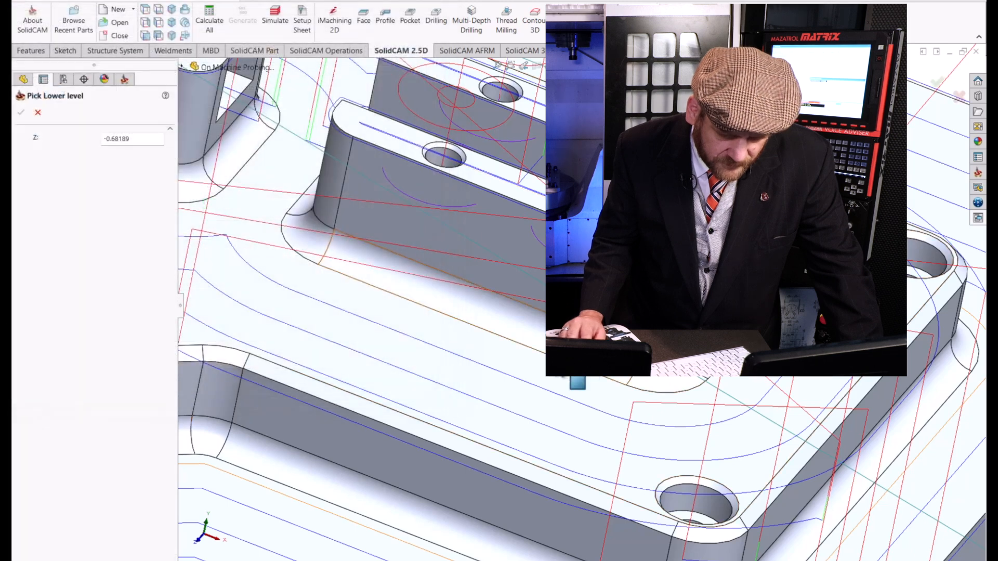
{"action": "left_click", "coordinate": [471, 387]}
{"action": "left_click", "coordinate": [21, 111]}
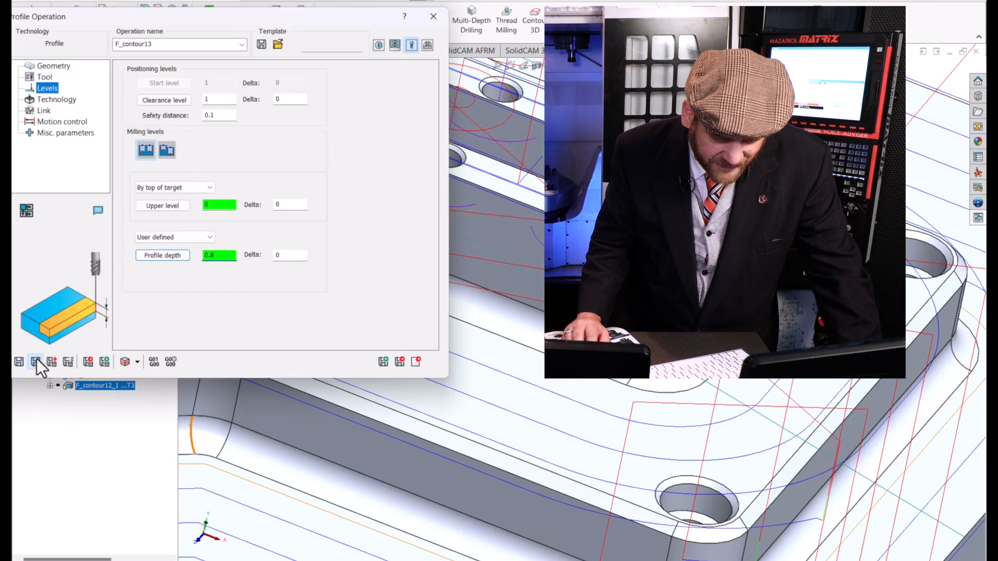
Simulate the boss wall profile operation, inspect the fillets around the slotted bosses, and exit the simulator.
{"action": "left_click", "coordinate": [125, 362]}
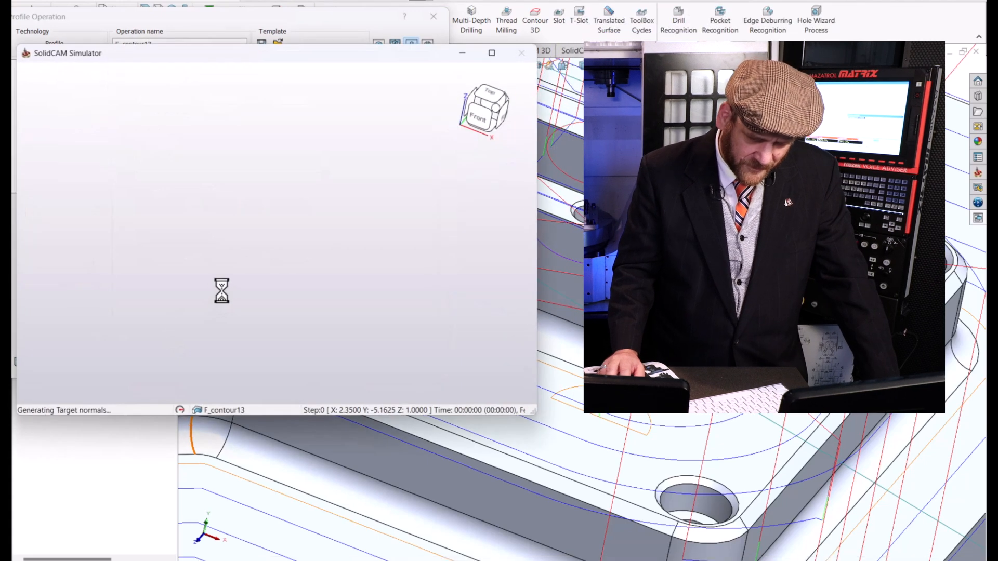
{"action": "left_click", "coordinate": [305, 365]}
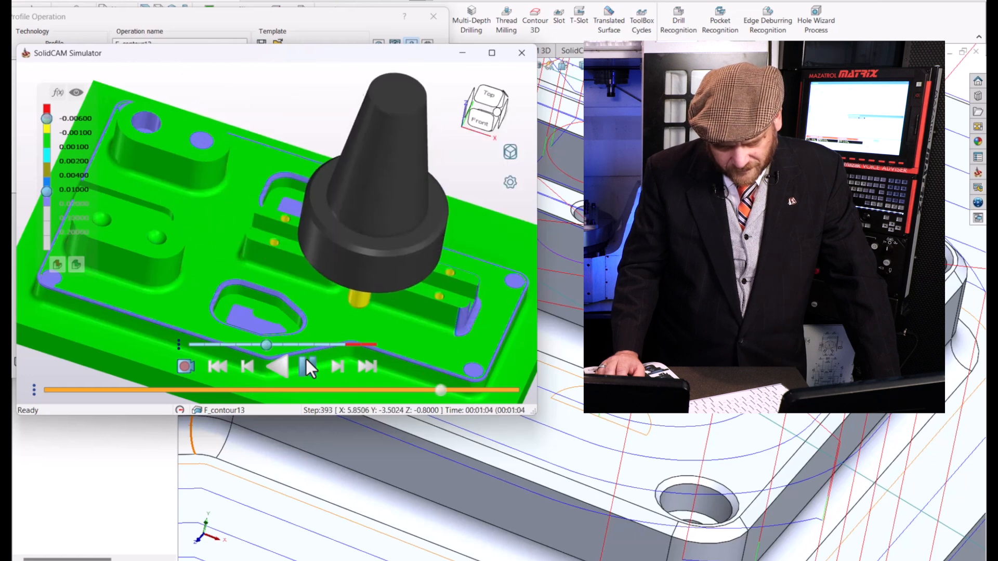
{"action": "scroll", "coordinate": [307, 254], "scroll_direction": "up", "scroll_amount": 5}
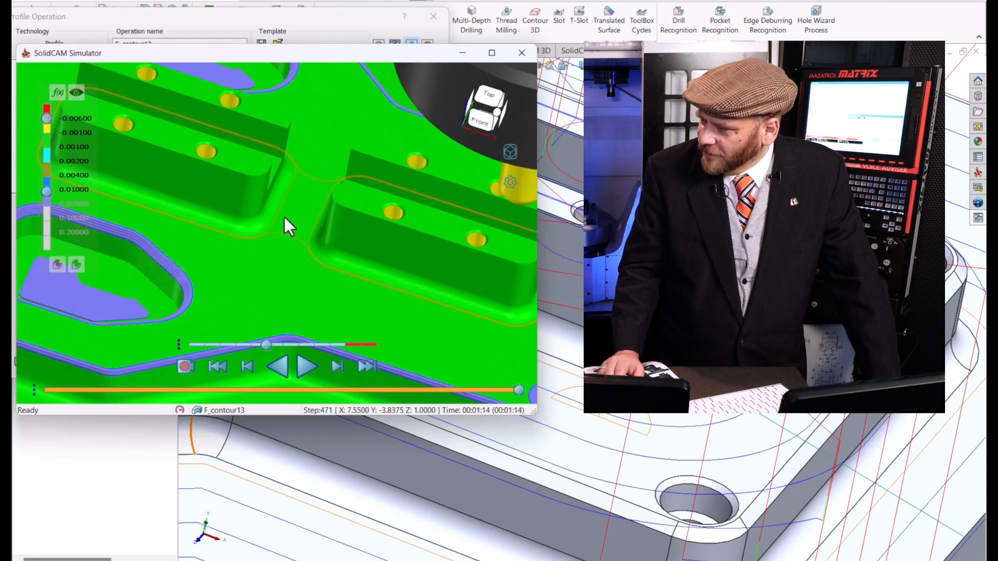
{"action": "mouse_move", "coordinate": [285, 219]}
{"action": "middle_mouse_down"}
{"action": "mouse_move", "coordinate": [278, 256]}
{"action": "mouse_move", "coordinate": [289, 207]}
{"action": "mouse_move", "coordinate": [280, 228]}
{"action": "middle_mouse_up"}
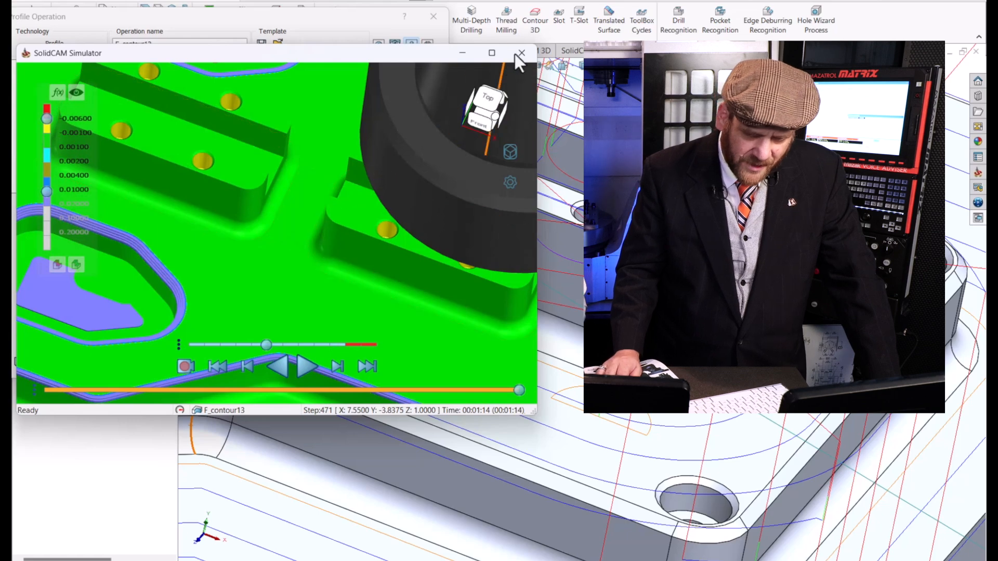
{"action": "left_click", "coordinate": [521, 53]}
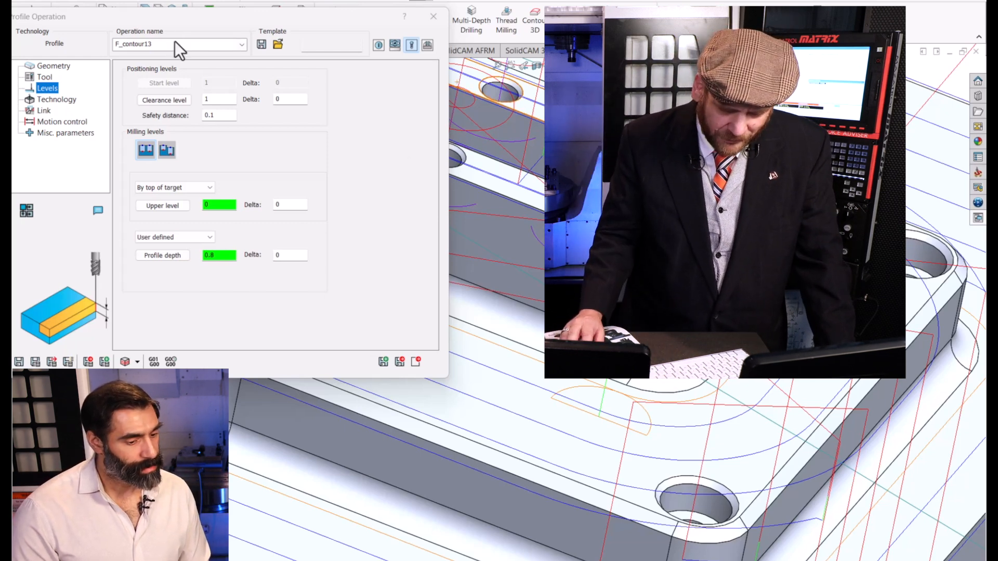
Save the boss profile operation as a copy and define a new geometry chained along the chamfer edge of the raised platform's perimeter.
{"action": "left_click", "coordinate": [383, 361]}
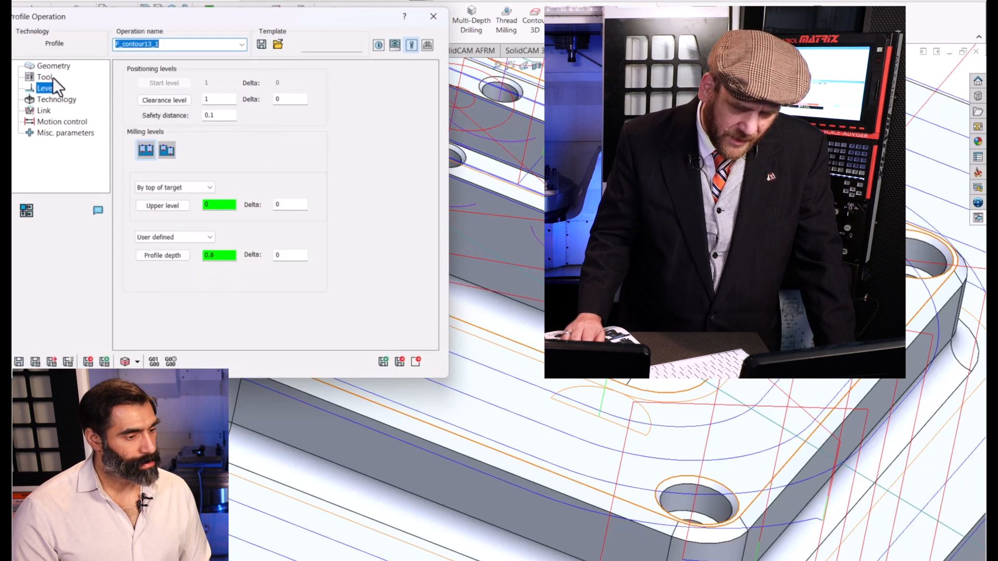
{"action": "left_click", "coordinate": [55, 66]}
{"action": "left_click", "coordinate": [161, 97]}
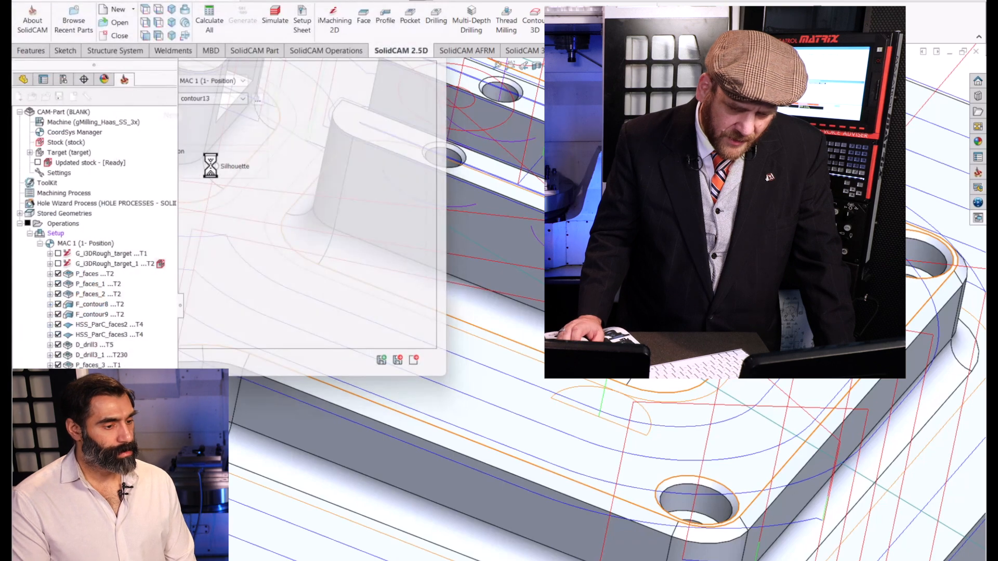
{"action": "scroll", "coordinate": [323, 321], "scroll_direction": "up", "scroll_amount": 3}
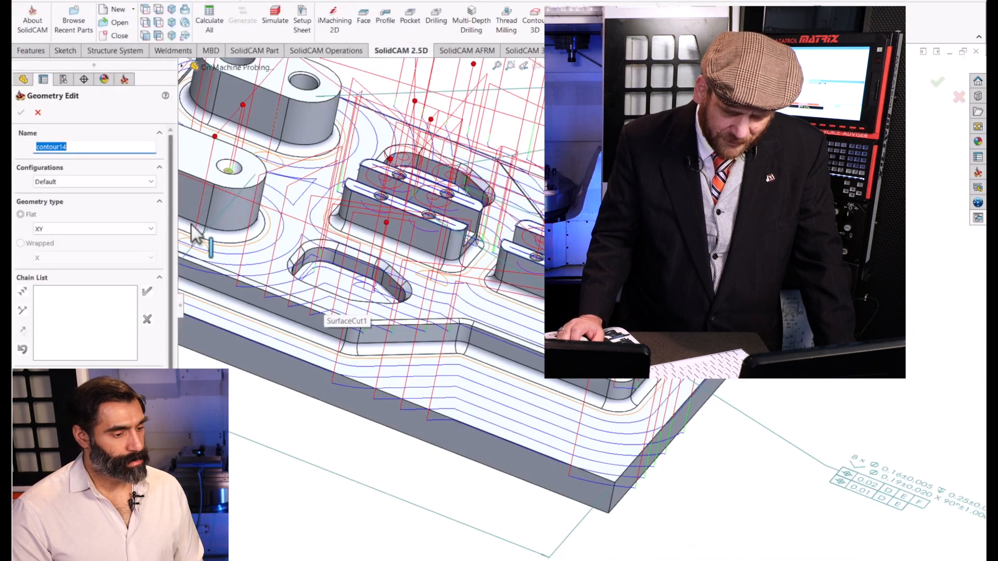
{"action": "scroll", "coordinate": [198, 235], "scroll_direction": "up", "scroll_amount": 6}
{"action": "scroll", "coordinate": [439, 279], "scroll_direction": "down", "scroll_amount": 8}
{"action": "scroll", "coordinate": [440, 283], "scroll_direction": "down", "scroll_amount": 10}
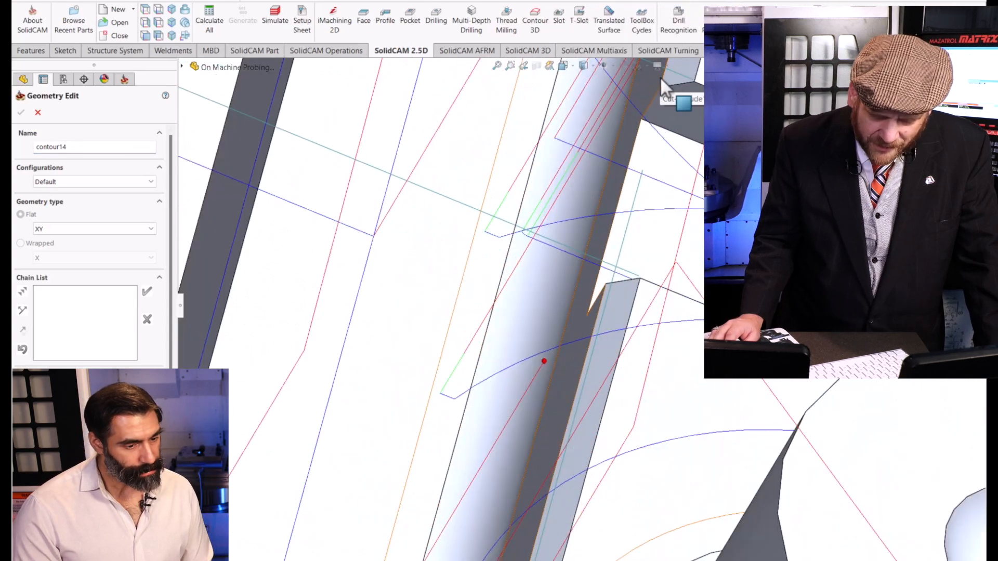
{"action": "left_click", "coordinate": [665, 77]}
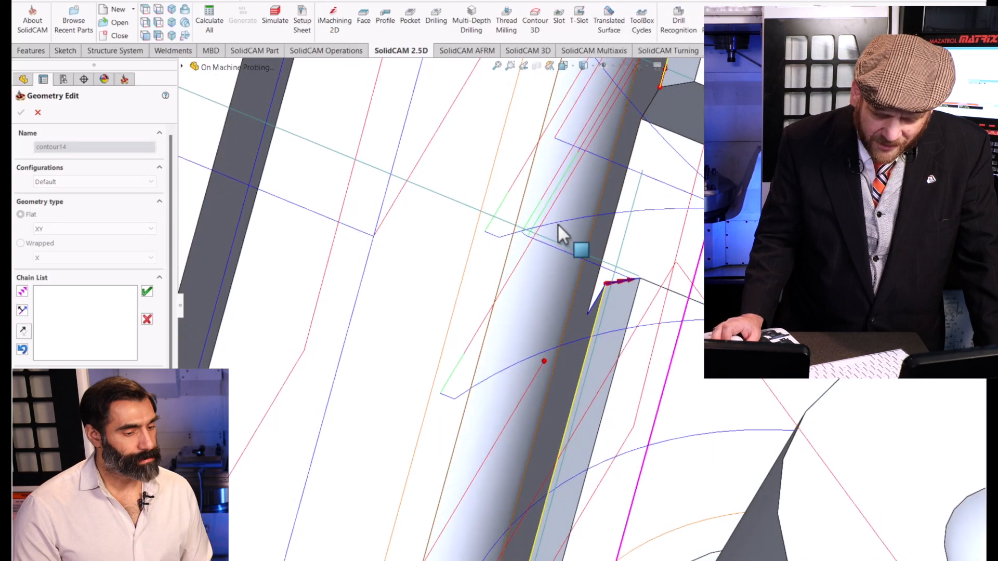
{"action": "left_click", "coordinate": [147, 293]}
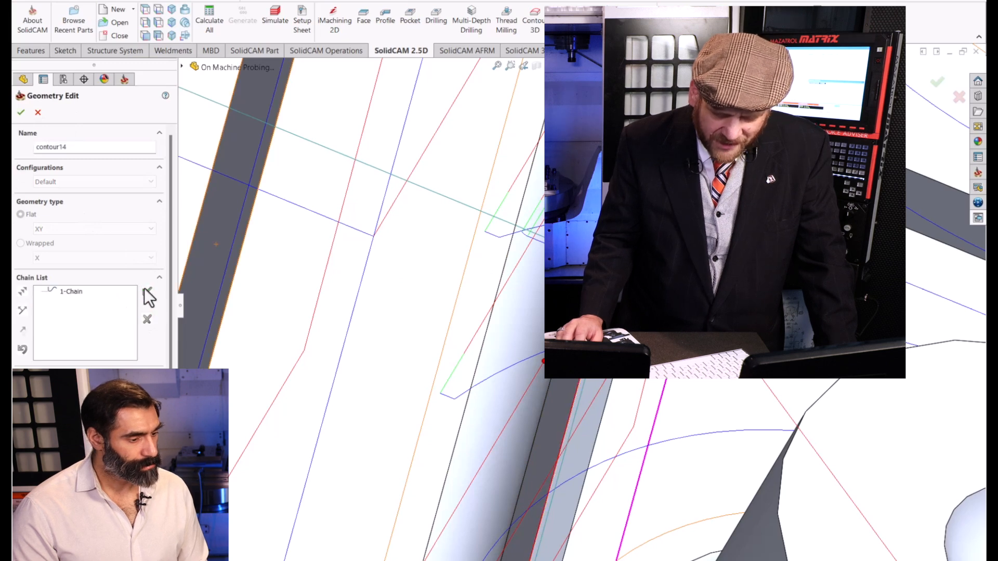
{"action": "left_click", "coordinate": [21, 113]}
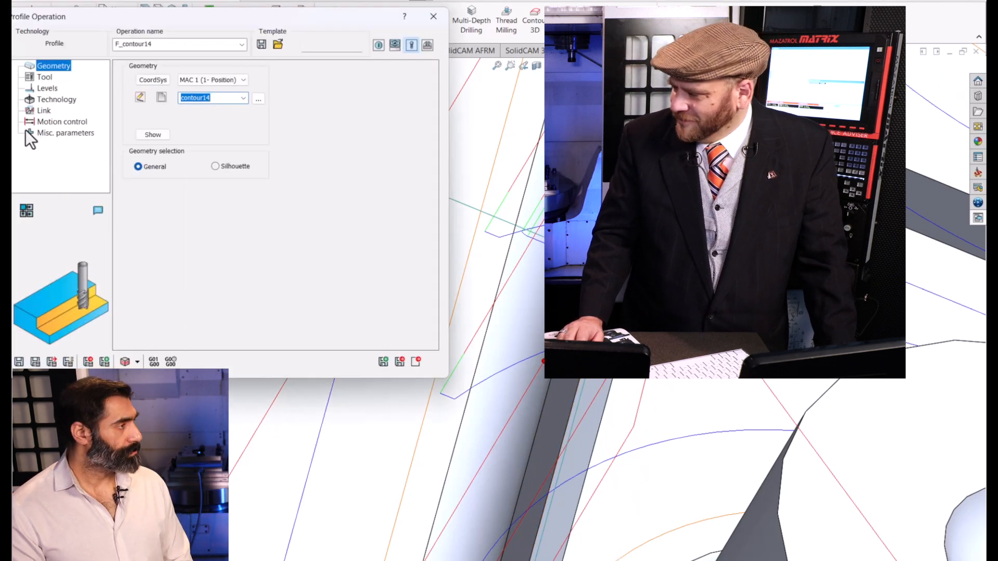
Assign tool 5, the 0.5 in 90° spot drill, to the perimeter chamfer operation.
{"action": "left_click", "coordinate": [44, 78]}
{"action": "left_click", "coordinate": [185, 289]}
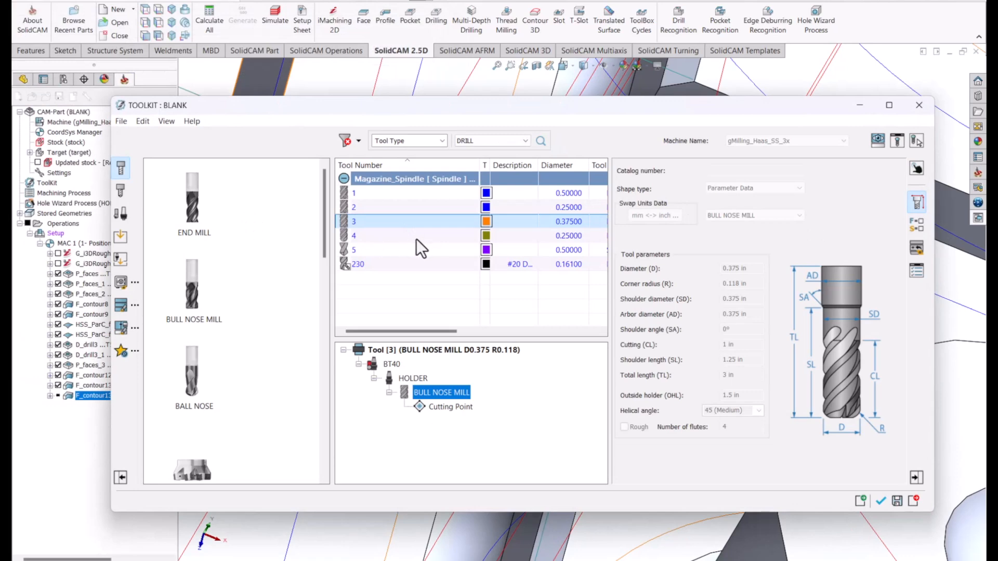
{"action": "left_click", "coordinate": [379, 250]}
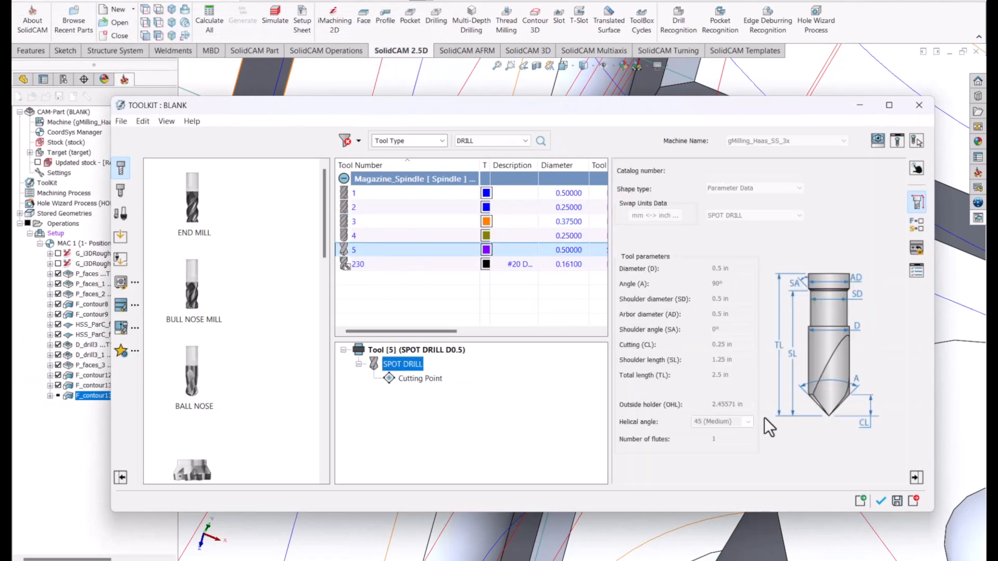
{"action": "left_click", "coordinate": [877, 494]}
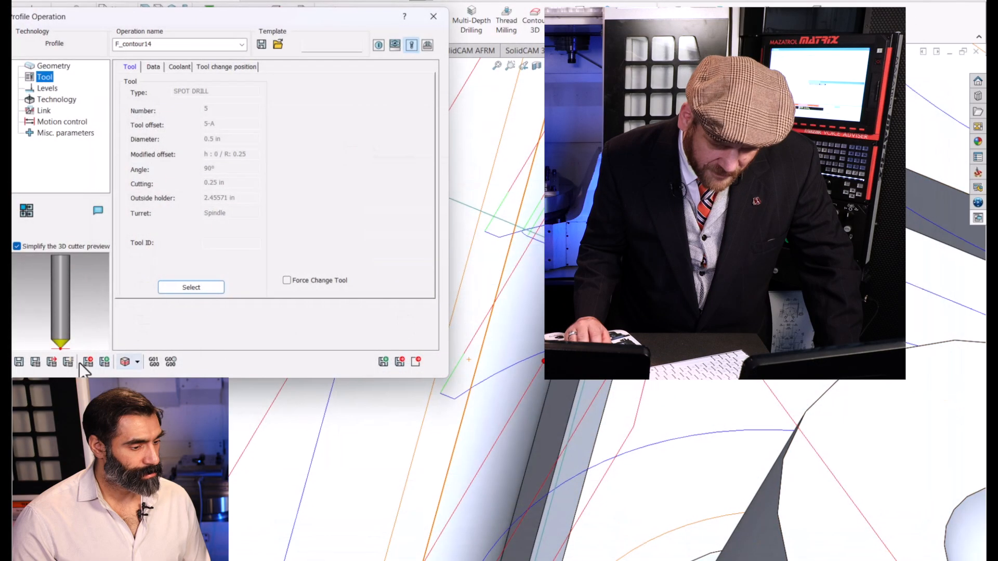
Review the milling levels, set the tool side to Center, and save and calculate the chamfer operation.
{"action": "left_click", "coordinate": [52, 88]}
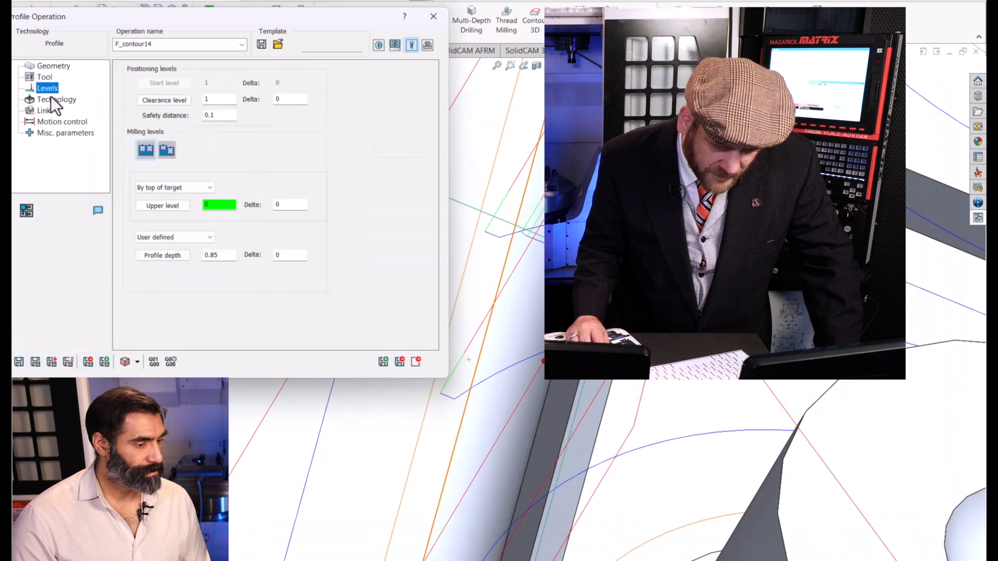
{"action": "left_click", "coordinate": [51, 98]}
{"action": "left_click", "coordinate": [154, 105]}
{"action": "left_click", "coordinate": [154, 133]}
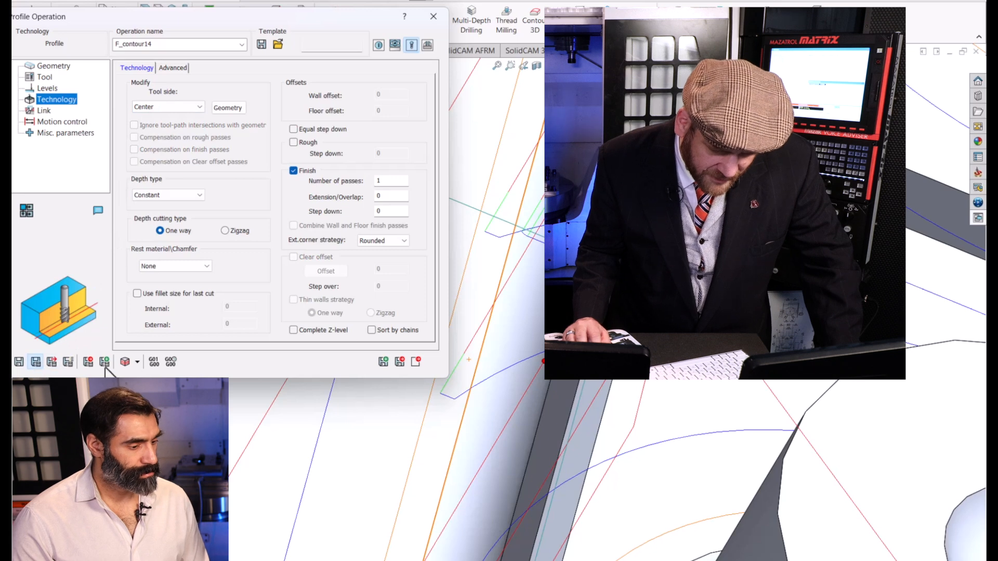
Simulate the spot drill chamfering pass around the raised platform's perimeter.
{"action": "left_click", "coordinate": [121, 363]}
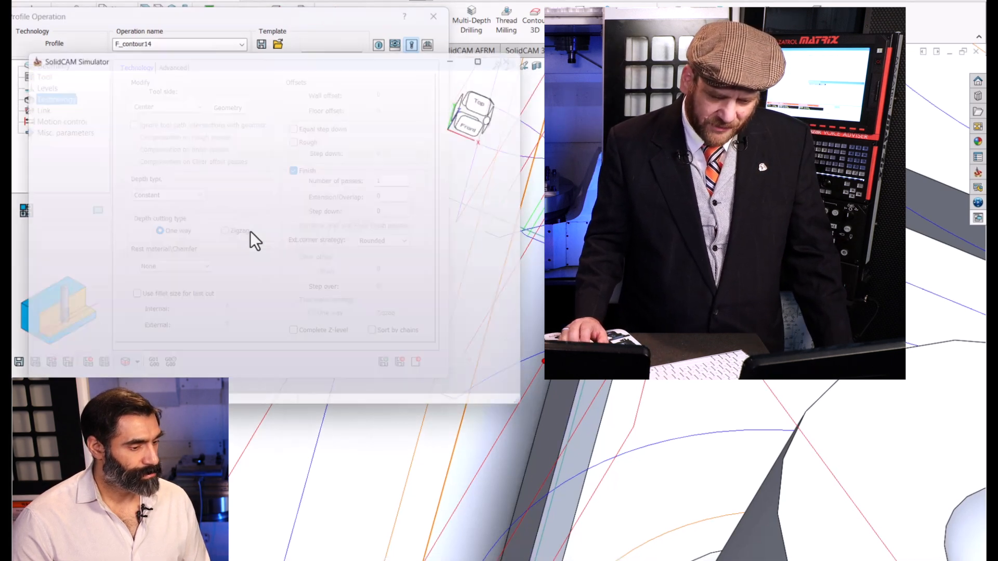
{"action": "scroll", "coordinate": [277, 272], "scroll_direction": "down", "scroll_amount": 5}
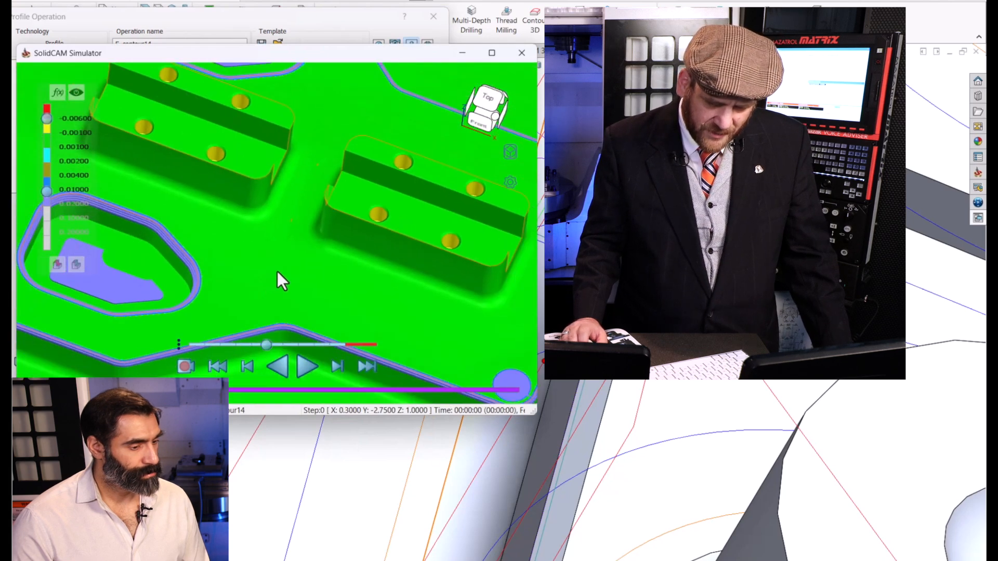
{"action": "left_click", "coordinate": [299, 369]}
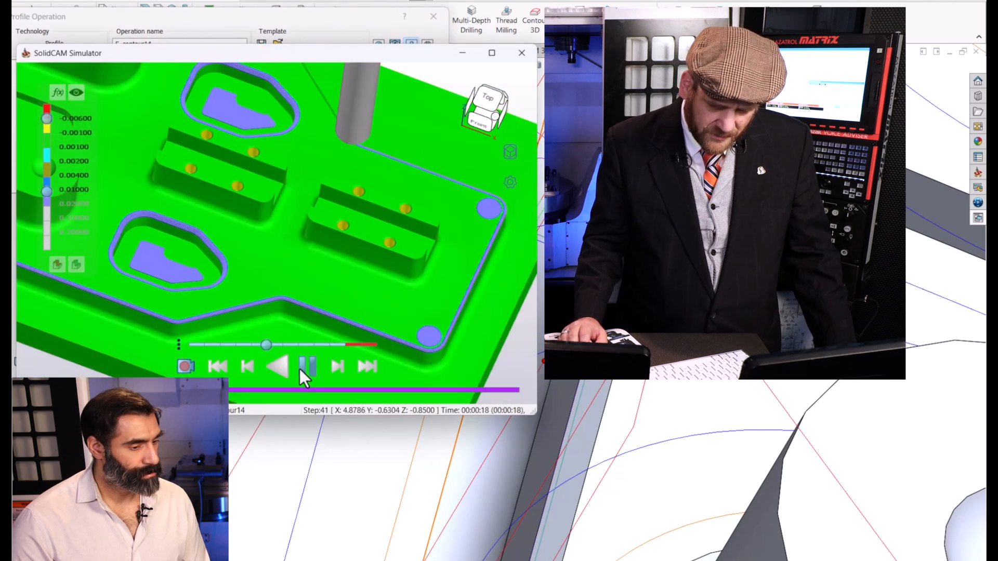